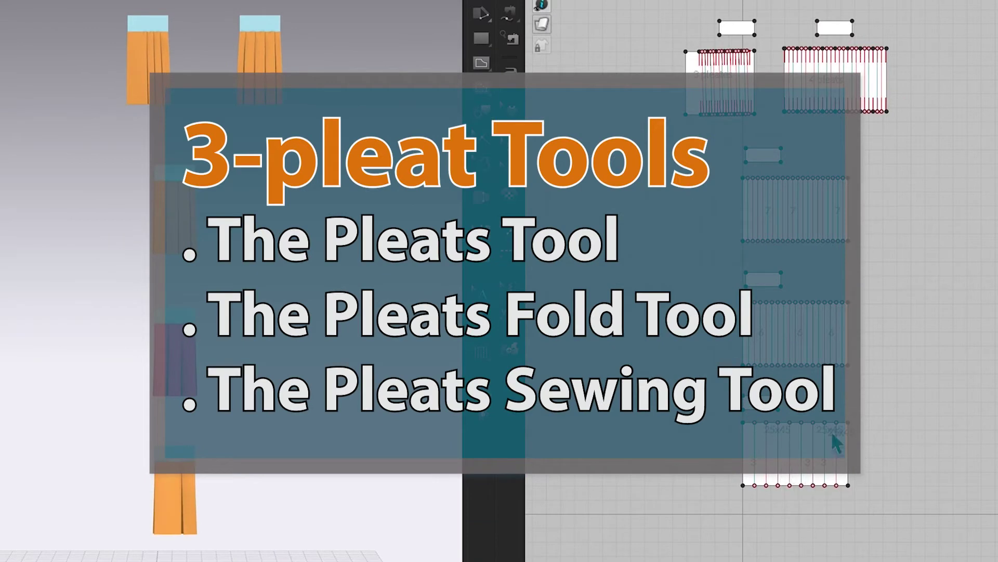
{"action": "scroll", "coordinate": [798, 501], "scroll_direction": "up", "scroll_amount": 5}
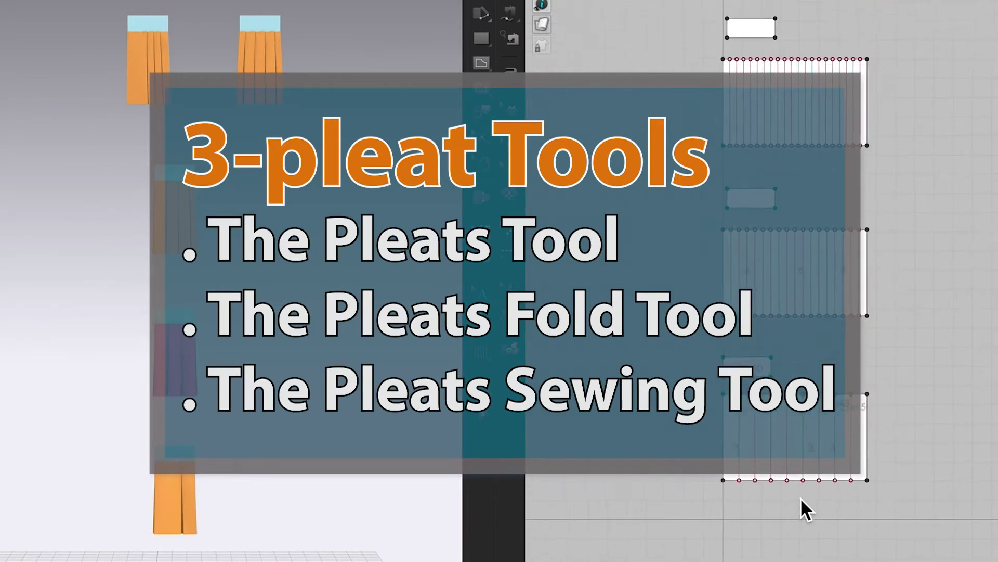
{"action": "scroll", "coordinate": [799, 501], "scroll_direction": "up", "scroll_amount": 1}
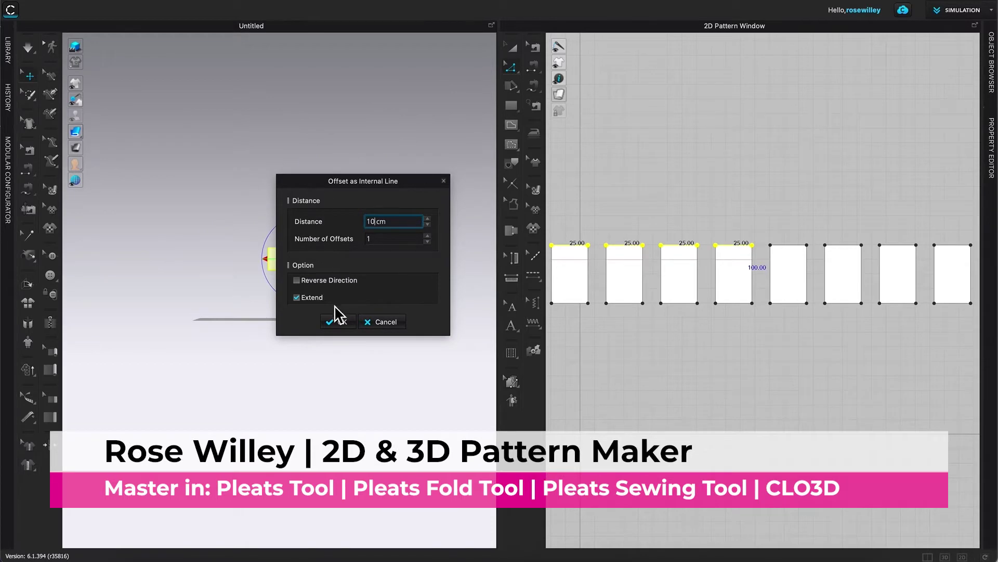
{"action": "left_click", "coordinate": [345, 326]}
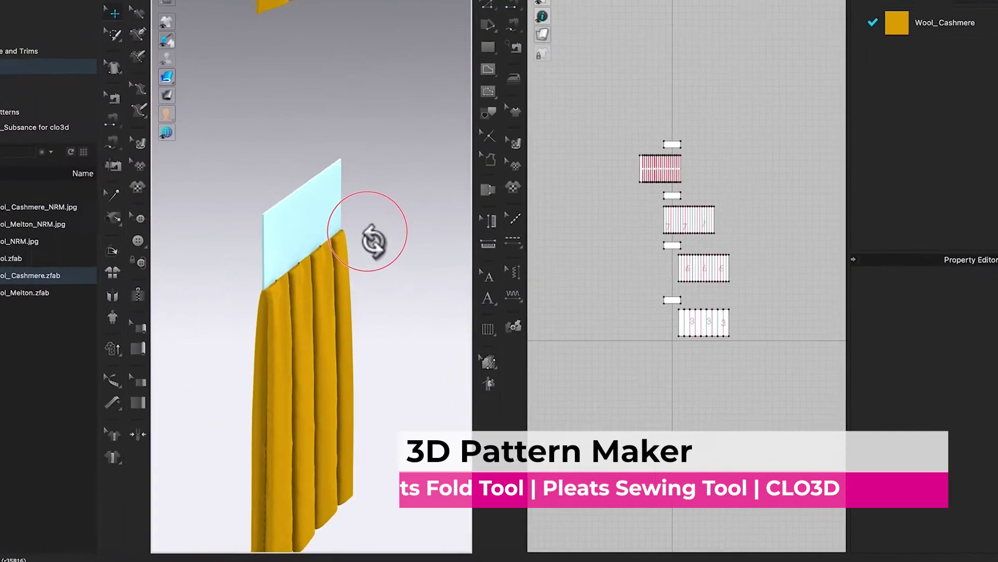
{"action": "right_click_drag", "start_coordinate": [373, 240], "coordinate": [307, 118]}
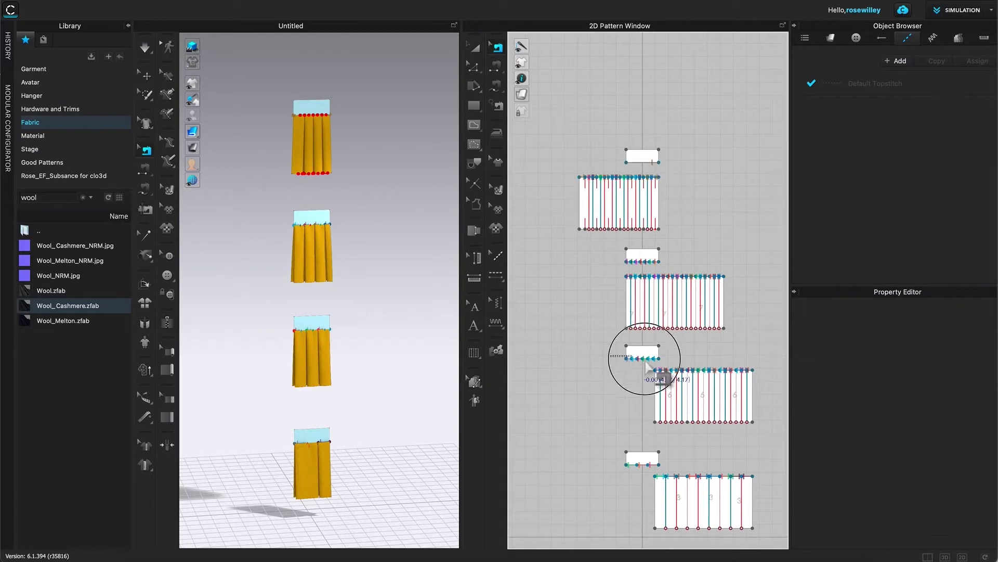
{"action": "left_click", "coordinate": [656, 370]}
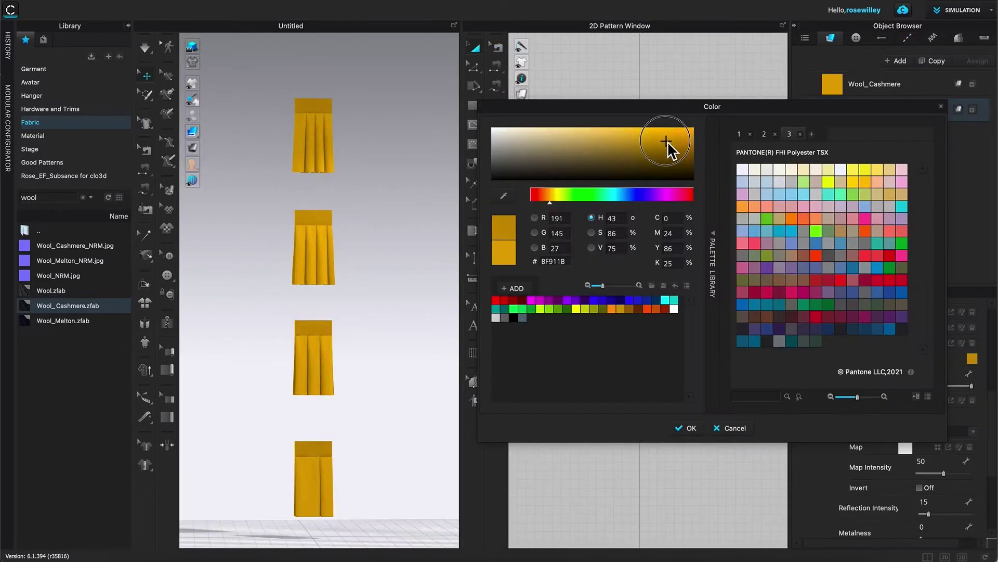
{"action": "left_click_drag", "start_coordinate": [668, 144], "coordinate": [669, 140]}
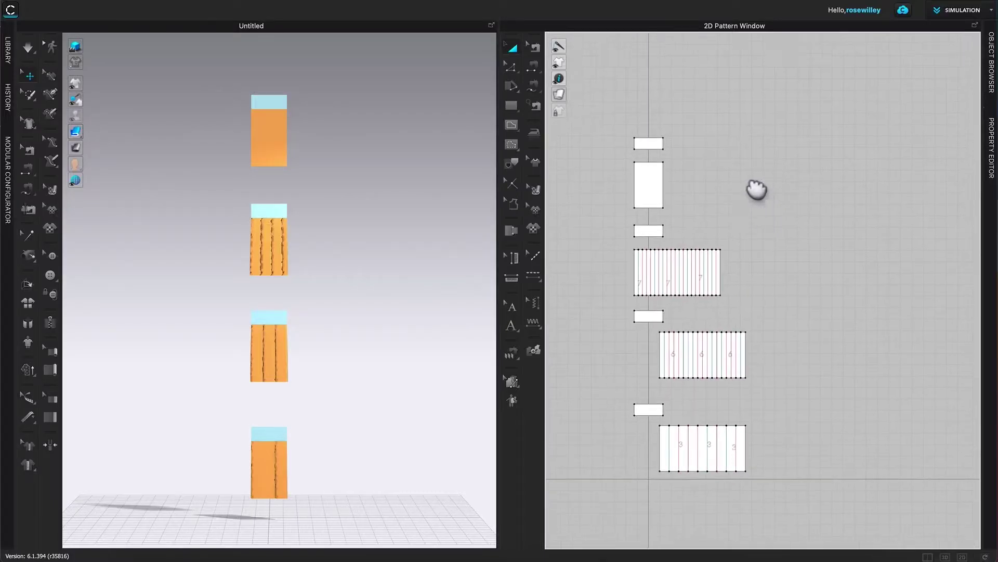
{"action": "right_click_drag", "start_coordinate": [756, 190], "coordinate": [755, 188]}
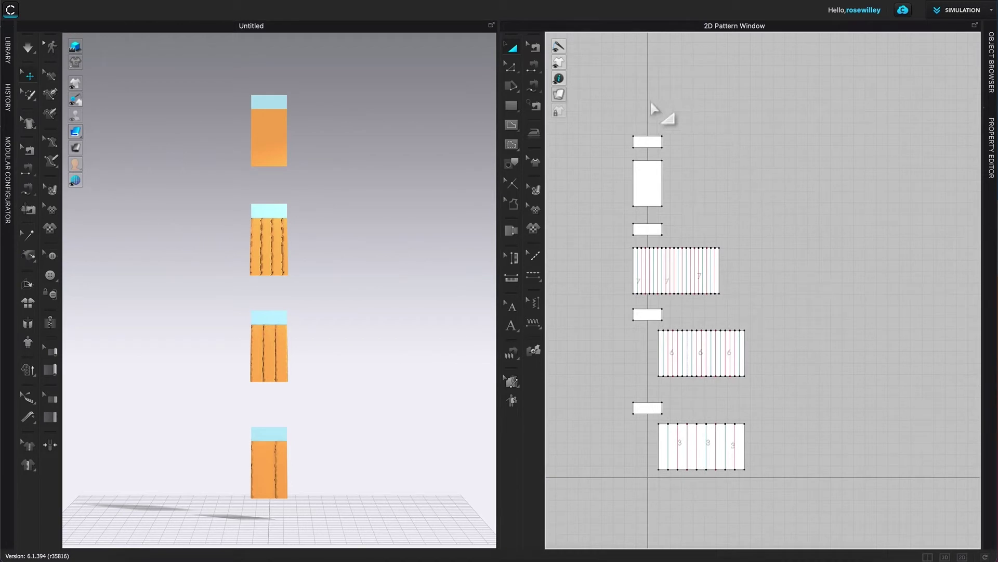
{"action": "scroll", "coordinate": [654, 108], "scroll_direction": "up", "scroll_amount": 1}
Step: Look over the available pleat tools, then switch to Microsoft Edge to view the box-pleated skirt reference on Etsy
{"action": "left_click", "coordinate": [511, 353]}
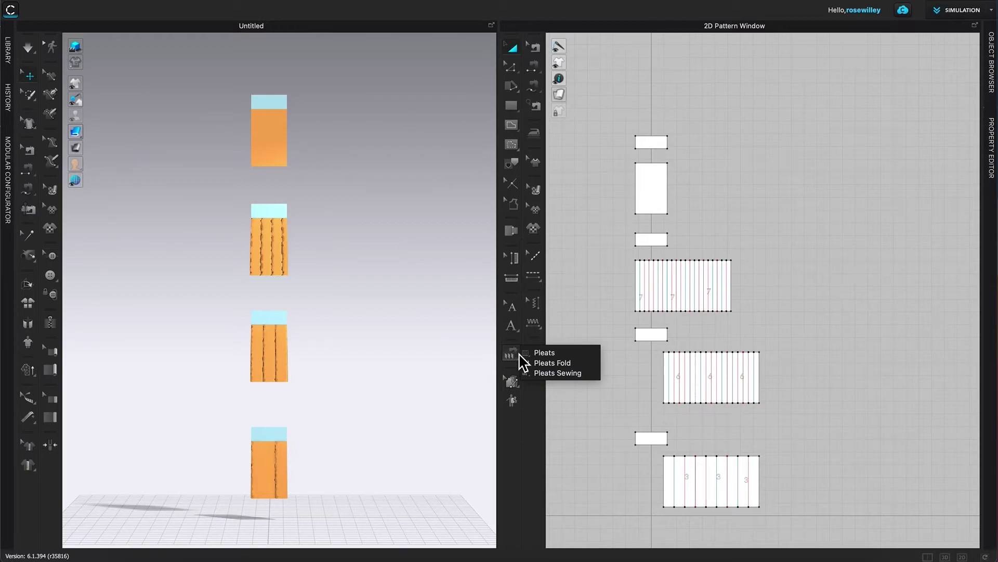
{"action": "left_click", "coordinate": [334, 558]}
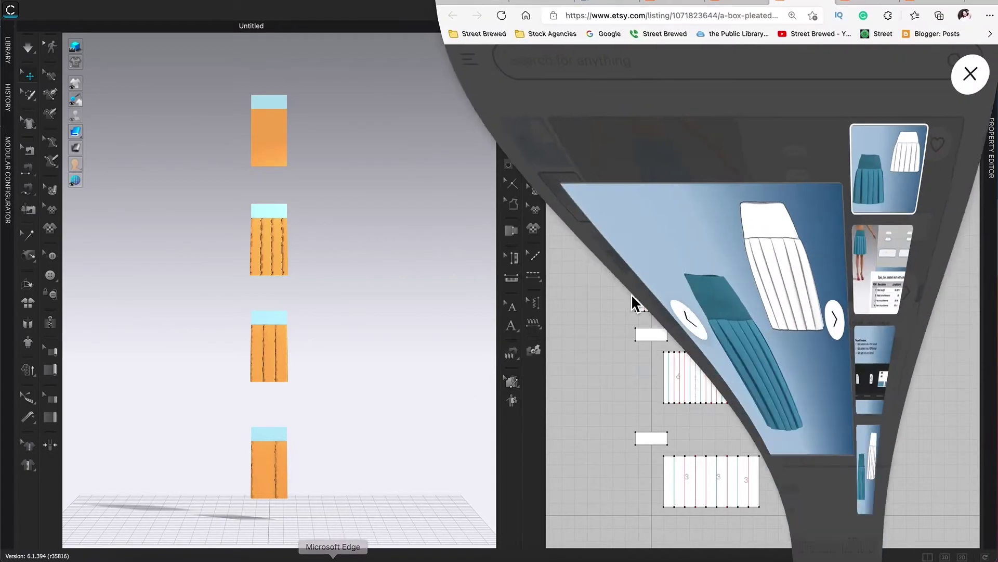
{"action": "key", "text": "alt+Left"}
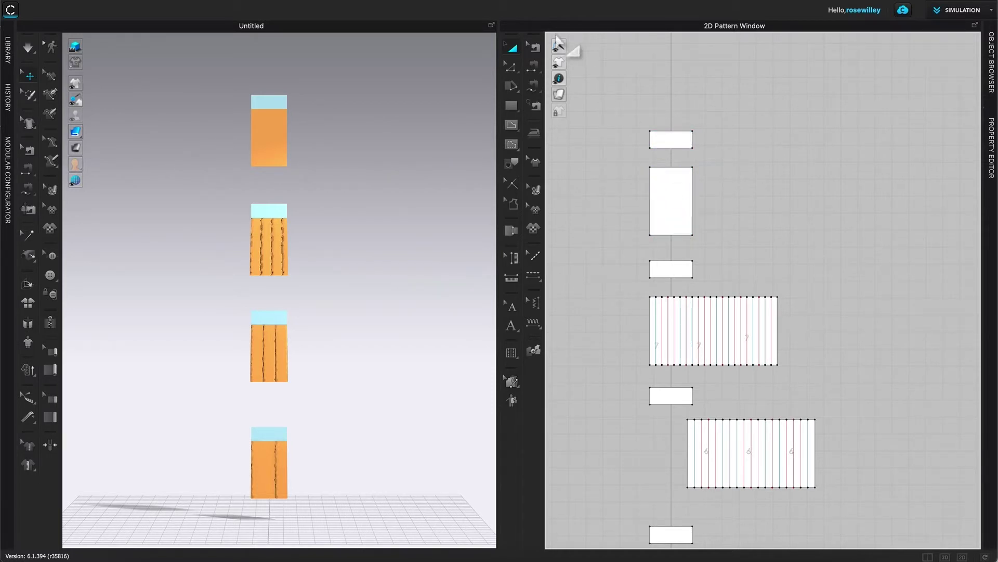
Step: With the Pleats tool, define a vertical pleat line near the plain top panel's right edge and choose its left portion to pleat
{"action": "left_click", "coordinate": [515, 358]}
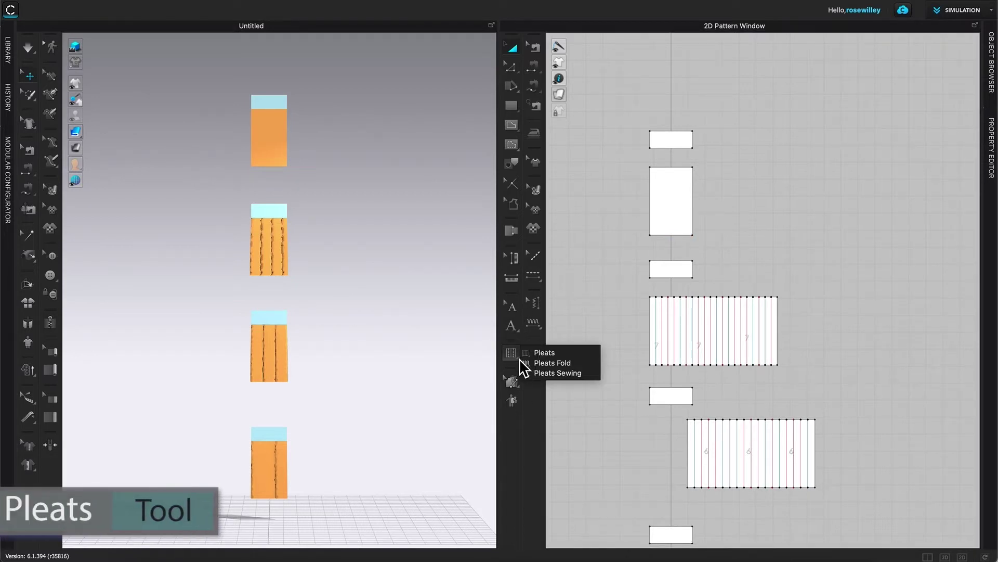
{"action": "left_click", "coordinate": [563, 355]}
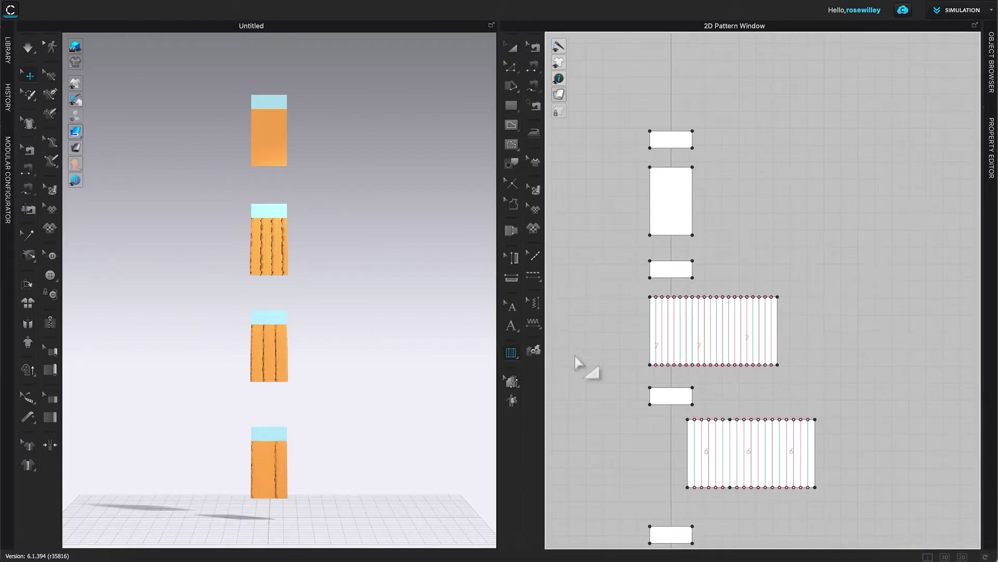
{"action": "left_click", "coordinate": [683, 168]}
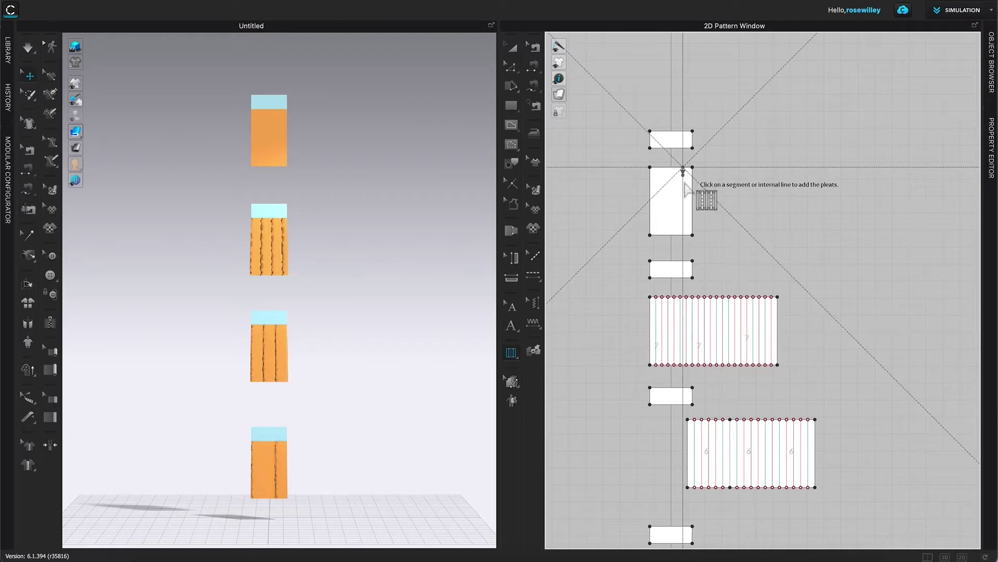
{"action": "left_click", "coordinate": [683, 234]}
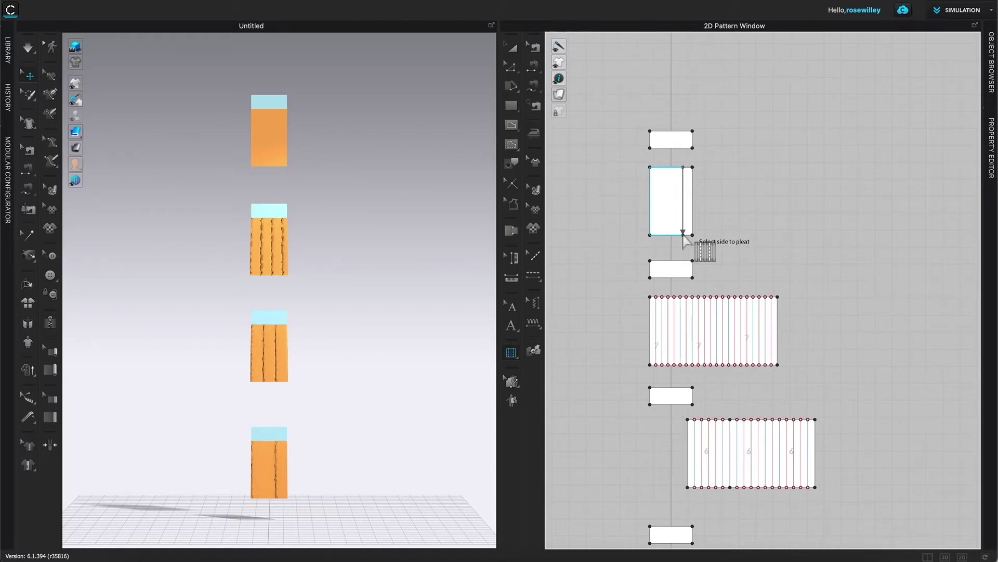
{"action": "left_click", "coordinate": [671, 189]}
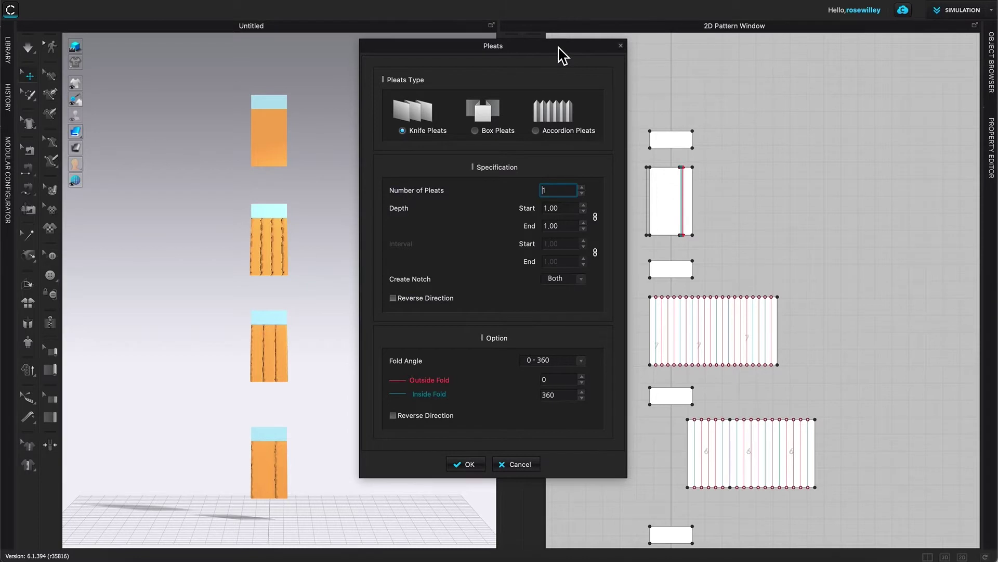
Step: Create 3 box pleats on the plain panel with a start and end depth of 3.00
{"action": "left_click_drag", "start_coordinate": [558, 53], "coordinate": [471, 53]}
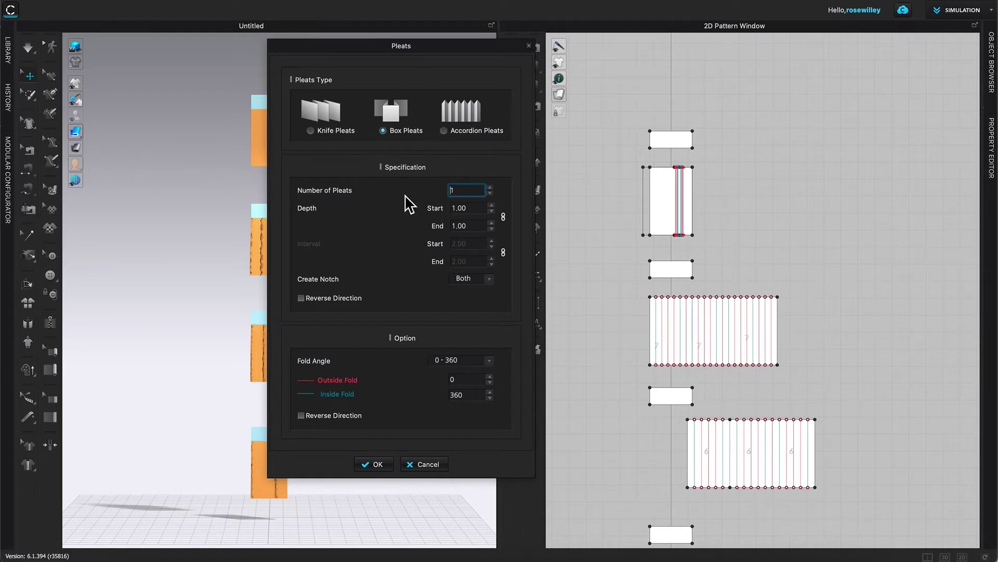
{"action": "left_click", "coordinate": [490, 186]}
{"action": "left_click", "coordinate": [490, 187]}
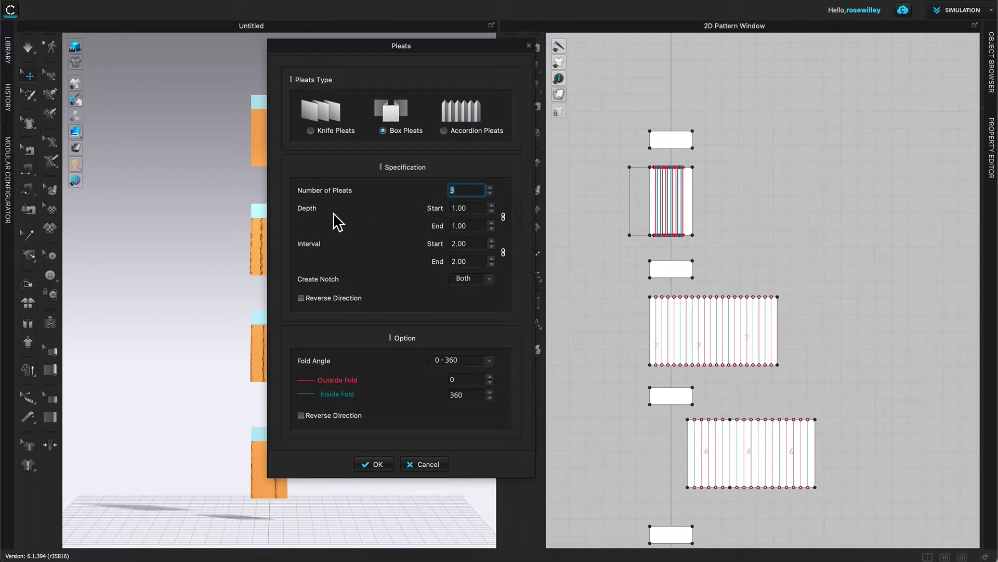
{"action": "left_click", "coordinate": [492, 206]}
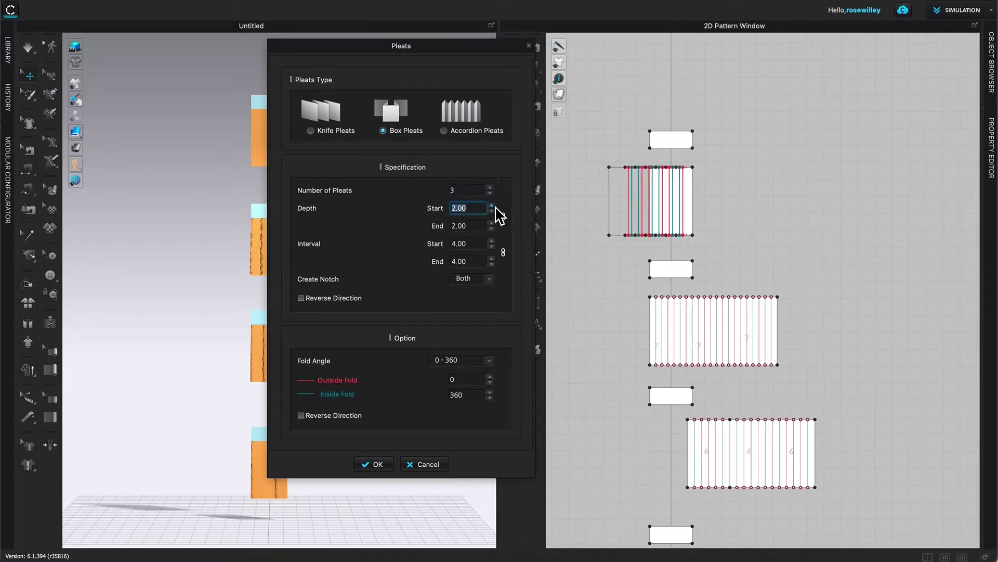
{"action": "left_click", "coordinate": [492, 205]}
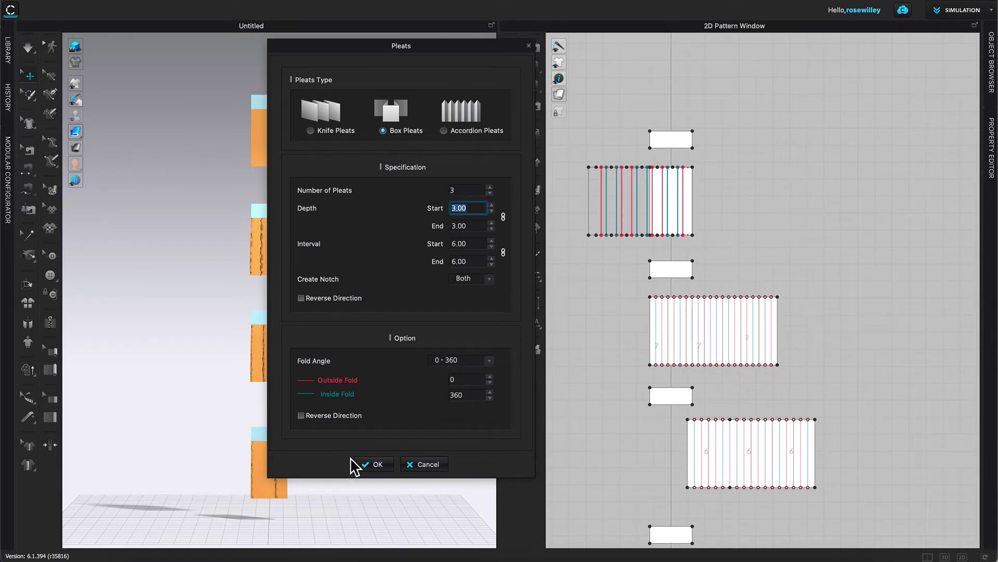
{"action": "left_click", "coordinate": [378, 465]}
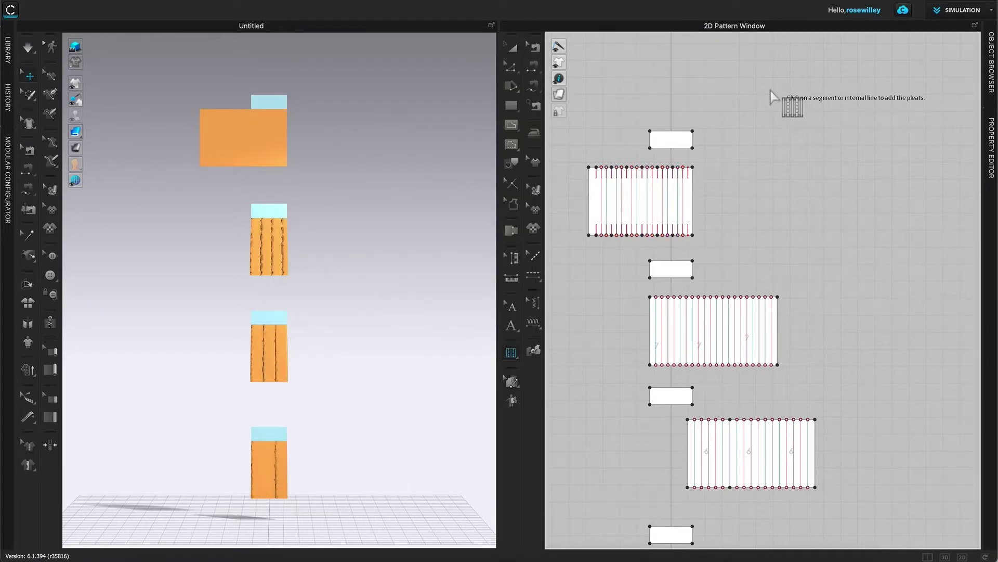
Step: Simulate the newly box-pleated panel in 3D, stop the simulation and inspect the folds up close
{"action": "key", "text": "space"}
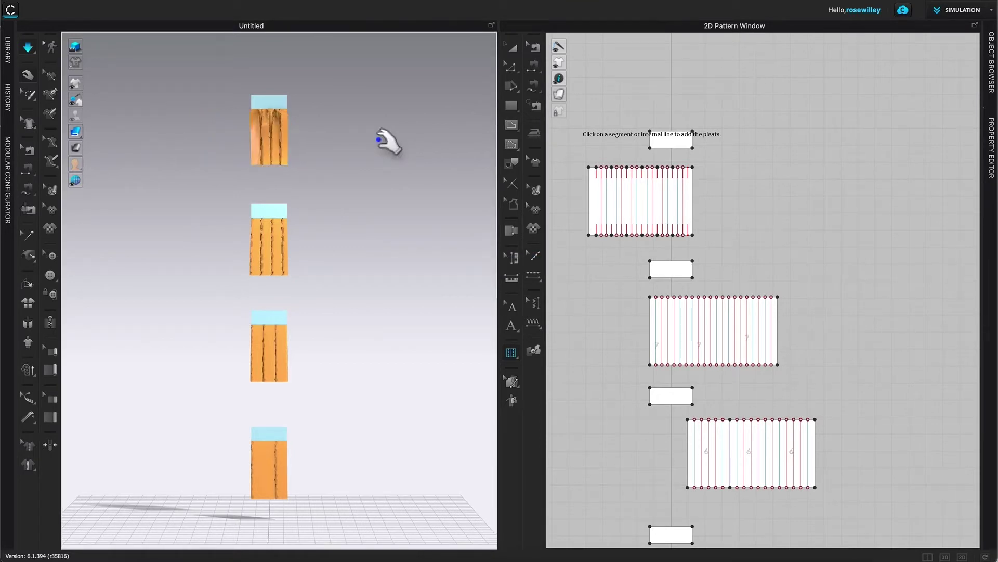
{"action": "key", "text": "space"}
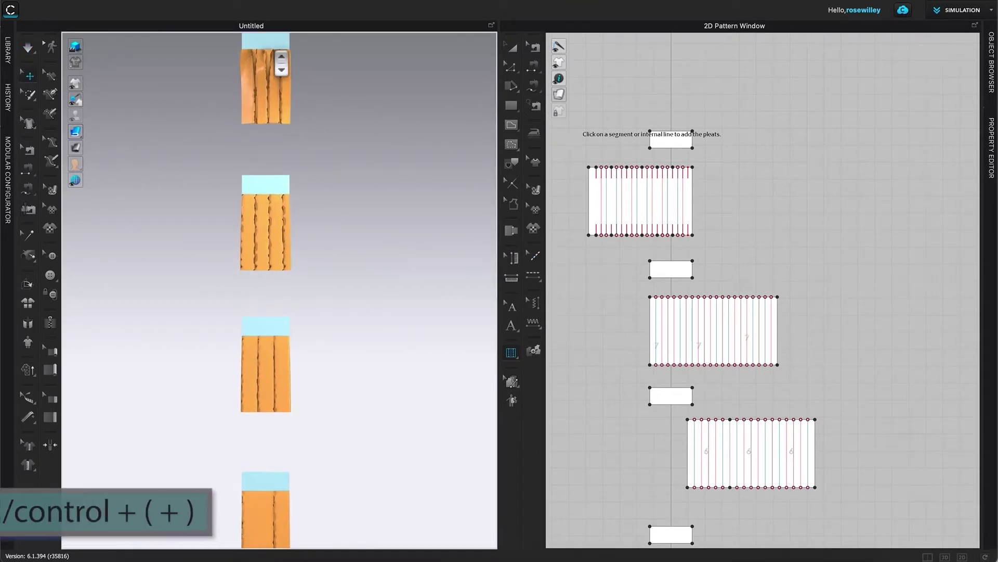
{"action": "key", "text": "ctrl+plus"}
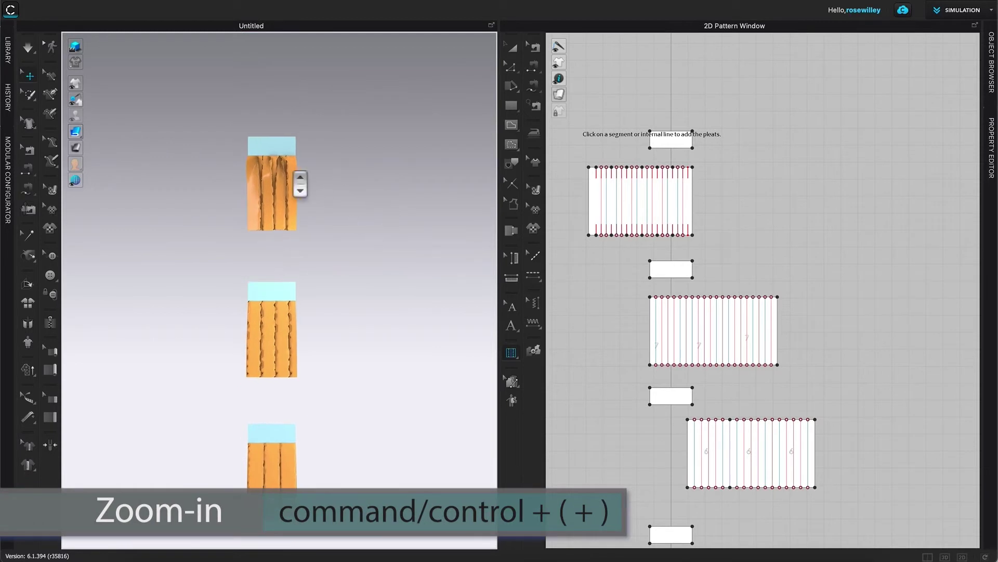
{"action": "scroll", "coordinate": [299, 184], "scroll_direction": "up", "scroll_amount": 3}
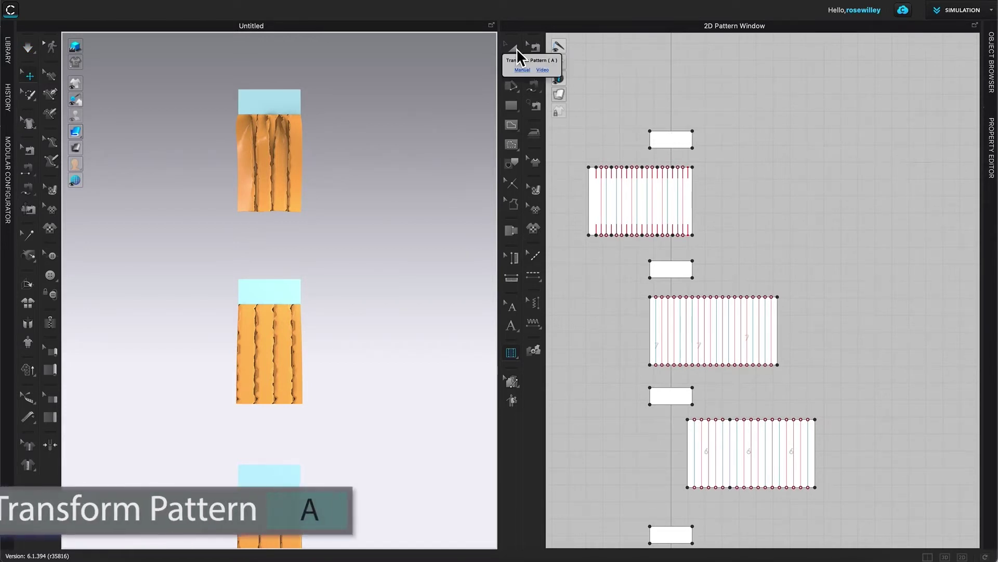
Step: Reset the 3D arrangement of the box-pleated panel and move it up against its waistband
{"action": "left_click", "coordinate": [515, 51]}
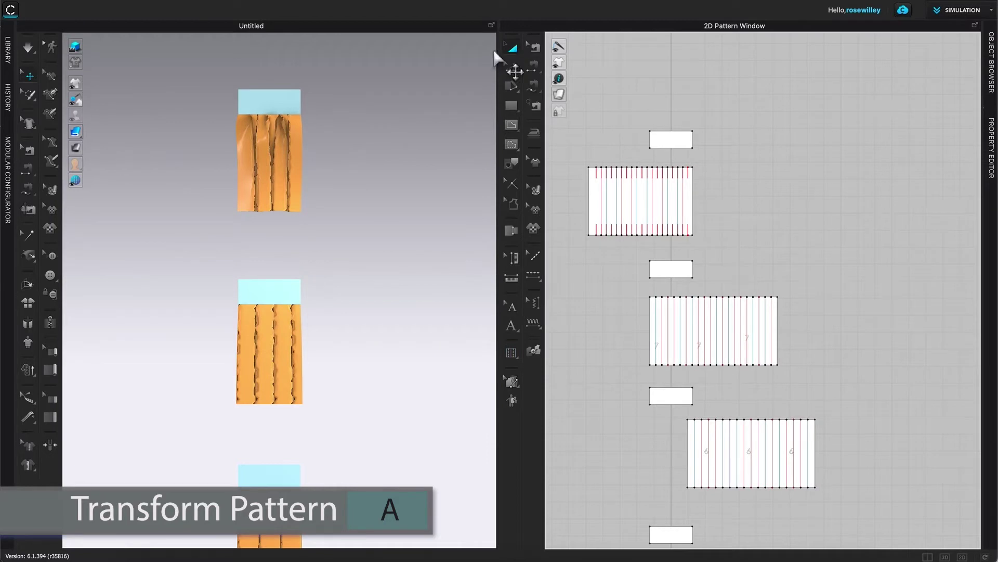
{"action": "left_click", "coordinate": [267, 137]}
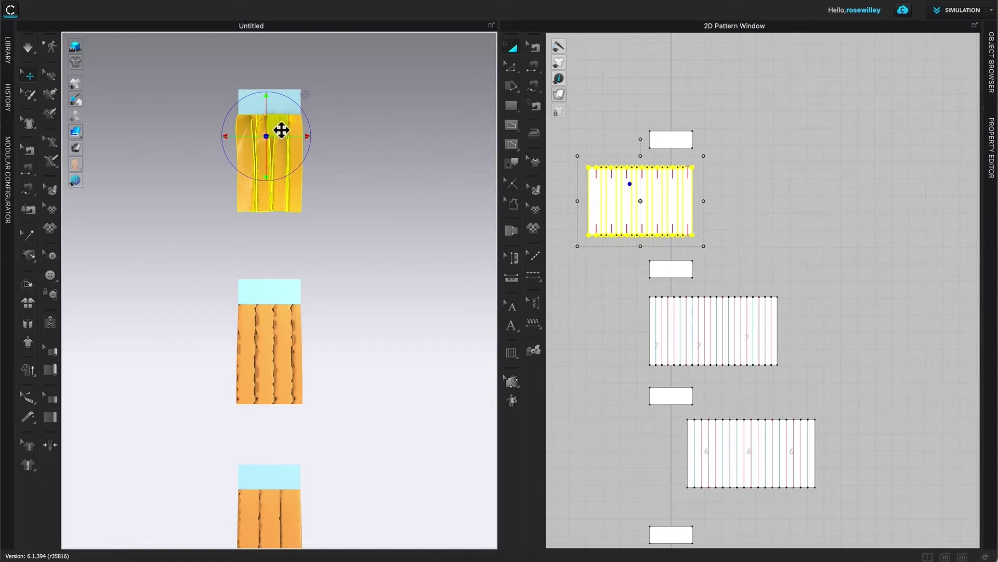
{"action": "right_click", "coordinate": [281, 131]}
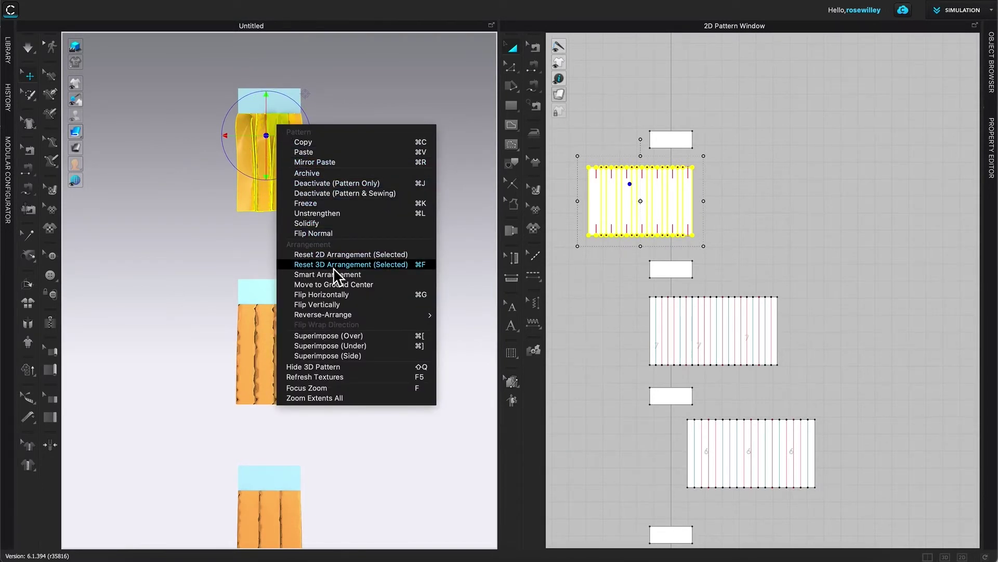
{"action": "left_click", "coordinate": [407, 268]}
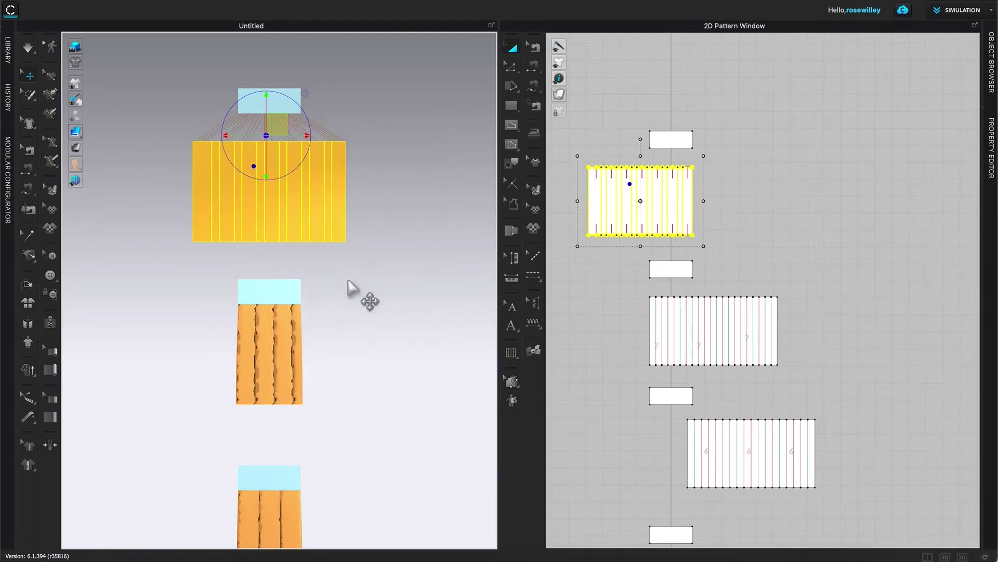
{"action": "key", "text": "ctrl+minus"}
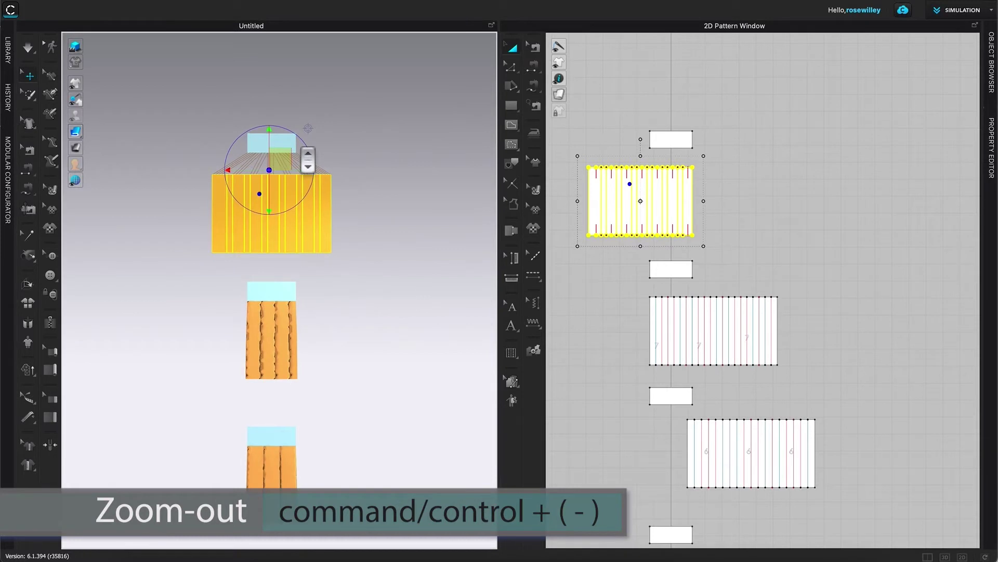
{"action": "left_click_drag", "start_coordinate": [287, 159], "coordinate": [284, 140]}
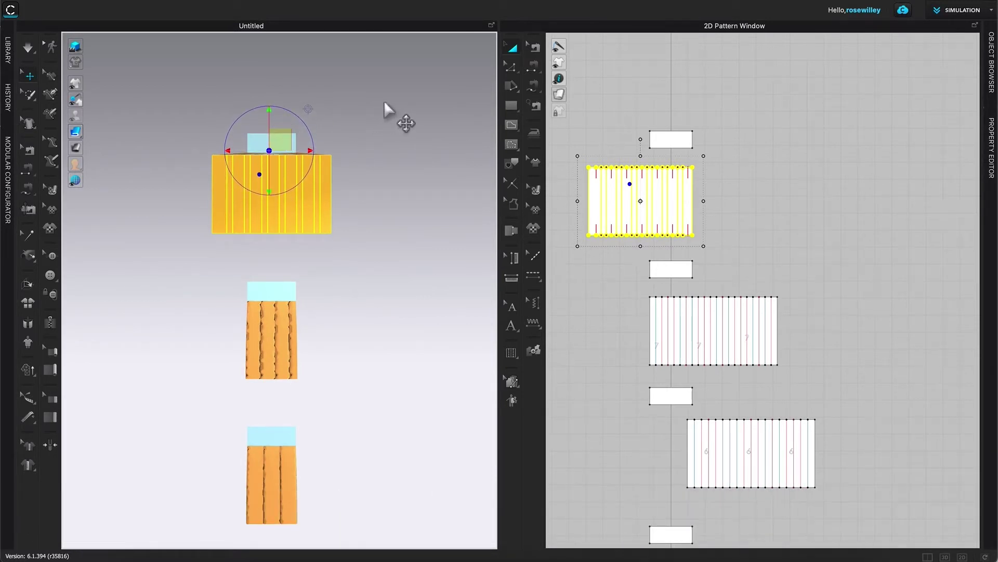
Step: Simulate the rearranged box-pleated panel in 3D, stop the simulation and deselect the panel
{"action": "key", "text": "space"}
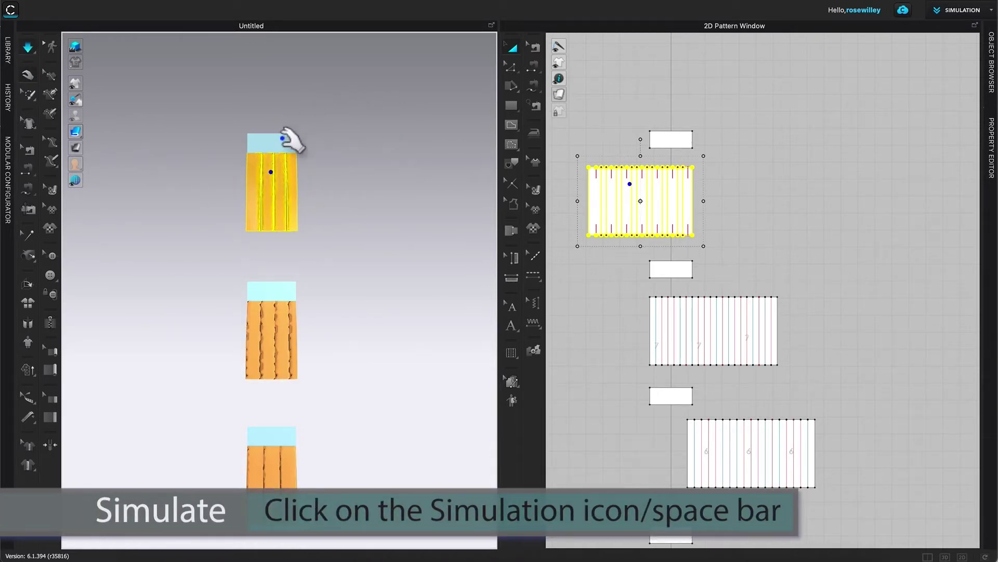
{"action": "scroll", "coordinate": [274, 162], "scroll_direction": "up", "scroll_amount": 3}
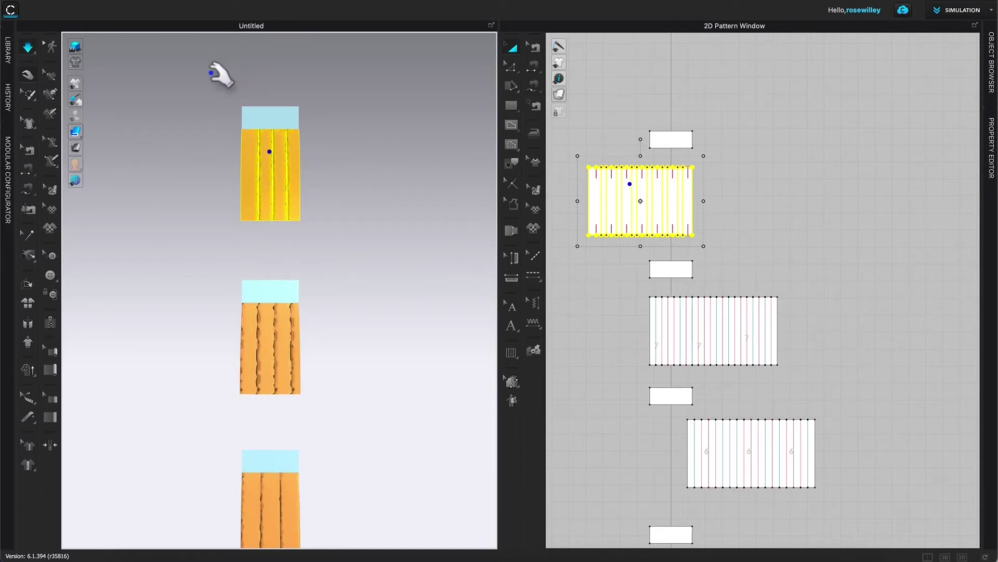
{"action": "key", "text": "space"}
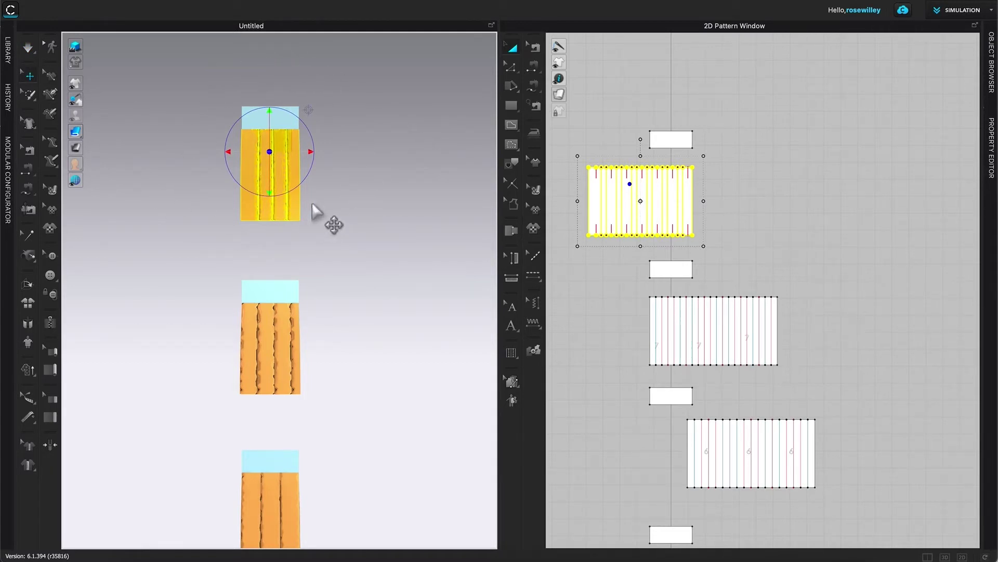
{"action": "left_click", "coordinate": [379, 125]}
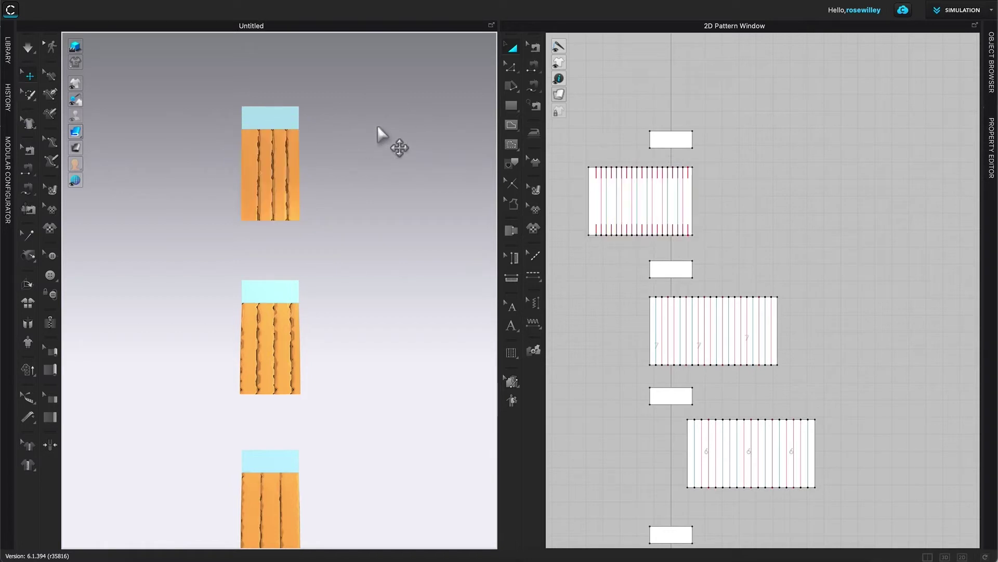
{"action": "scroll", "coordinate": [383, 127], "scroll_direction": "down", "scroll_amount": 5}
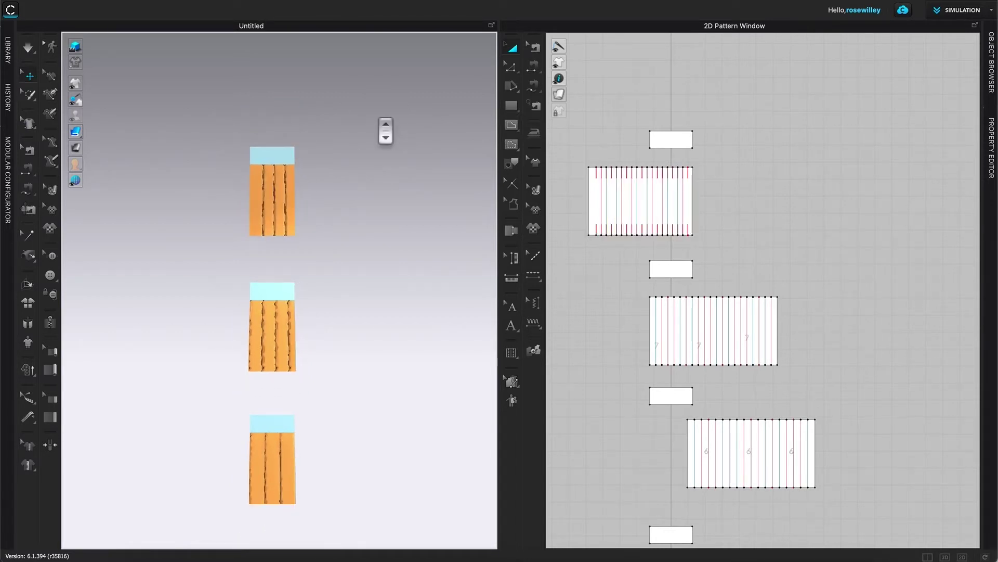
Step: Examine all four pleated samples with their waistbands in the 3D view and their flat pieces in the 2D pattern view
{"action": "scroll", "coordinate": [390, 161], "scroll_direction": "down", "scroll_amount": 4}
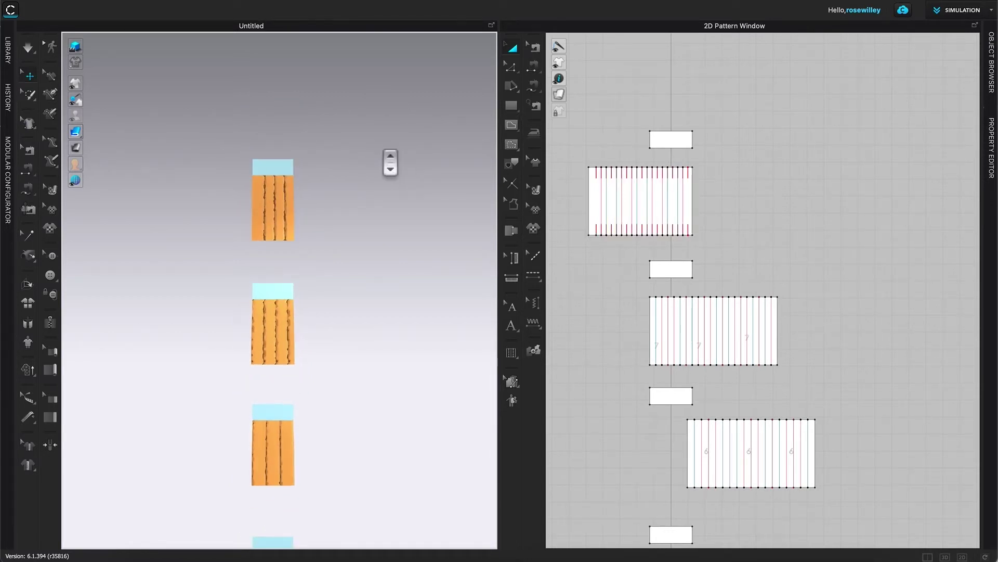
{"action": "scroll", "coordinate": [390, 163], "scroll_direction": "down", "scroll_amount": 4}
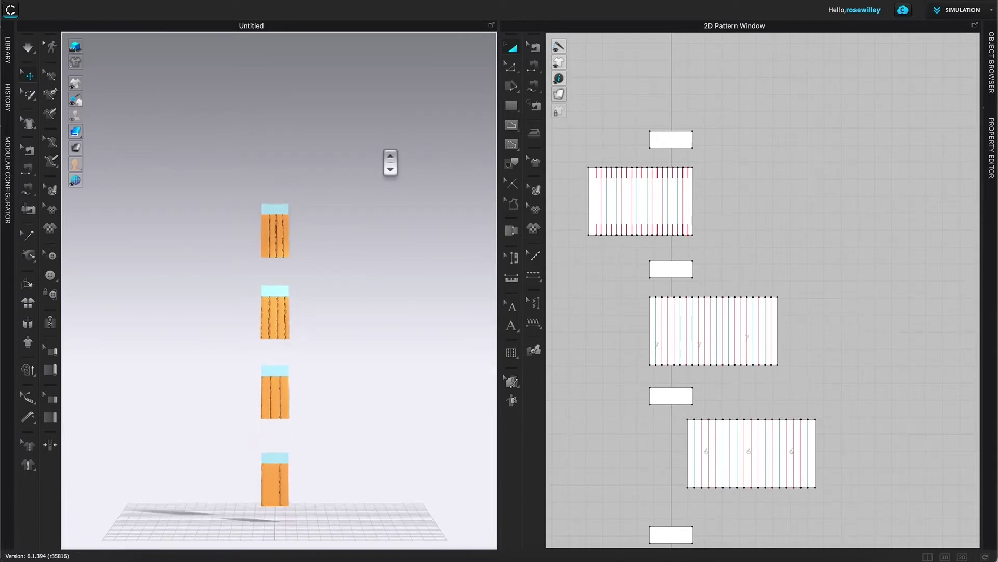
{"action": "middle_click_drag", "start_coordinate": [410, 390], "coordinate": [399, 328]}
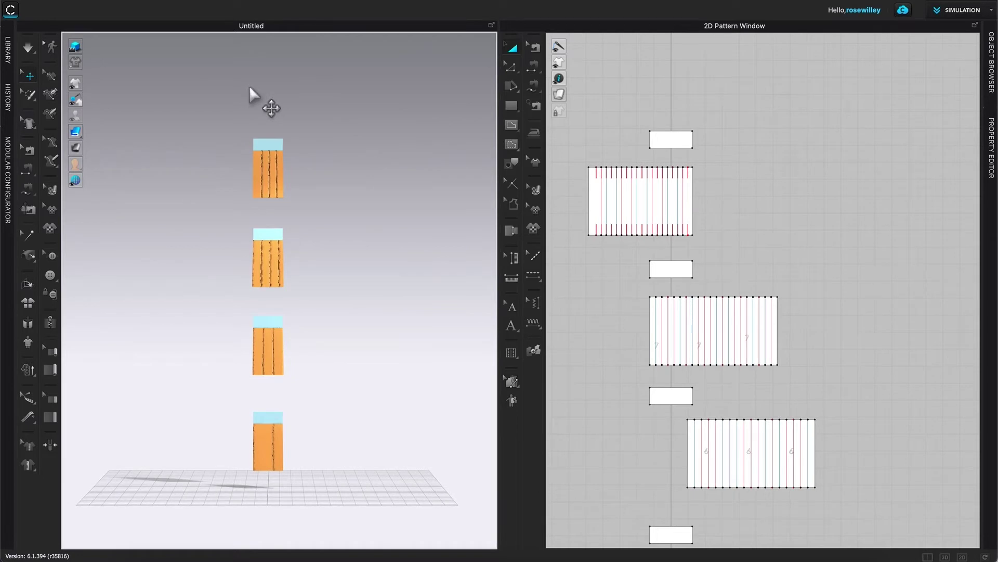
{"action": "scroll", "coordinate": [233, 238], "scroll_direction": "up", "scroll_amount": 1}
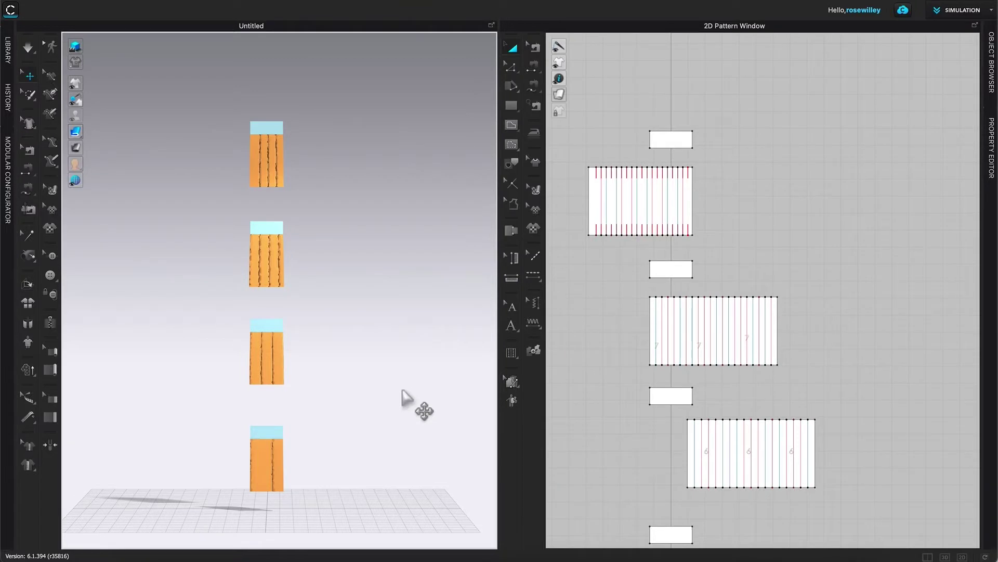
{"action": "scroll", "coordinate": [406, 396], "scroll_direction": "up", "scroll_amount": 3}
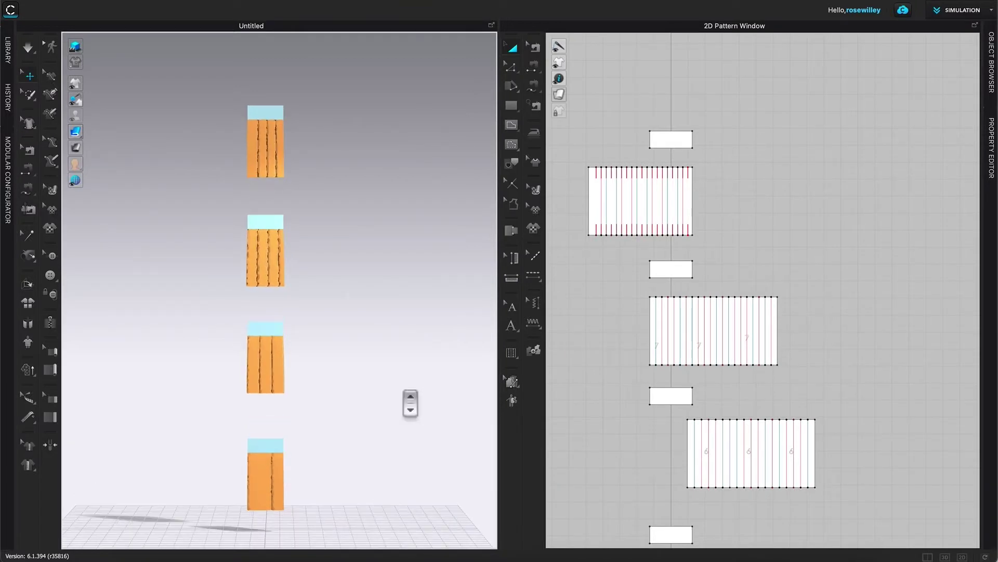
{"action": "scroll", "coordinate": [415, 364], "scroll_direction": "down", "scroll_amount": 1}
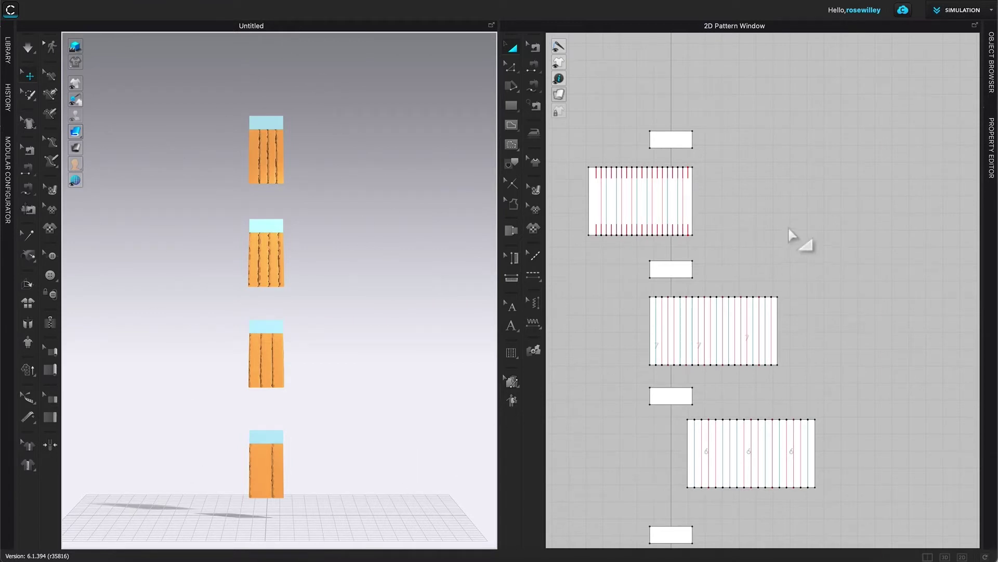
{"action": "scroll", "coordinate": [796, 240], "scroll_direction": "down", "scroll_amount": 2}
{"action": "scroll", "coordinate": [877, 397], "scroll_direction": "down", "scroll_amount": 1}
{"action": "left_click", "coordinate": [887, 403]}
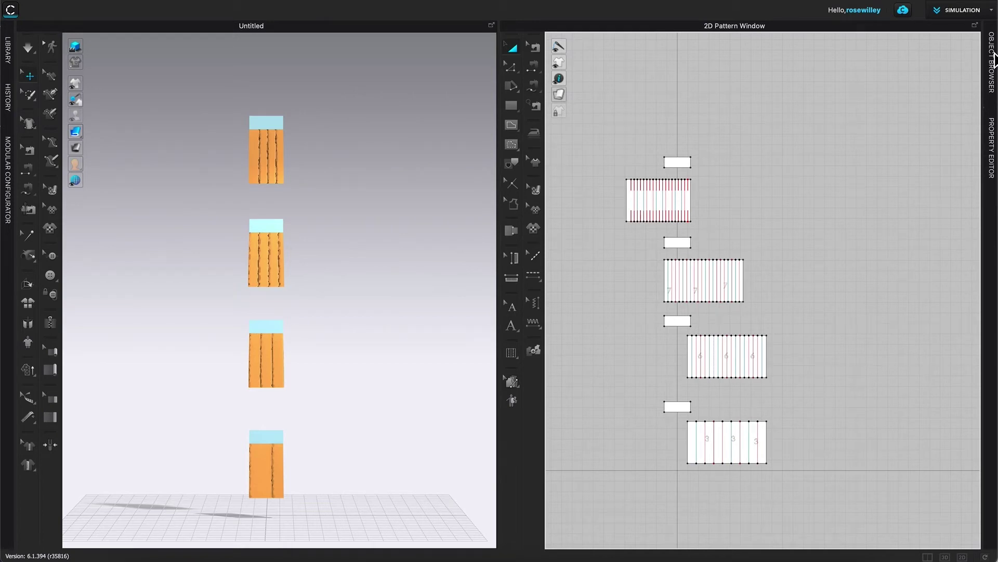
Step: Show the Object Browser and Property Editor, and inspect the simulation properties of the topmost waistband
{"action": "left_click", "coordinate": [993, 58]}
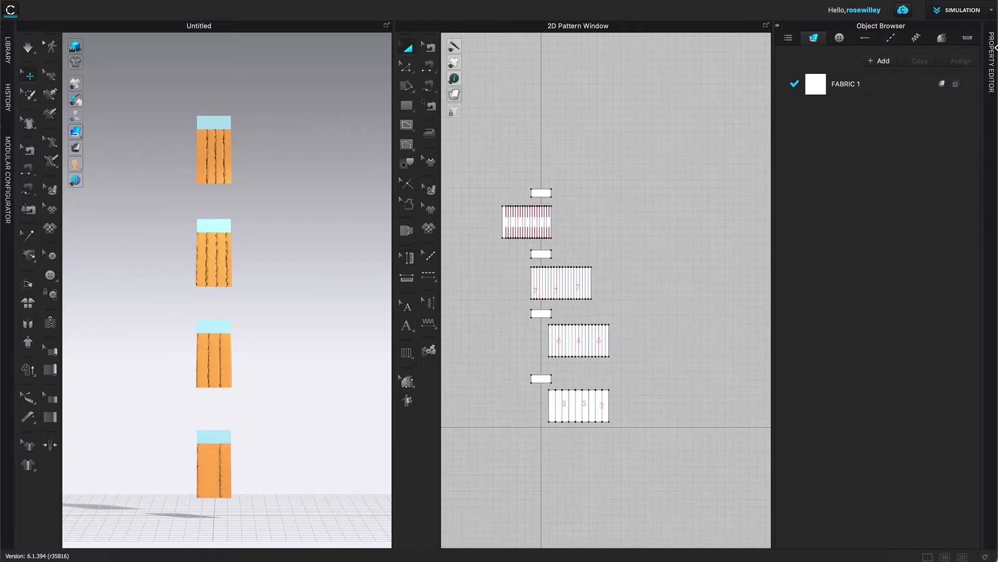
{"action": "left_click", "coordinate": [993, 54]}
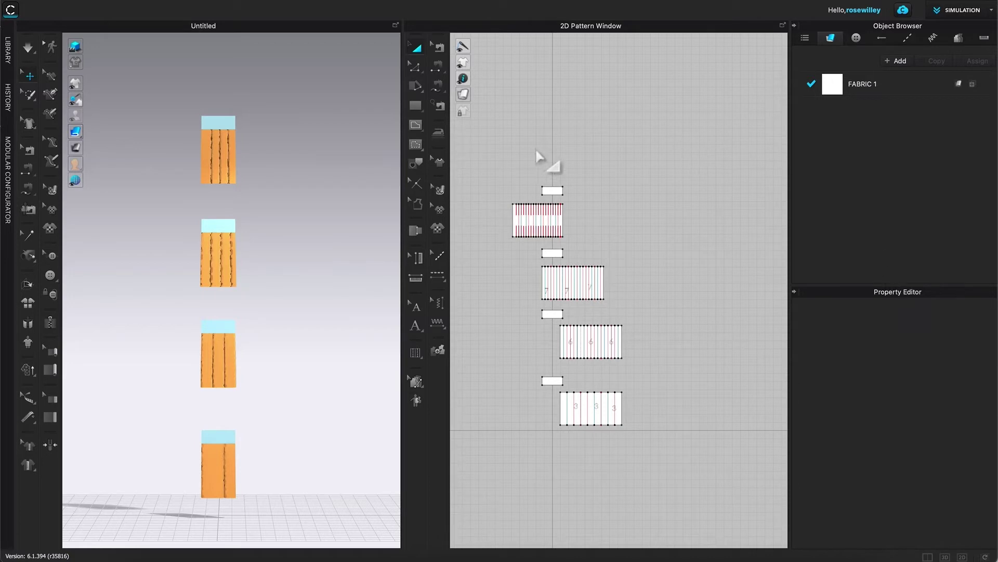
{"action": "left_click", "coordinate": [555, 191]}
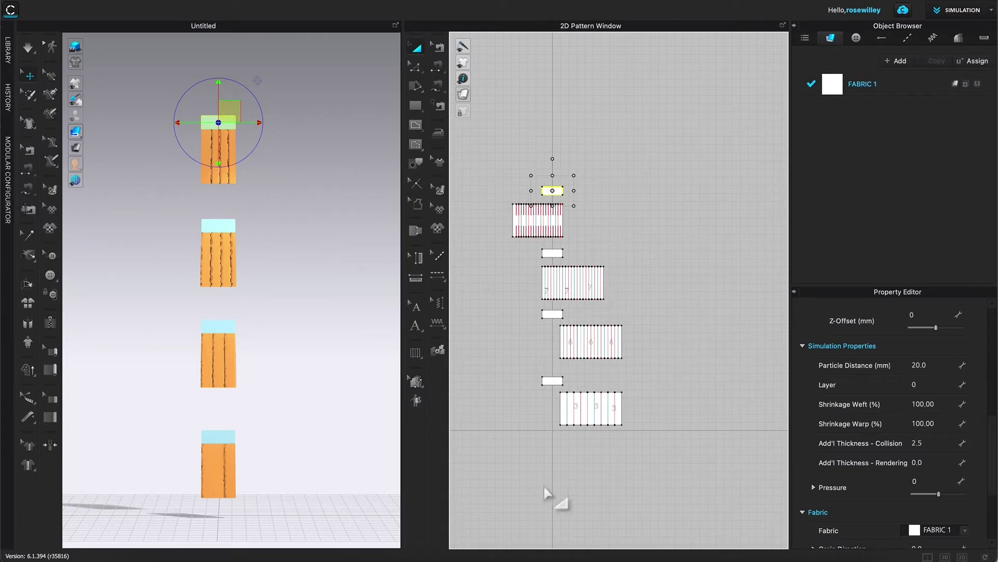
{"action": "left_click", "coordinate": [659, 212]}
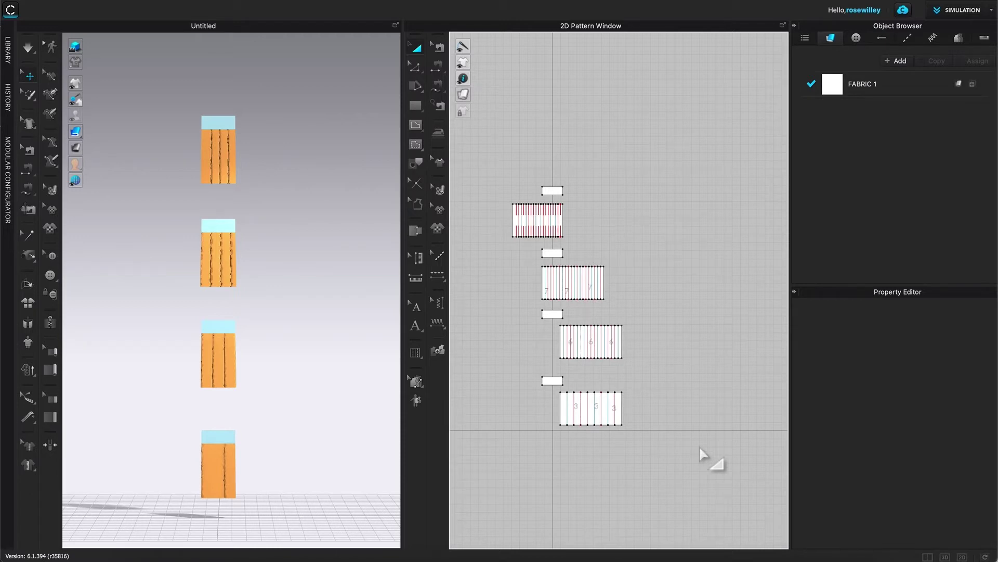
Step: Set the particle distance of all pattern pieces to 5 mm and simulate the samples in 3D
{"action": "scroll", "coordinate": [698, 424], "scroll_direction": "up", "scroll_amount": 1}
{"action": "scroll", "coordinate": [699, 424], "scroll_direction": "down", "scroll_amount": 1}
{"action": "mouse_move", "coordinate": [656, 484]}
{"action": "right_mouse_down"}
{"action": "mouse_move", "coordinate": [691, 490]}
{"action": "mouse_move", "coordinate": [675, 486]}
{"action": "right_mouse_up"}
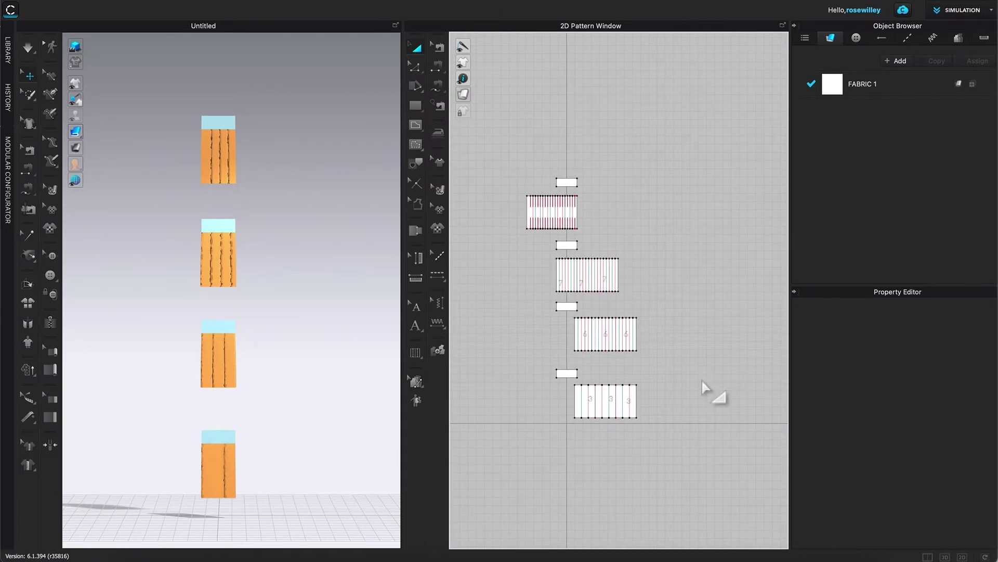
{"action": "scroll", "coordinate": [703, 386], "scroll_direction": "up", "scroll_amount": 1}
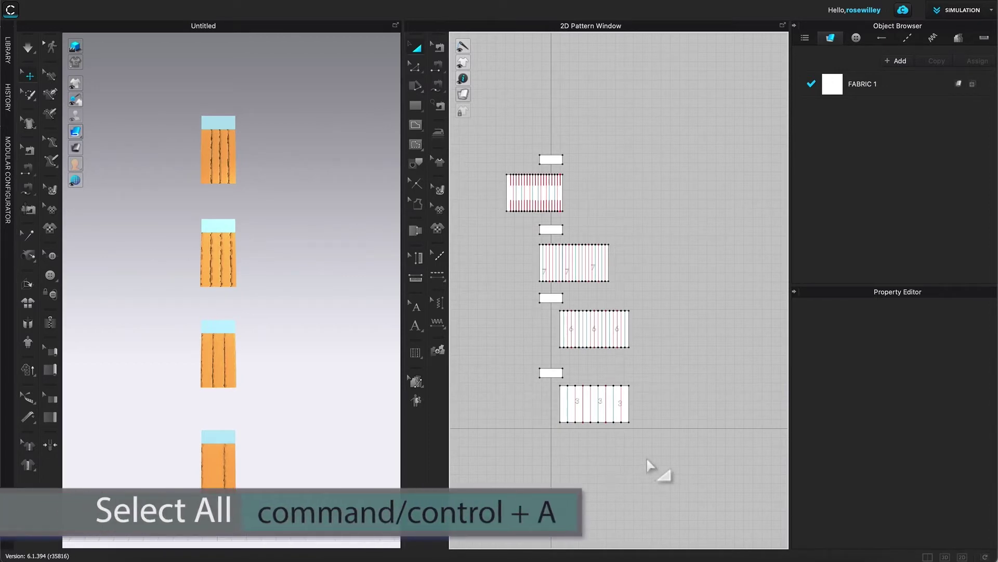
{"action": "key", "text": "ctrl+a"}
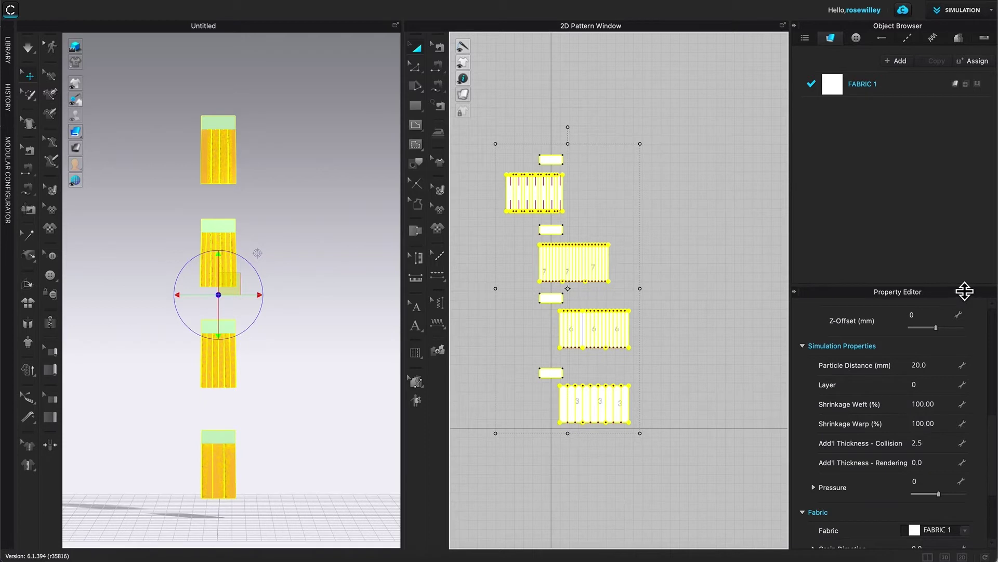
{"action": "left_click", "coordinate": [916, 366]}
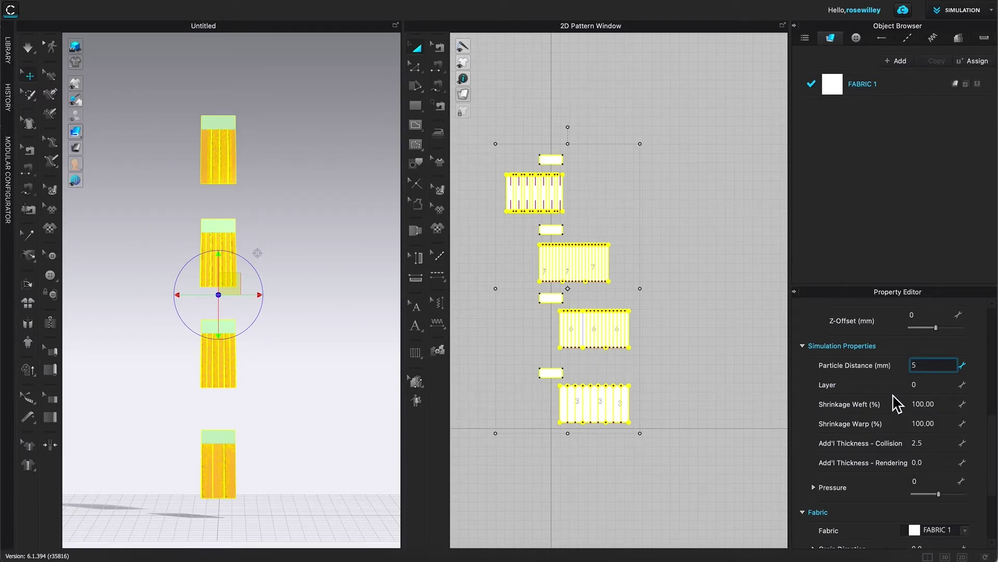
{"action": "key", "text": "Return"}
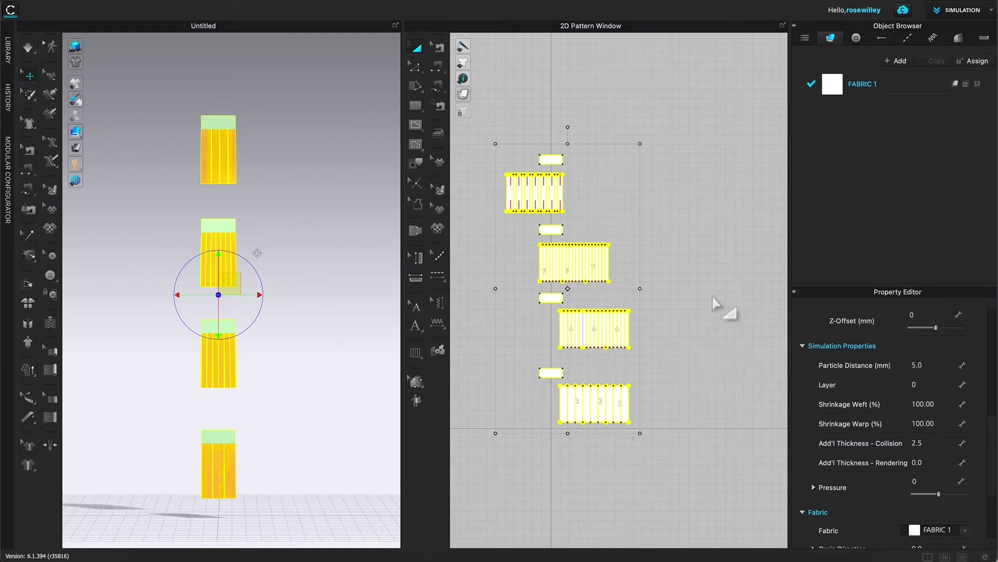
{"action": "left_click", "coordinate": [701, 253]}
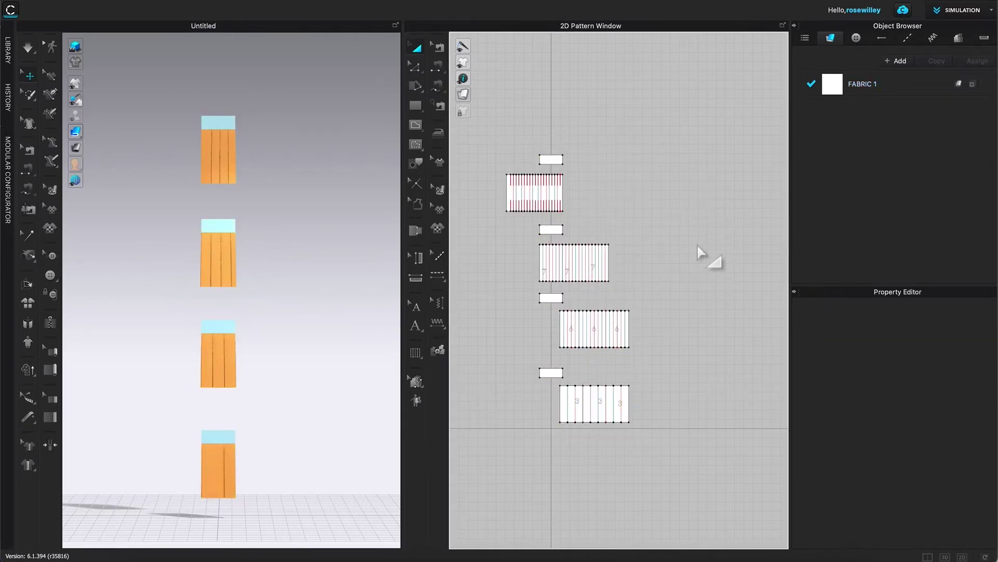
{"action": "key", "text": "space"}
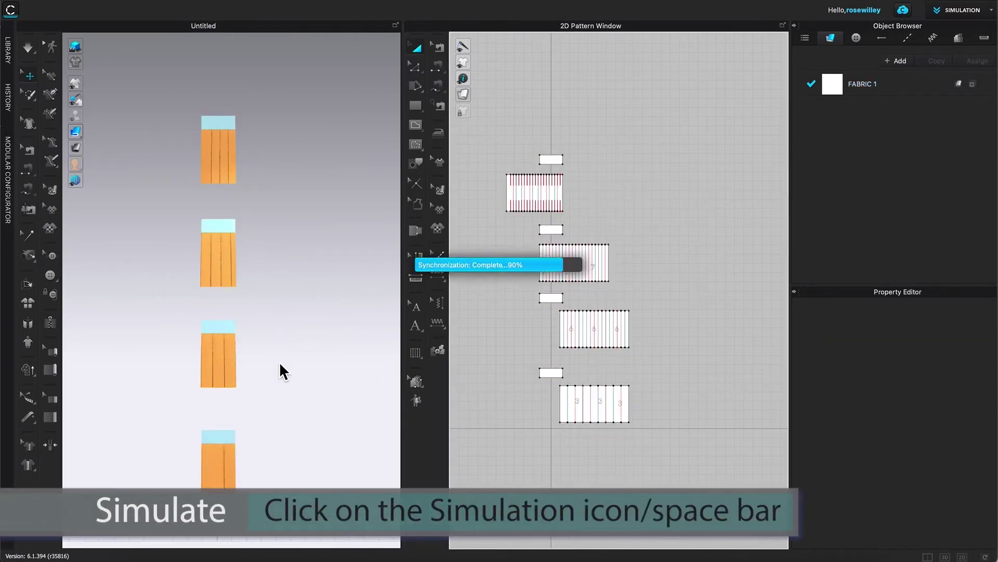
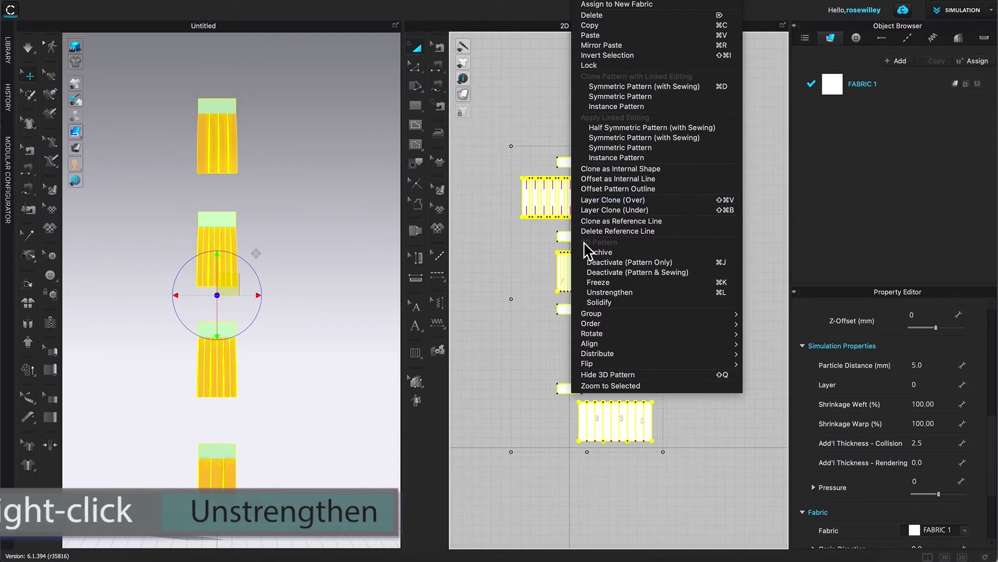
Step: Unstrengthen all selected pattern pieces, run the 3D simulation and deselect them to inspect the softened pleats
{"action": "left_click", "coordinate": [647, 297]}
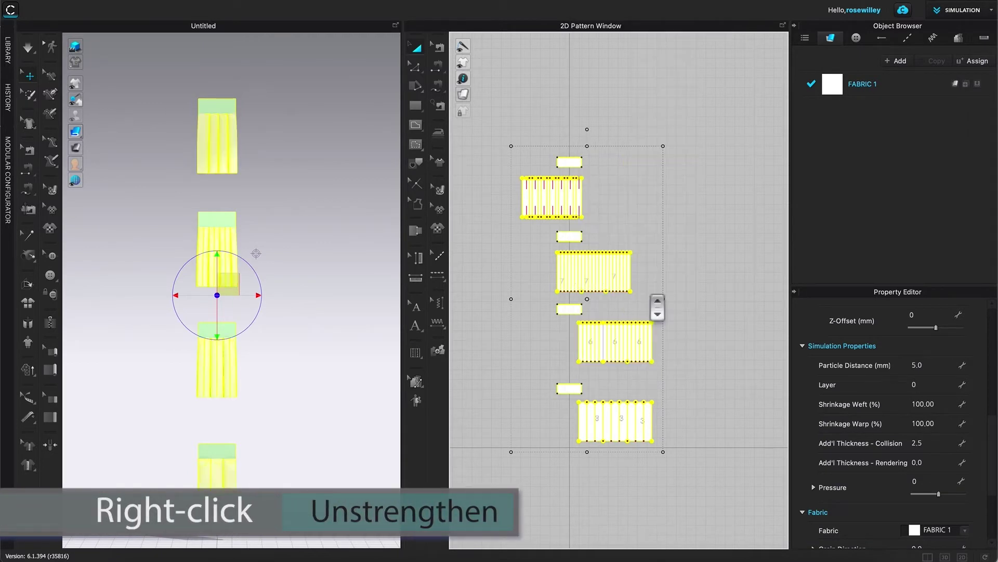
{"action": "key", "text": "space"}
{"action": "left_click", "coordinate": [709, 160]}
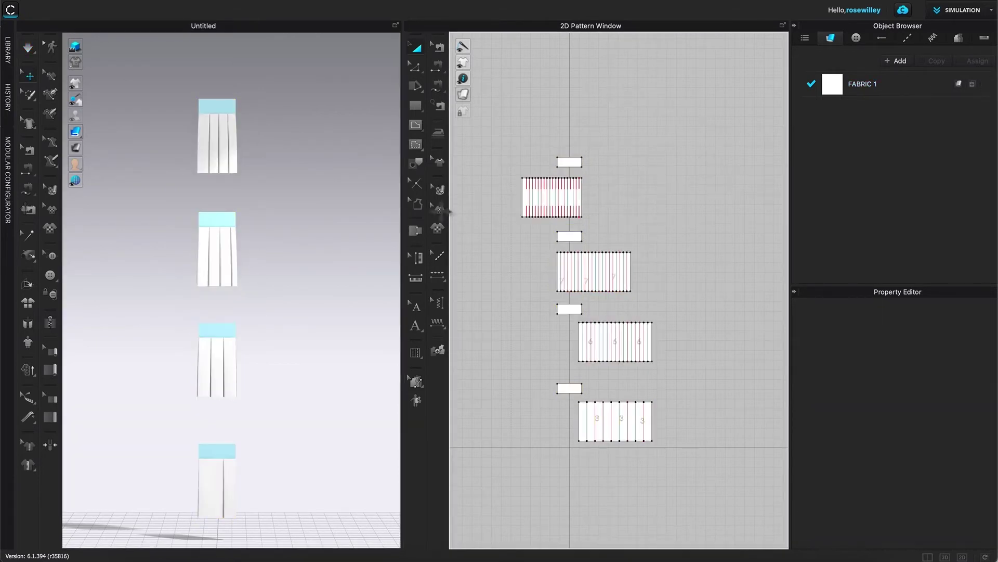
{"action": "scroll", "coordinate": [199, 460], "scroll_direction": "up", "scroll_amount": 2}
{"action": "scroll", "coordinate": [199, 460], "scroll_direction": "down", "scroll_amount": 2}
{"action": "scroll", "coordinate": [199, 459], "scroll_direction": "down", "scroll_amount": 2}
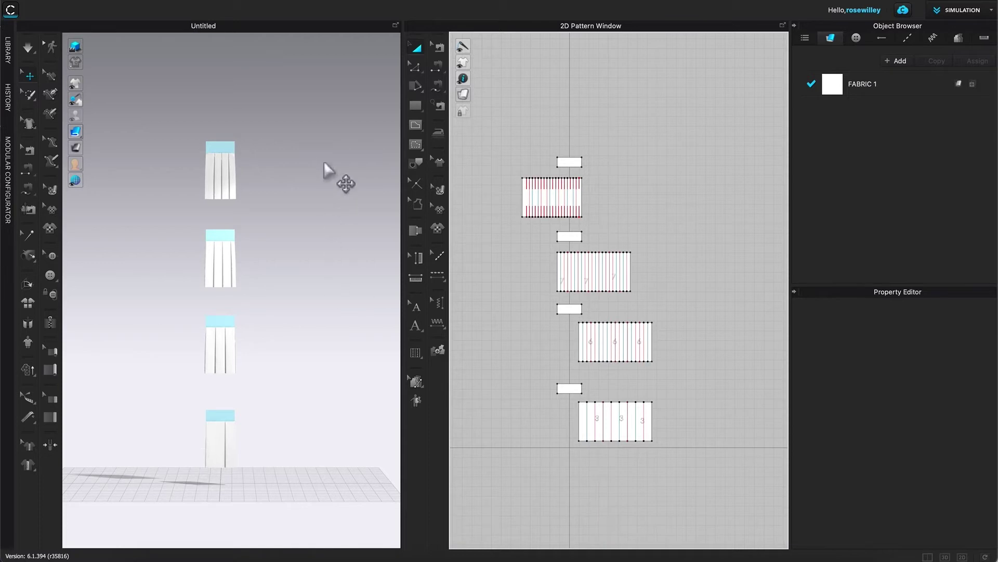
Step: Open the fabric library and search it for wool
{"action": "left_click", "coordinate": [7, 49]}
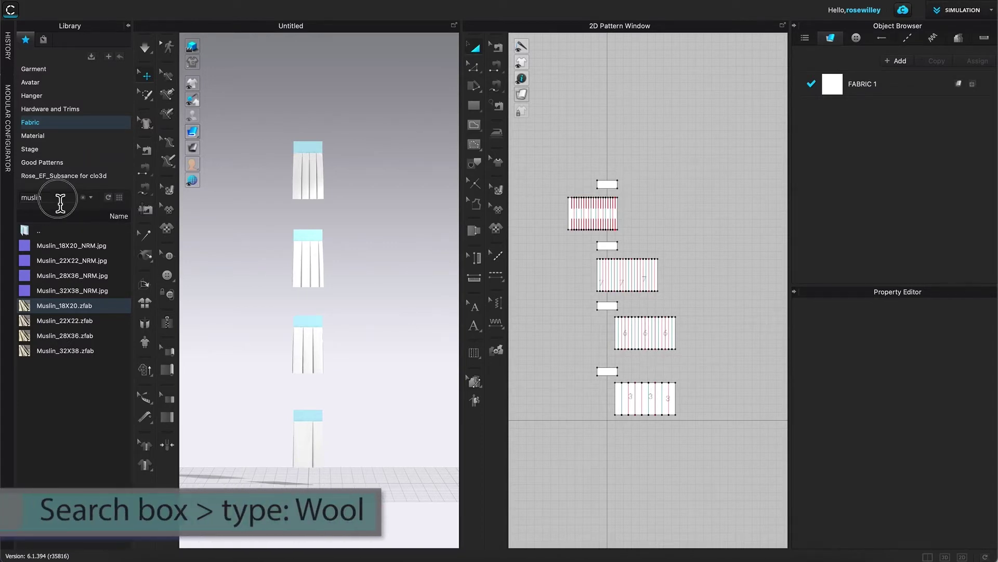
{"action": "left_click", "coordinate": [26, 197]}
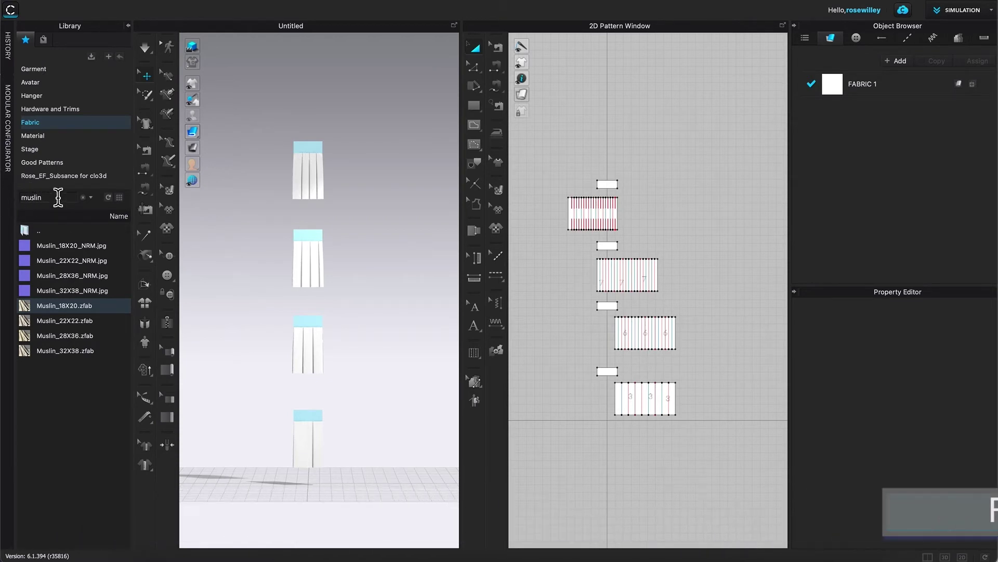
{"action": "double_click", "coordinate": [89, 197]}
{"action": "type", "text": "wool"}
{"action": "key", "text": "Return"}
Step: Preview Wool_Cashmere.zfab and apply it in place of FABRIC 1 on all the samples
{"action": "mouse_move", "coordinate": [29, 327]}
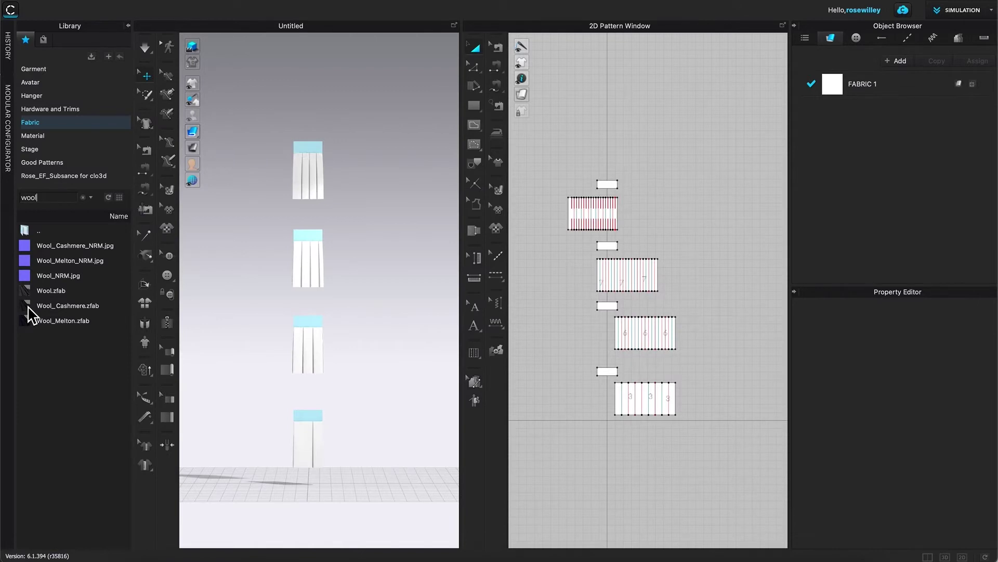
{"action": "mouse_move", "coordinate": [29, 310]}
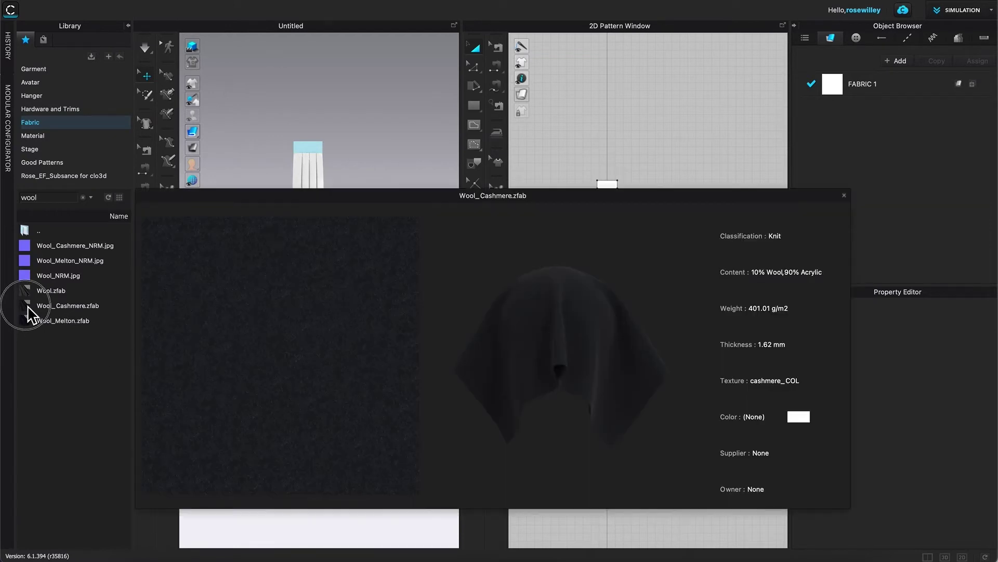
{"action": "left_click_drag", "start_coordinate": [62, 305], "coordinate": [897, 90]}
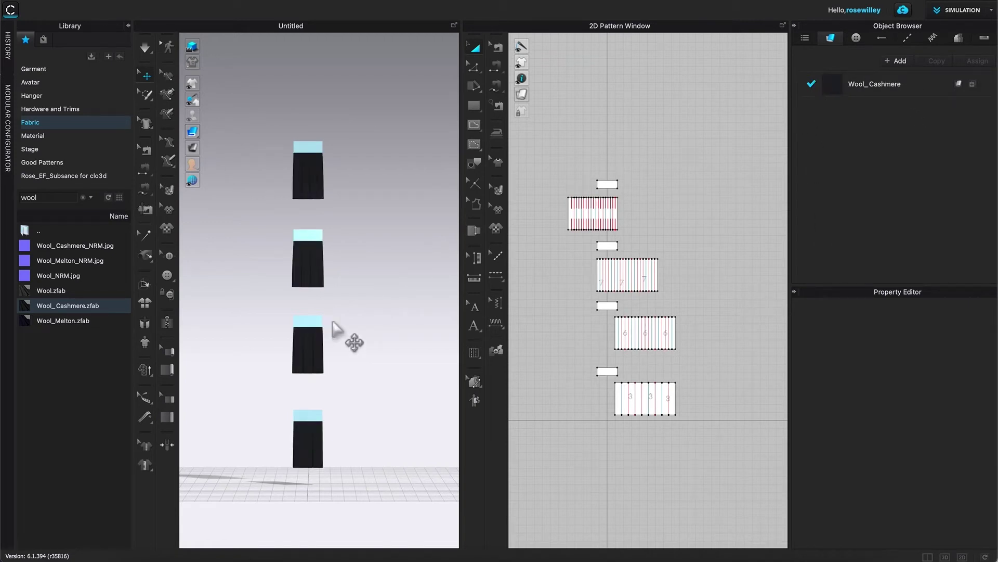
{"action": "scroll", "coordinate": [384, 289], "scroll_direction": "up", "scroll_amount": 1}
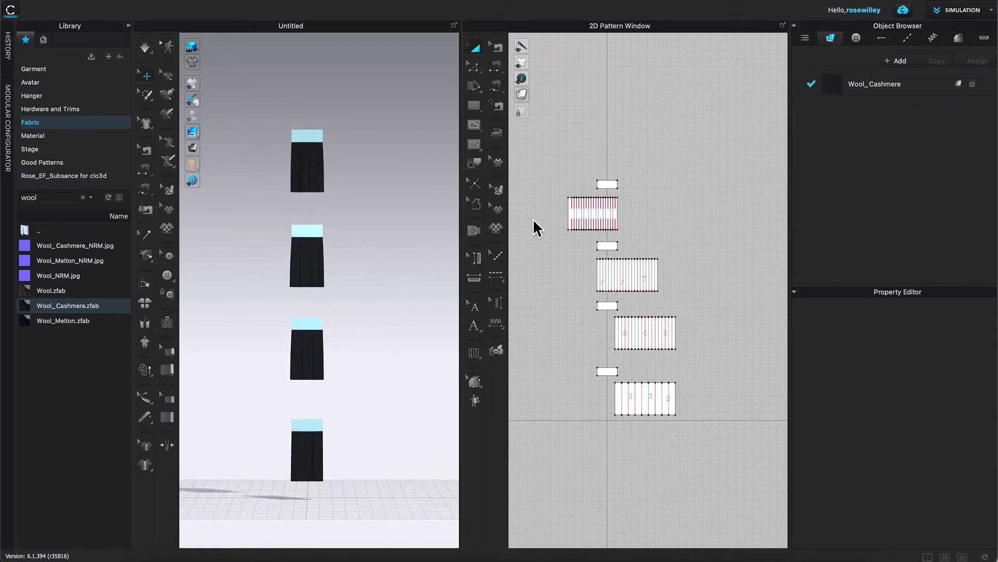
Step: Change the Wool_Cashmere fabric color to the dark golden brown 87691E
{"action": "left_click", "coordinate": [926, 87]}
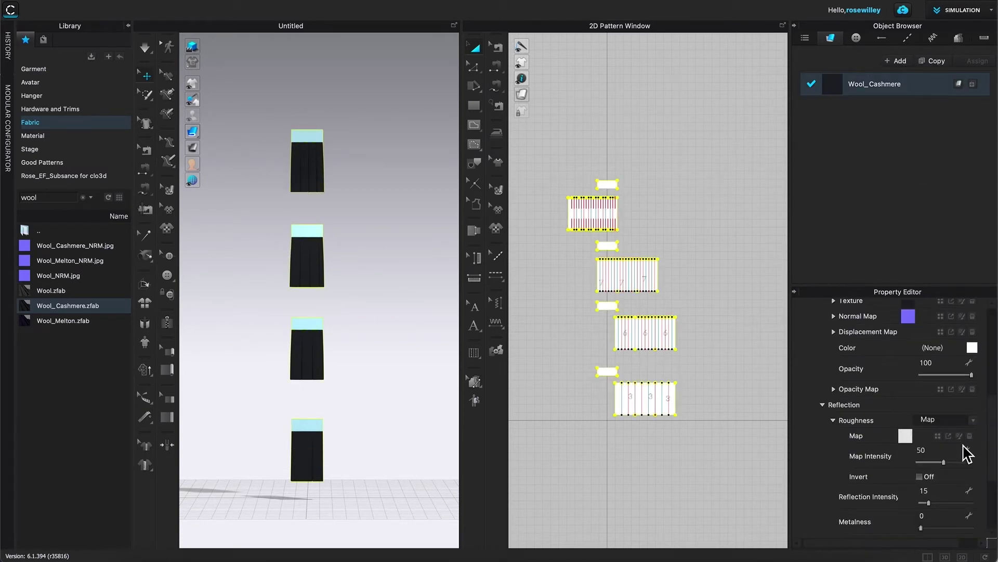
{"action": "scroll", "coordinate": [967, 453], "scroll_direction": "down", "scroll_amount": 3}
{"action": "scroll", "coordinate": [968, 445], "scroll_direction": "up", "scroll_amount": 3}
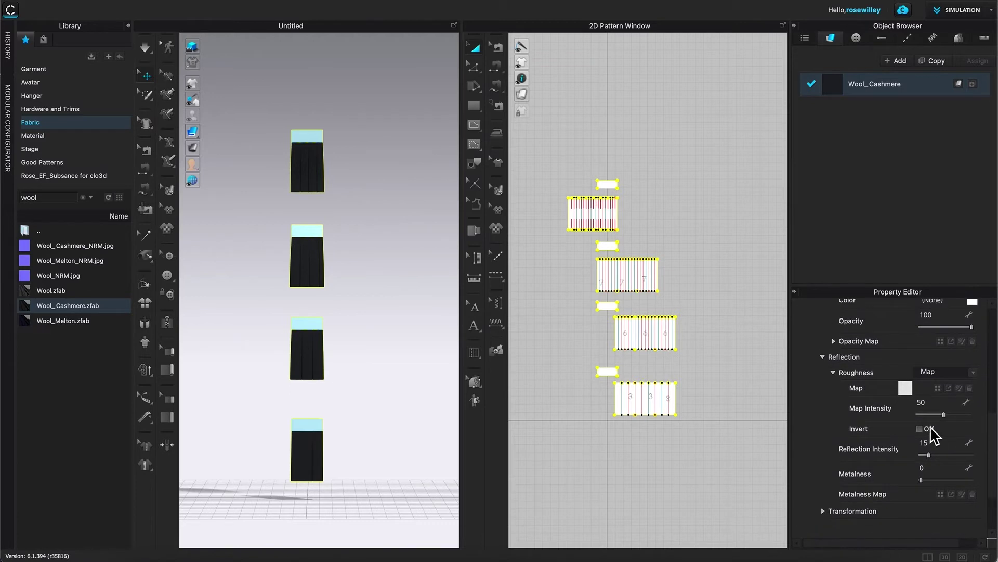
{"action": "scroll", "coordinate": [975, 351], "scroll_direction": "up", "scroll_amount": 1}
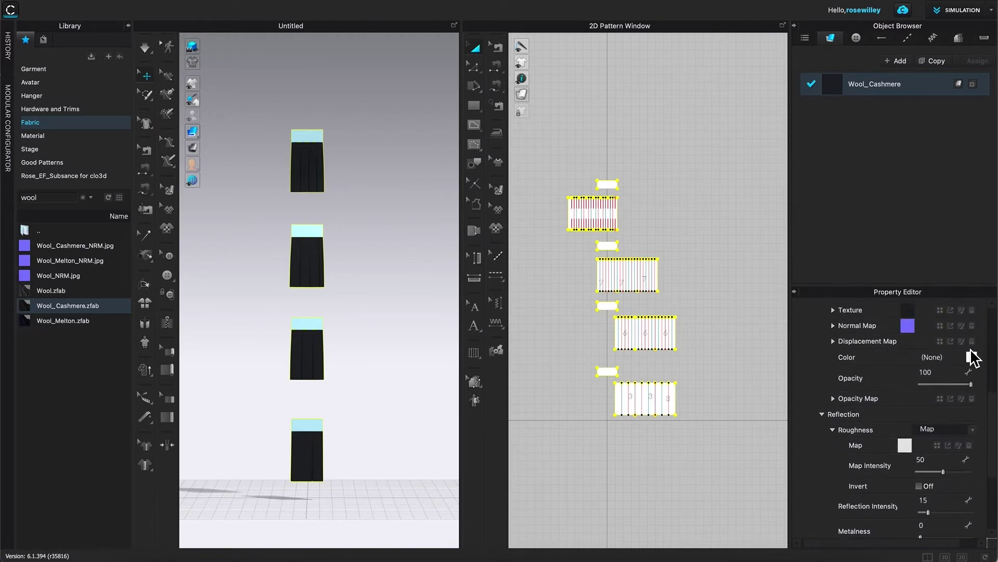
{"action": "left_click", "coordinate": [972, 359]}
{"action": "left_click_drag", "start_coordinate": [401, 98], "coordinate": [585, 75]}
{"action": "left_click", "coordinate": [818, 133]}
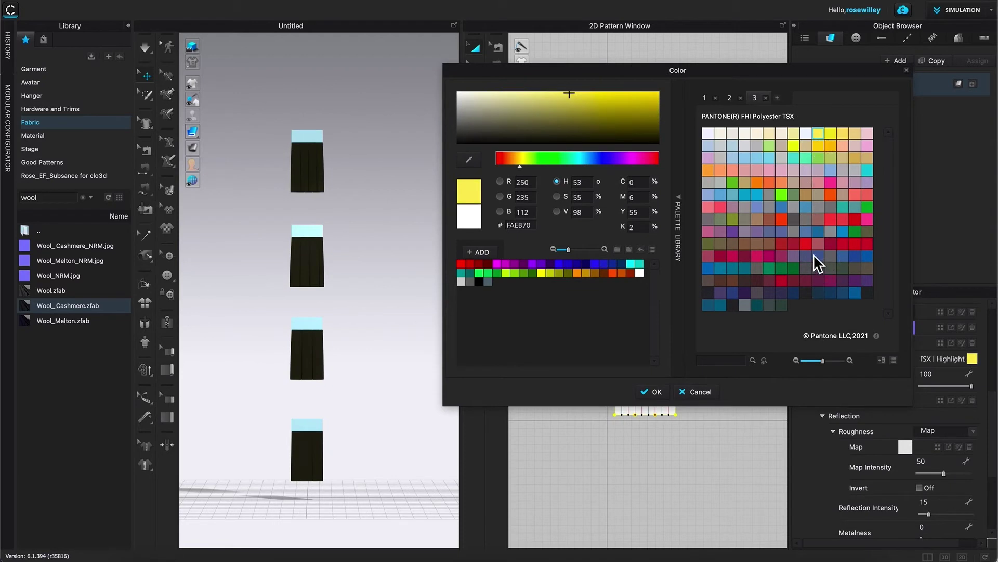
{"action": "left_click", "coordinate": [855, 133]}
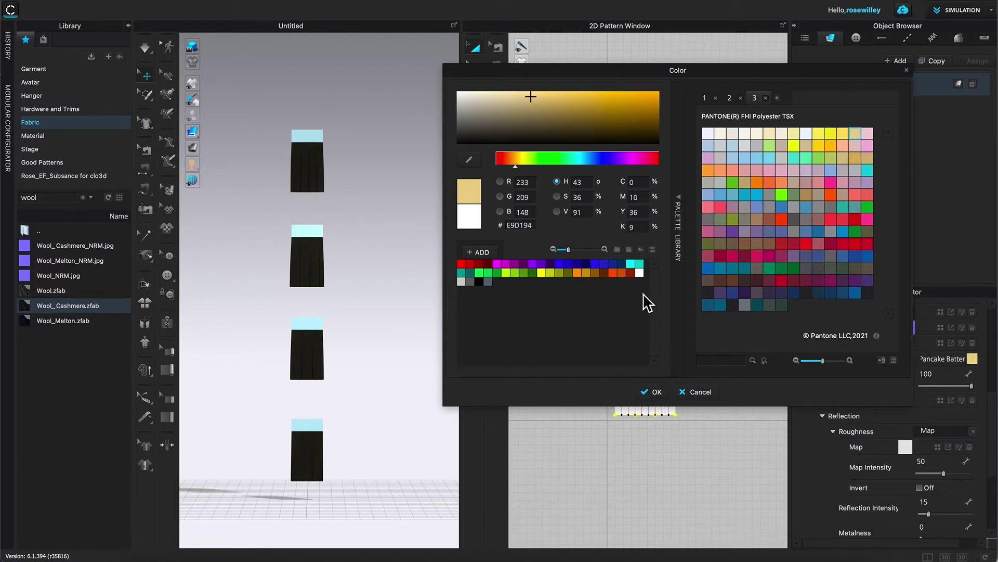
{"action": "left_click", "coordinate": [614, 116]}
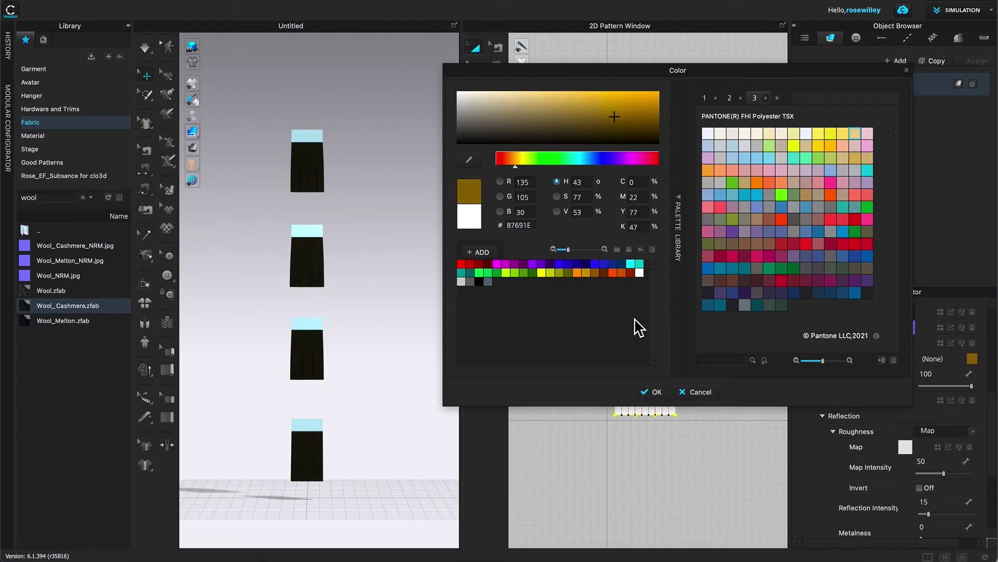
{"action": "left_click", "coordinate": [658, 393]}
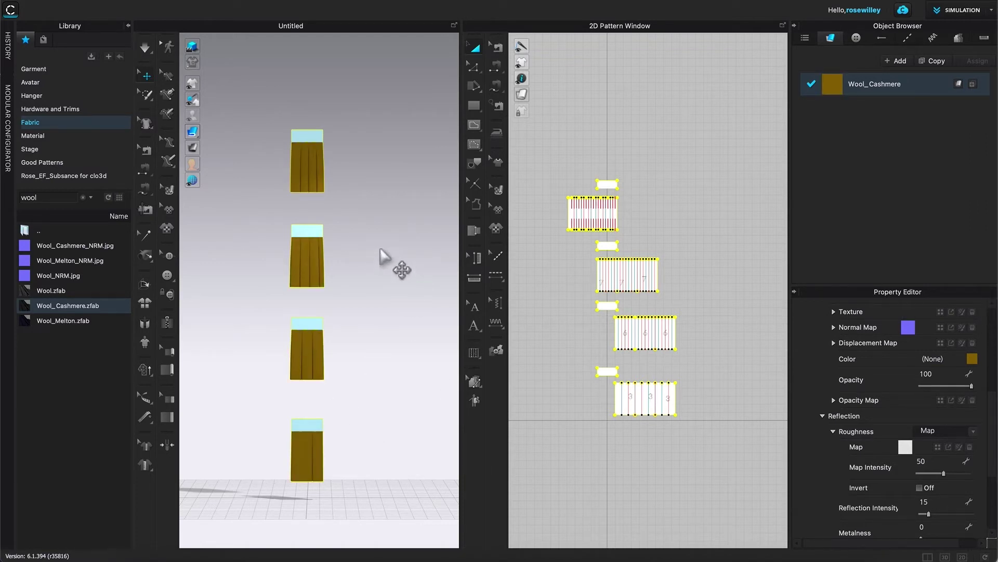
Step: Brighten the Wool_Cashmere fabric color to the golden yellow DAA724
{"action": "scroll", "coordinate": [385, 266], "scroll_direction": "up", "scroll_amount": 4}
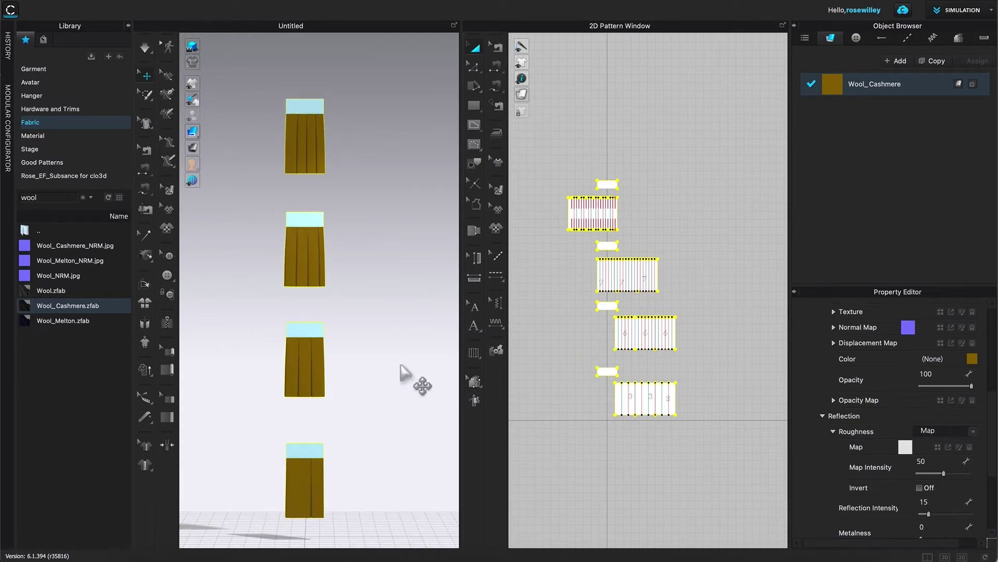
{"action": "left_click", "coordinate": [972, 359]}
{"action": "left_click_drag", "start_coordinate": [400, 96], "coordinate": [531, 58]}
{"action": "mouse_move", "coordinate": [565, 101]}
{"action": "left_mouse_down"}
{"action": "mouse_move", "coordinate": [546, 106]}
{"action": "mouse_move", "coordinate": [562, 87]}
{"action": "mouse_move", "coordinate": [548, 86]}
{"action": "mouse_move", "coordinate": [565, 115]}
{"action": "mouse_move", "coordinate": [567, 85]}
{"action": "mouse_move", "coordinate": [578, 88]}
{"action": "mouse_move", "coordinate": [572, 111]}
{"action": "mouse_move", "coordinate": [572, 90]}
{"action": "mouse_move", "coordinate": [552, 93]}
{"action": "left_mouse_up"}
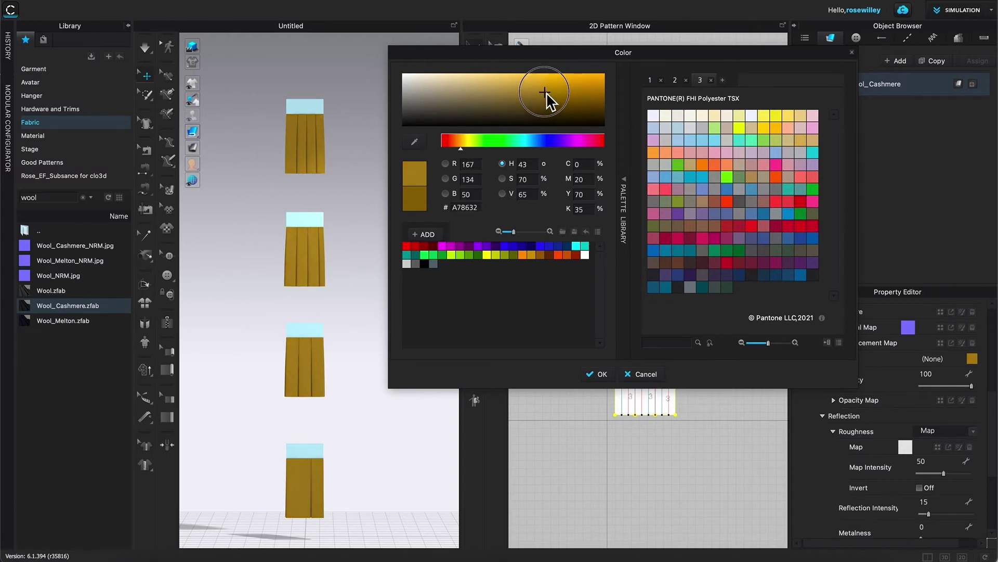
{"action": "mouse_move", "coordinate": [566, 89]}
{"action": "left_mouse_down"}
{"action": "mouse_move", "coordinate": [568, 120]}
{"action": "mouse_move", "coordinate": [573, 83]}
{"action": "mouse_move", "coordinate": [579, 92]}
{"action": "mouse_move", "coordinate": [569, 87]}
{"action": "mouse_move", "coordinate": [582, 94]}
{"action": "mouse_move", "coordinate": [574, 82]}
{"action": "left_mouse_up"}
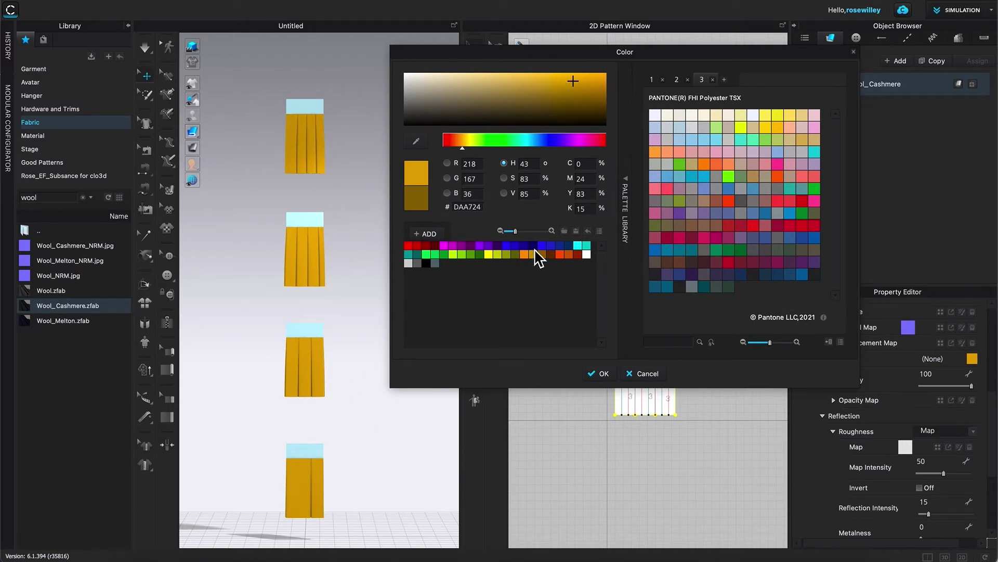
{"action": "left_click", "coordinate": [603, 374]}
Step: Inspect the recolored pleat samples in 3D, comparing them with the quality render switched off and back on
{"action": "scroll", "coordinate": [312, 512], "scroll_direction": "up", "scroll_amount": 2}
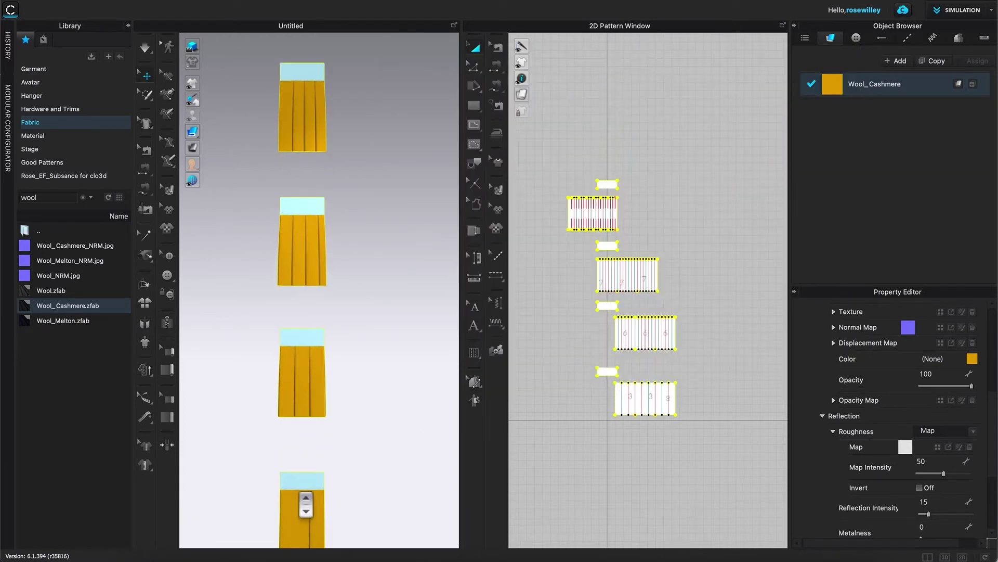
{"action": "scroll", "coordinate": [286, 223], "scroll_direction": "up", "scroll_amount": 1}
{"action": "scroll", "coordinate": [286, 224], "scroll_direction": "up", "scroll_amount": 3}
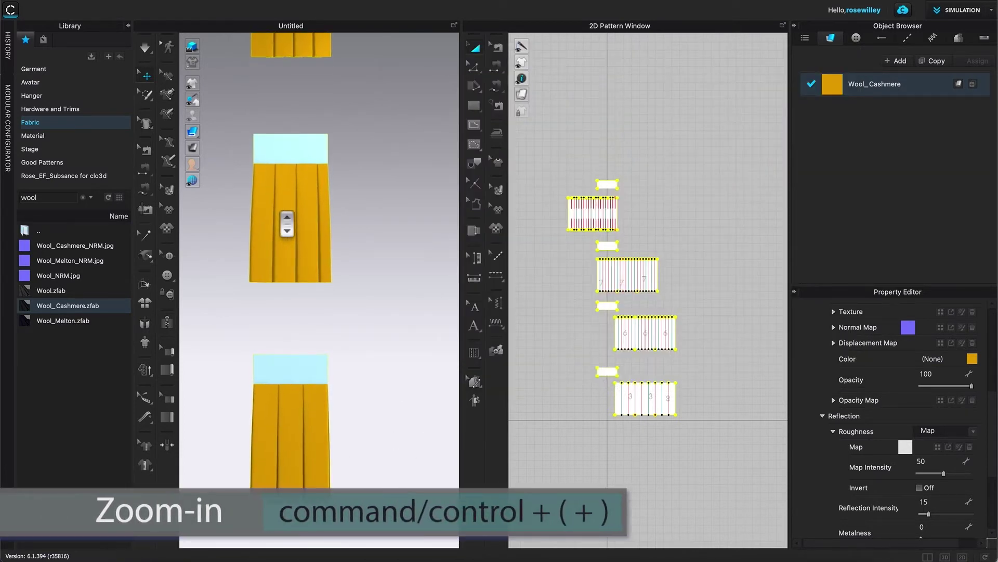
{"action": "scroll", "coordinate": [295, 195], "scroll_direction": "up", "scroll_amount": 2}
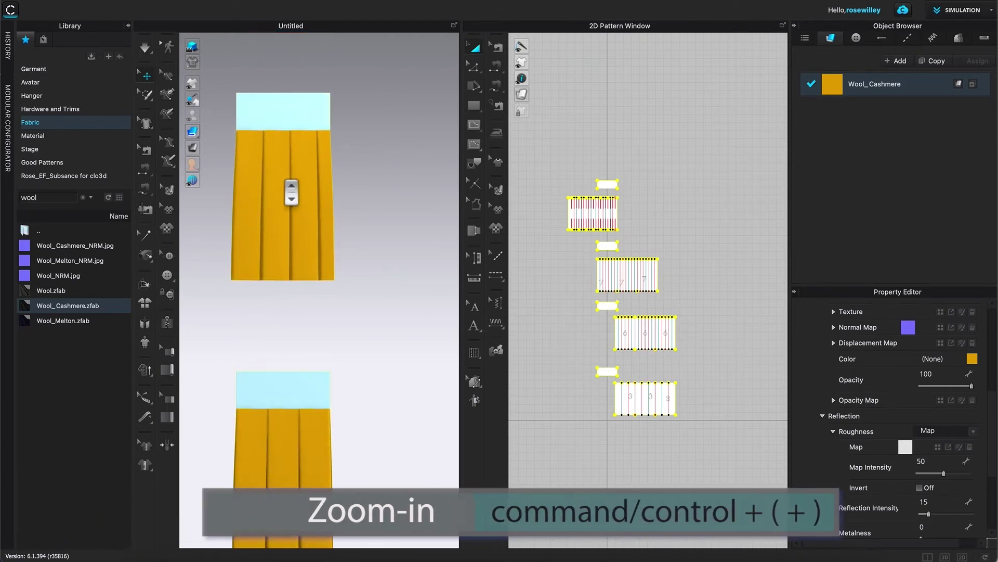
{"action": "scroll", "coordinate": [291, 192], "scroll_direction": "down", "scroll_amount": 3}
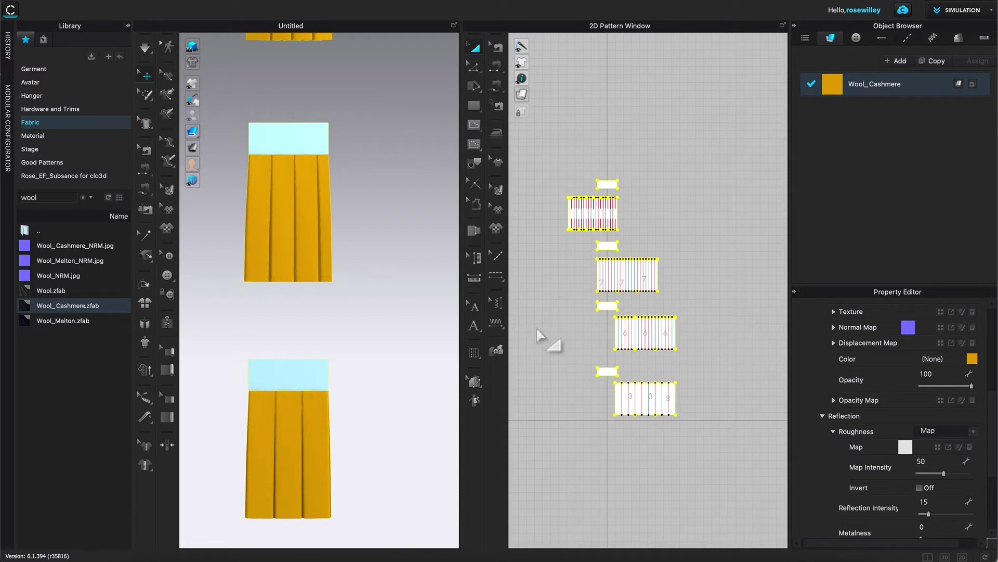
{"action": "left_click", "coordinate": [193, 47]}
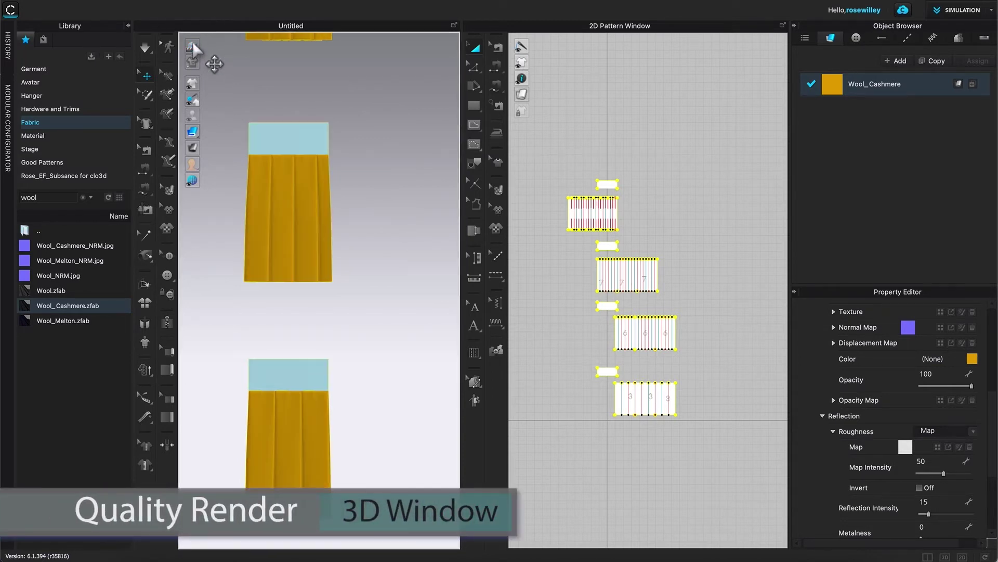
{"action": "scroll", "coordinate": [333, 269], "scroll_direction": "down", "scroll_amount": 3}
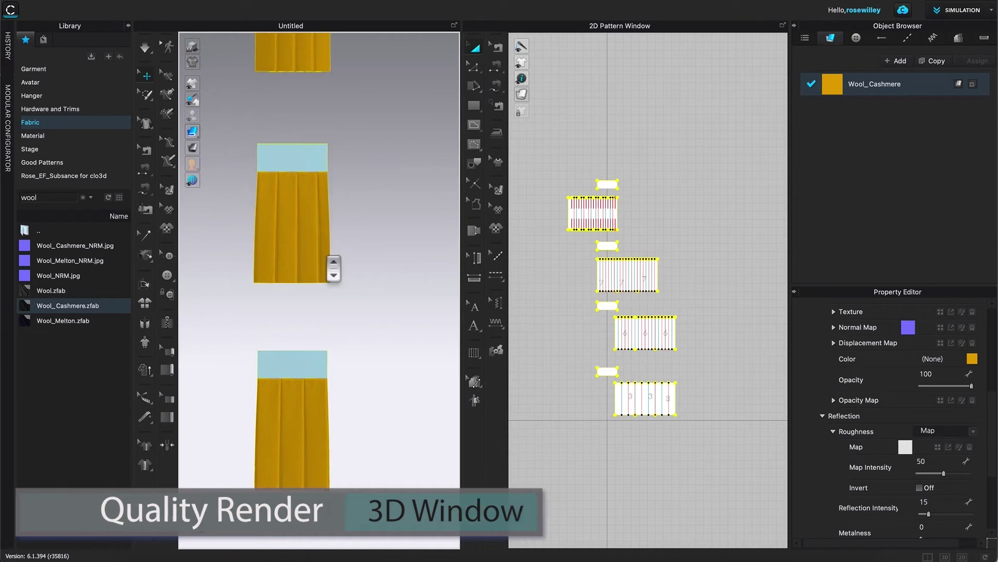
{"action": "scroll", "coordinate": [333, 269], "scroll_direction": "down", "scroll_amount": 2}
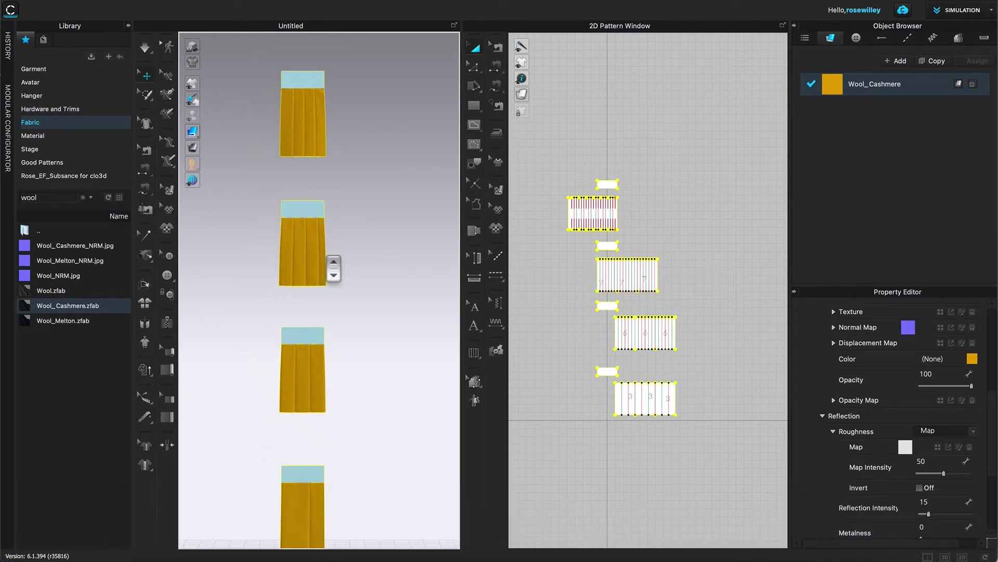
{"action": "scroll", "coordinate": [334, 269], "scroll_direction": "down", "scroll_amount": 1}
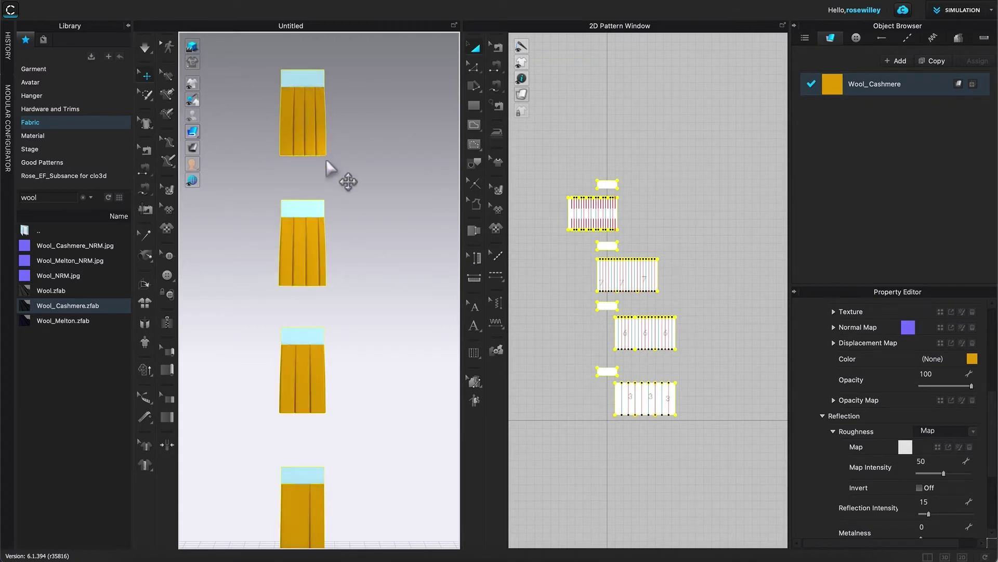
{"action": "scroll", "coordinate": [335, 174], "scroll_direction": "down", "scroll_amount": 1}
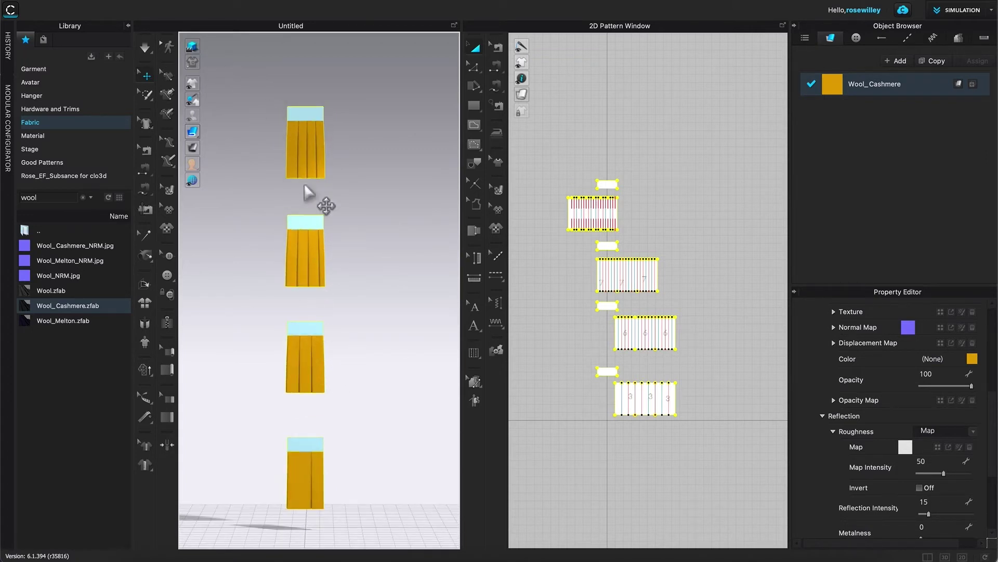
{"action": "scroll", "coordinate": [327, 156], "scroll_direction": "up", "scroll_amount": 1}
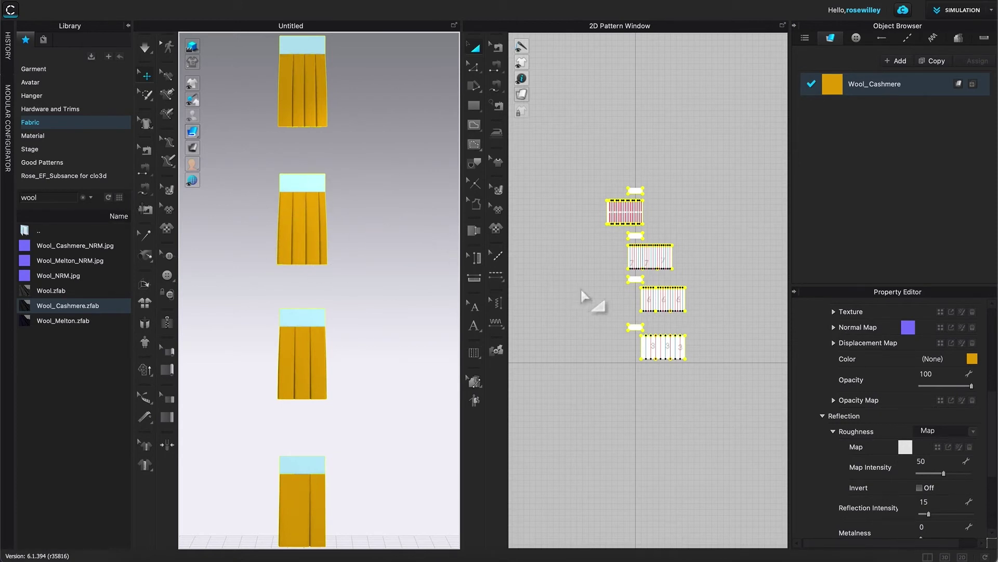
Step: Select all the pleated panels and waistbands and set their additional rendering thickness to 1.5
{"action": "left_click", "coordinate": [702, 197]}
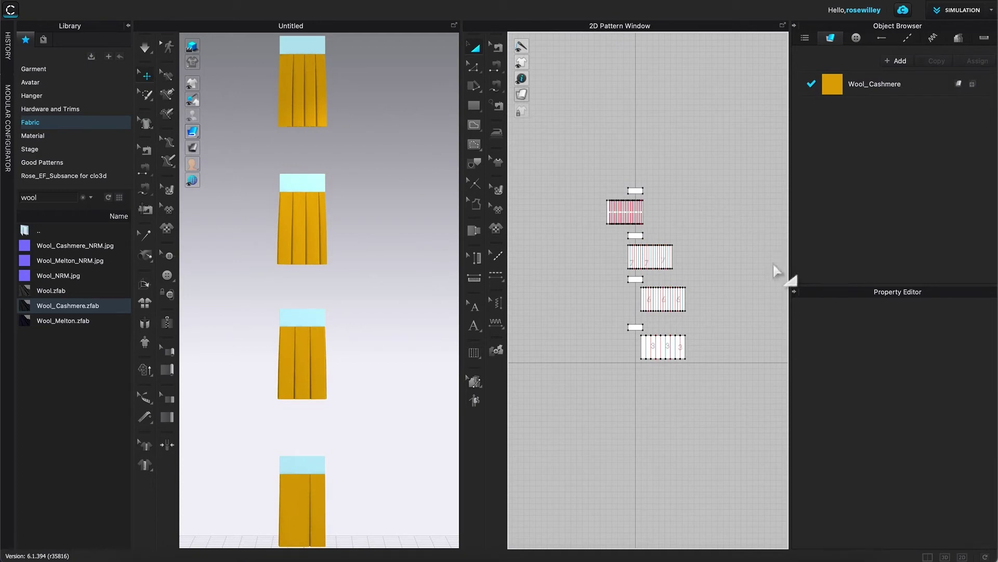
{"action": "left_click_drag", "start_coordinate": [544, 138], "coordinate": [769, 403]}
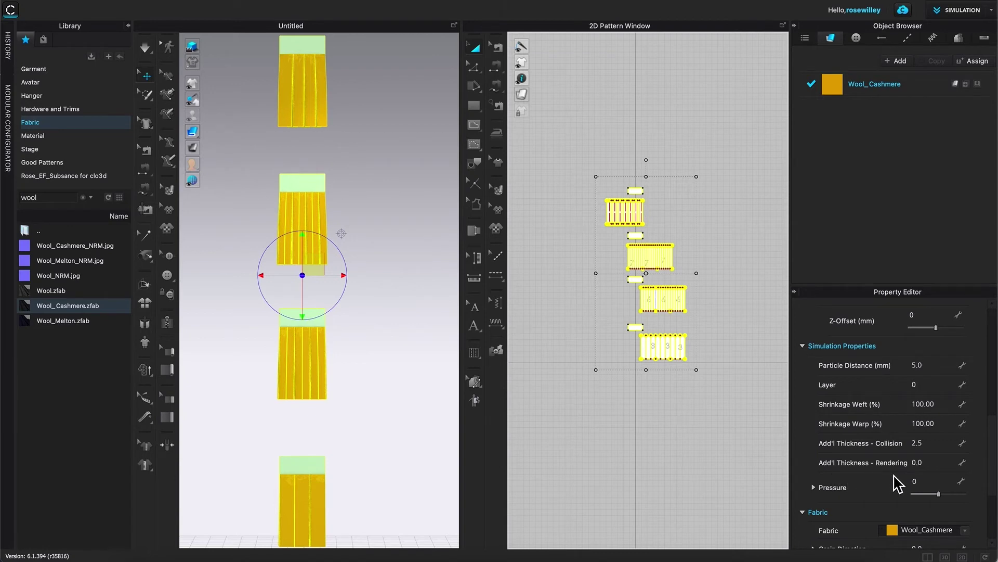
{"action": "left_click", "coordinate": [933, 462]}
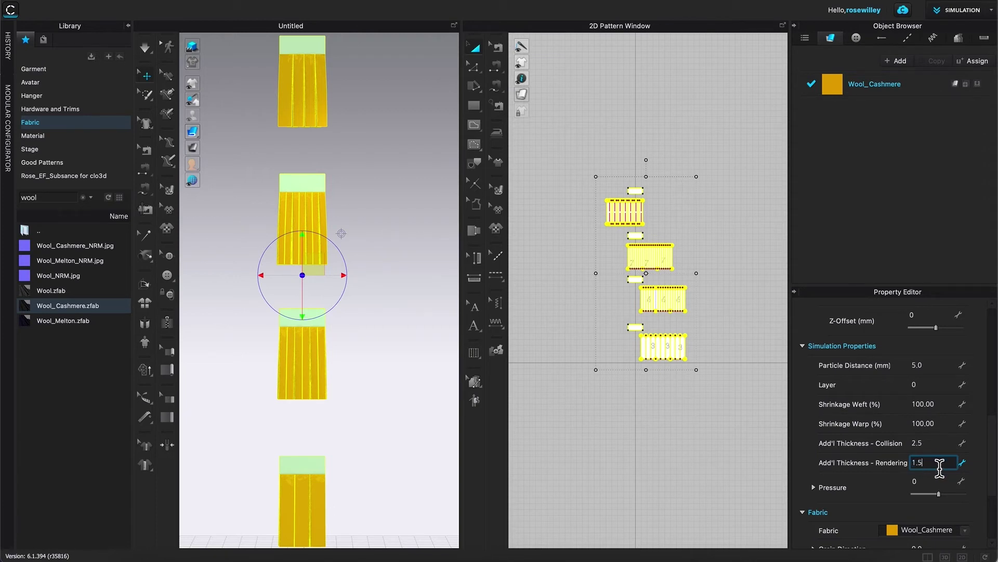
{"action": "key", "text": "Return"}
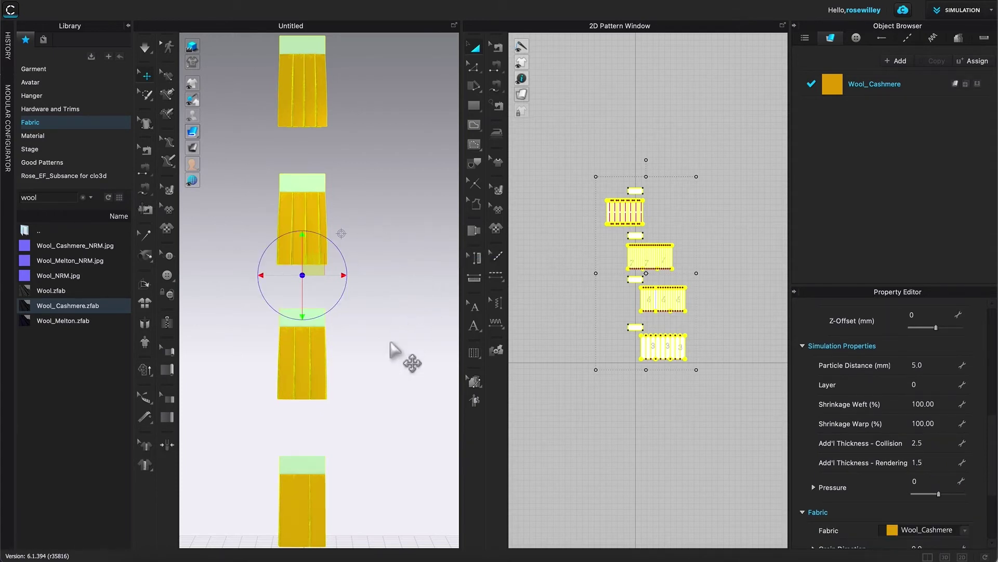
Step: Run the 3D simulation on the thickened samples, stop it and deselect all the pattern pieces
{"action": "scroll", "coordinate": [390, 421], "scroll_direction": "up", "scroll_amount": 3}
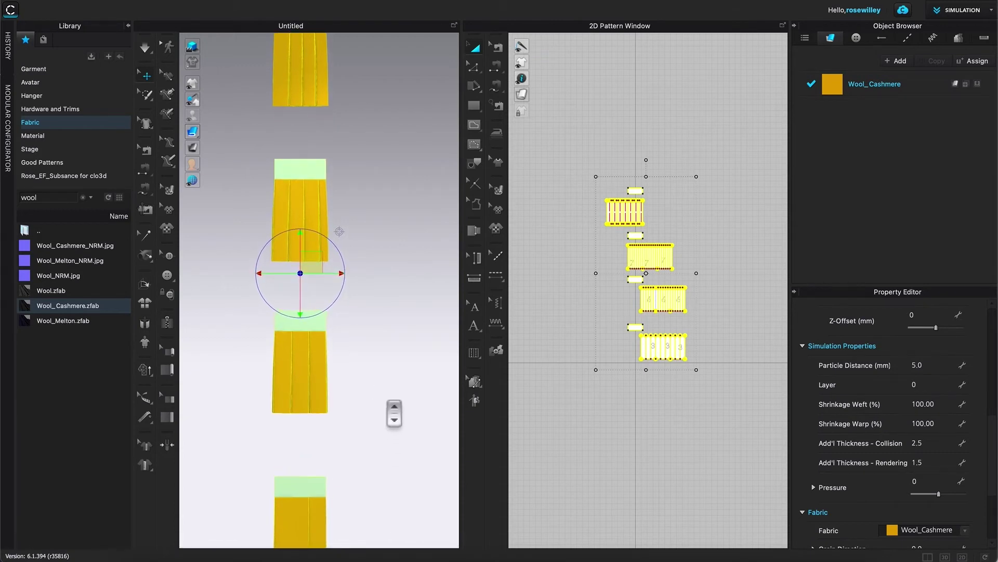
{"action": "scroll", "coordinate": [402, 367], "scroll_direction": "up", "scroll_amount": 2}
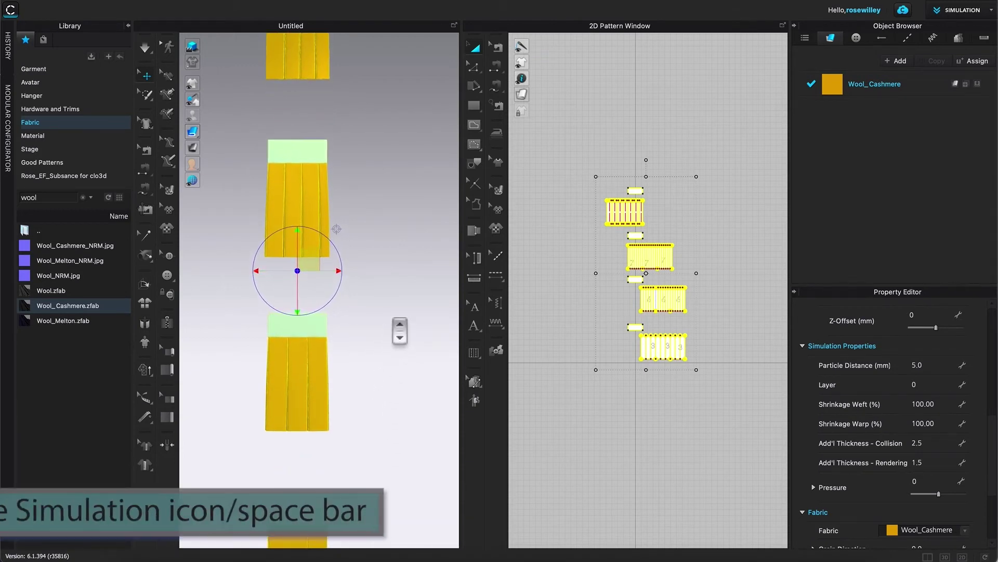
{"action": "key", "text": "space"}
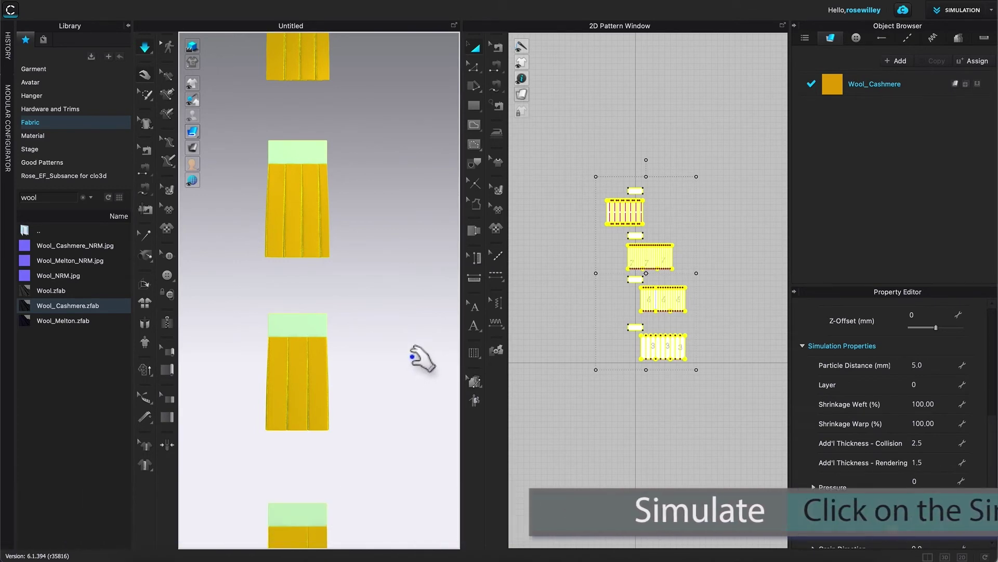
{"action": "key", "text": "space"}
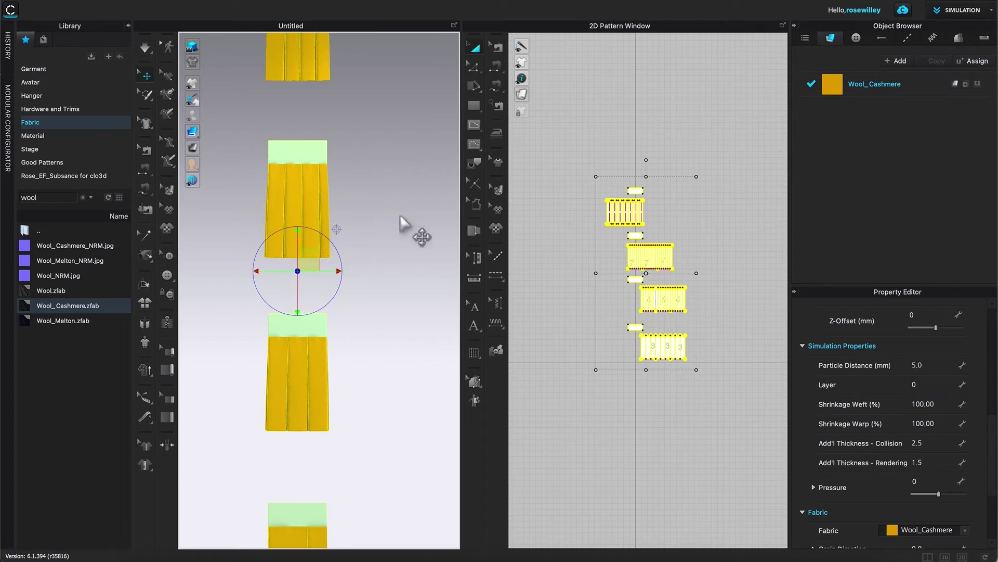
{"action": "left_click", "coordinate": [391, 230]}
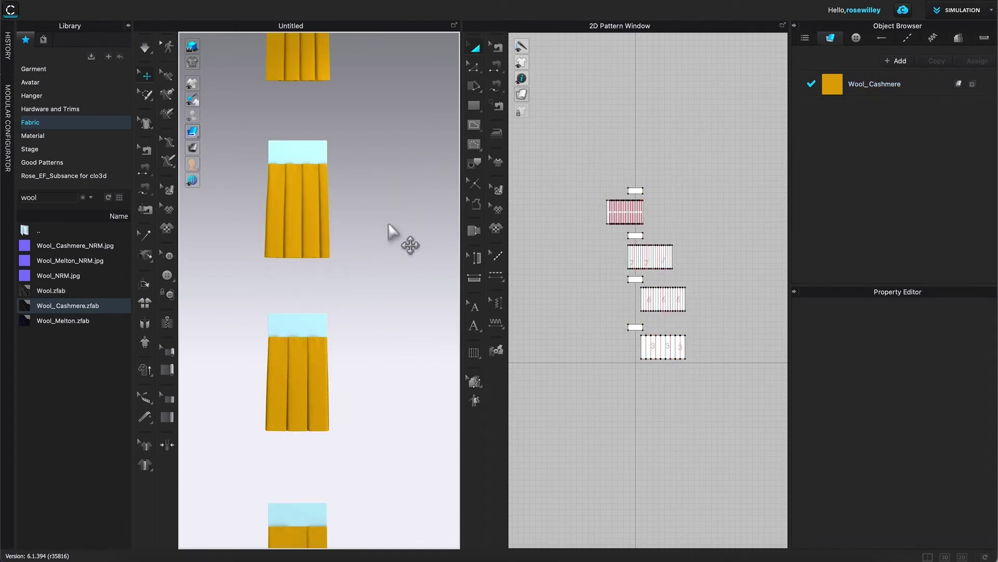
Step: Examine the thickened pleats up close from the front and at an angle, especially the uppermost sample's waistband seam
{"action": "middle_click_drag", "start_coordinate": [393, 449], "coordinate": [409, 368]}
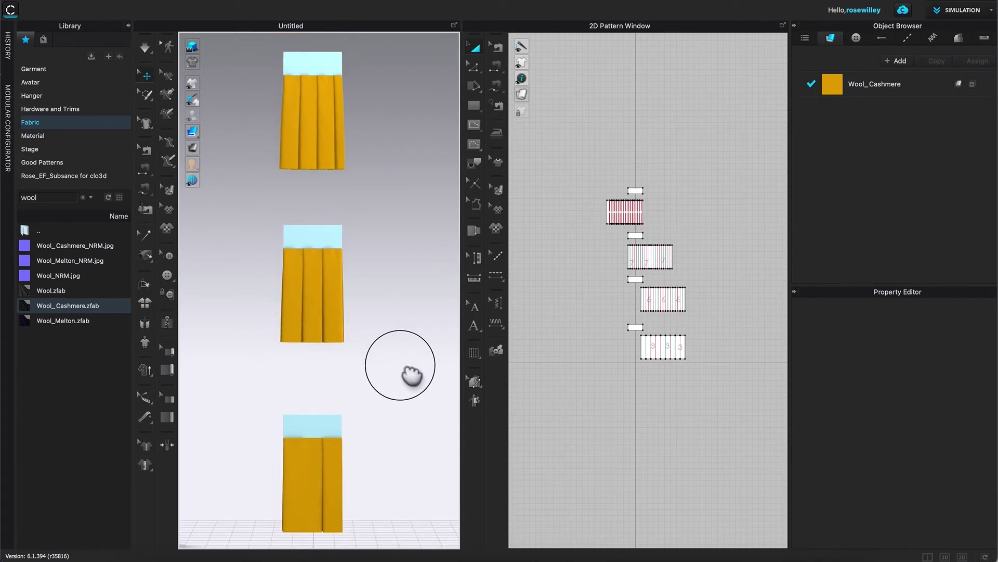
{"action": "scroll", "coordinate": [389, 179], "scroll_direction": "up", "scroll_amount": 3}
{"action": "left_click", "coordinate": [381, 184]}
{"action": "right_click_drag", "start_coordinate": [404, 245], "coordinate": [263, 323]}
{"action": "key", "text": "2"}
{"action": "middle_click_drag", "start_coordinate": [390, 104], "coordinate": [406, 310]}
{"action": "scroll", "coordinate": [416, 299], "scroll_direction": "up", "scroll_amount": 3}
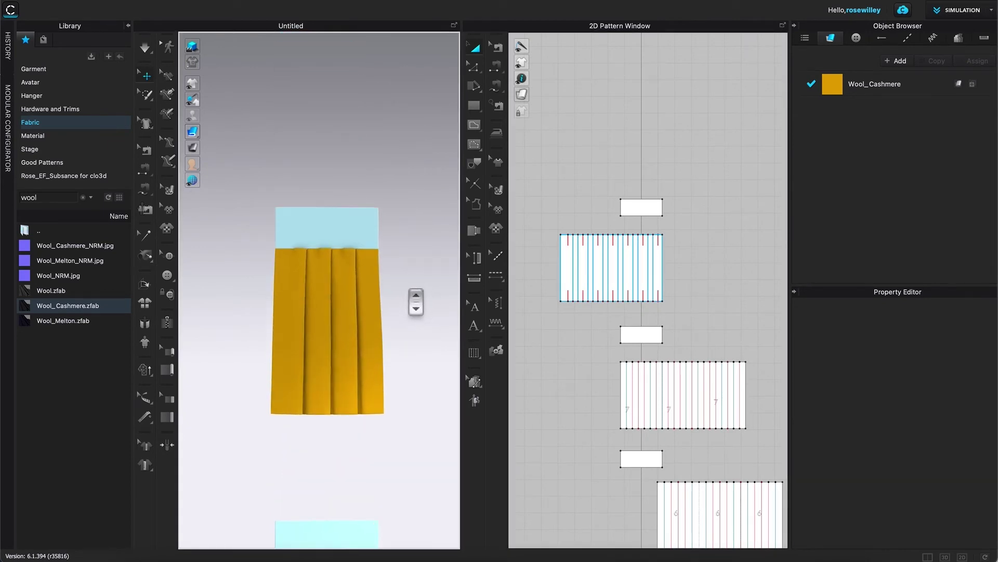
{"action": "scroll", "coordinate": [416, 299], "scroll_direction": "up", "scroll_amount": 4}
{"action": "middle_click_drag", "start_coordinate": [435, 312], "coordinate": [411, 314]}
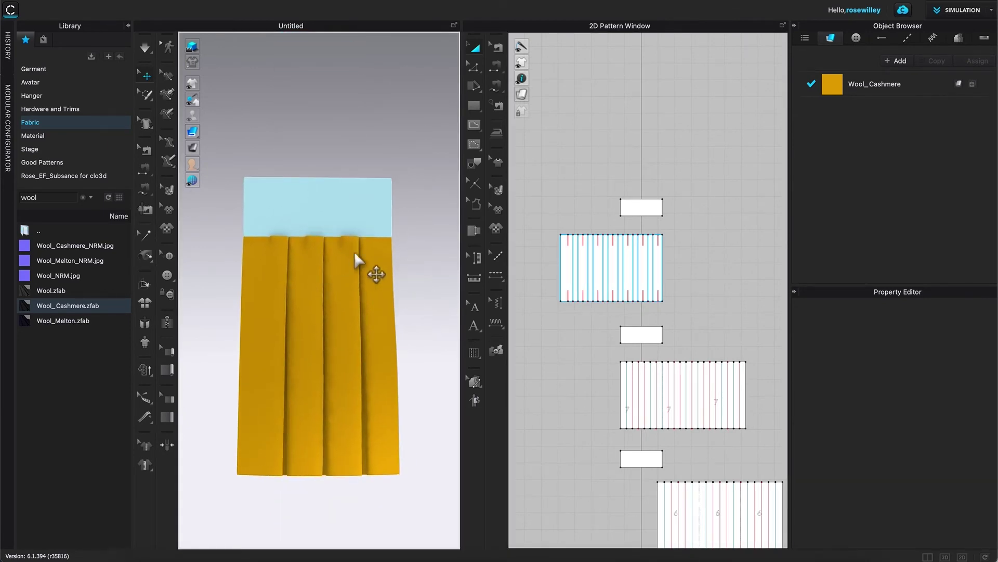
{"action": "scroll", "coordinate": [416, 273], "scroll_direction": "up", "scroll_amount": 4}
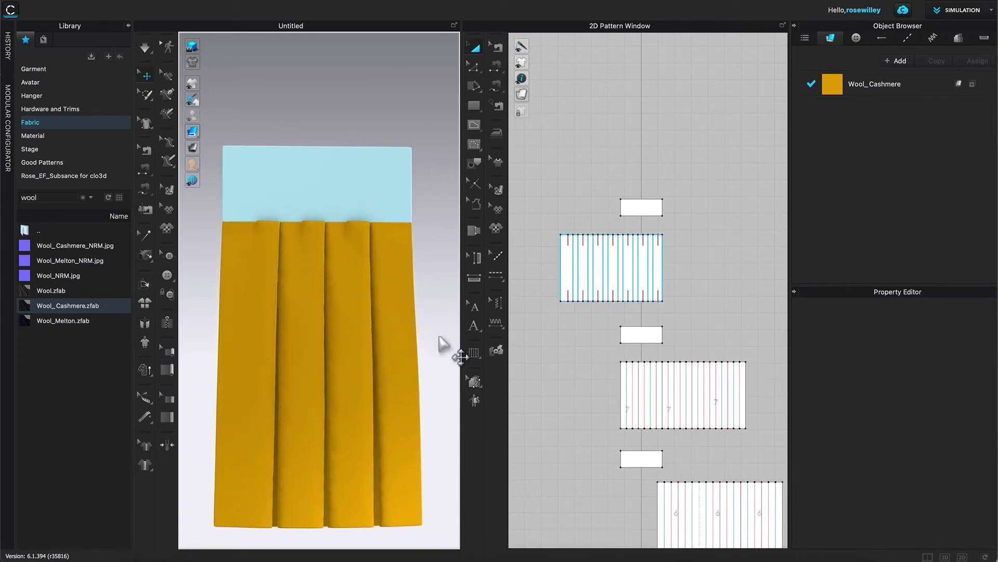
{"action": "scroll", "coordinate": [432, 218], "scroll_direction": "up", "scroll_amount": 2}
{"action": "middle_click_drag", "start_coordinate": [439, 226], "coordinate": [448, 281]}
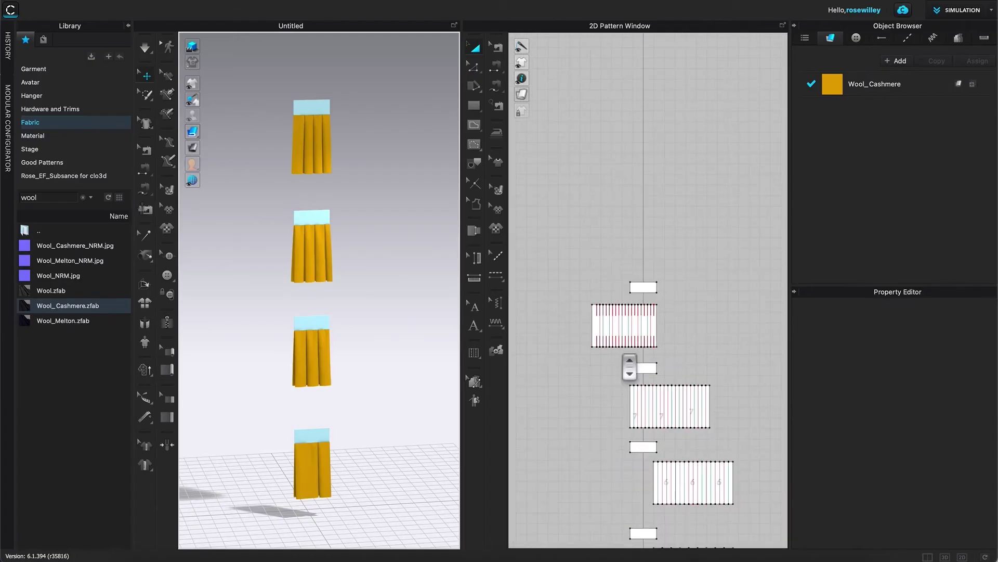
{"action": "middle_click_drag", "start_coordinate": [603, 379], "coordinate": [601, 313]}
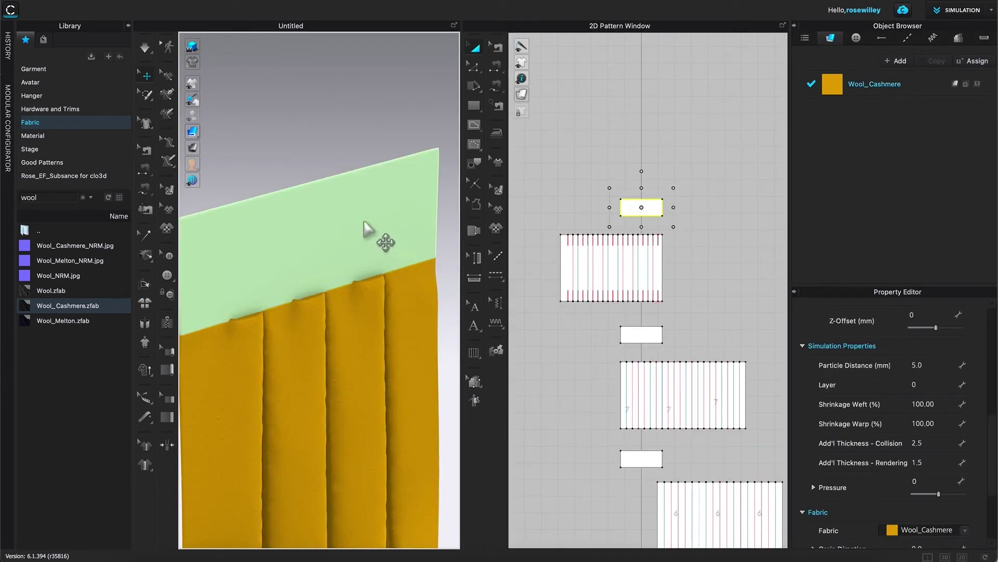
{"action": "right_click", "coordinate": [365, 219]}
{"action": "right_click_drag", "start_coordinate": [368, 222], "coordinate": [372, 214]}
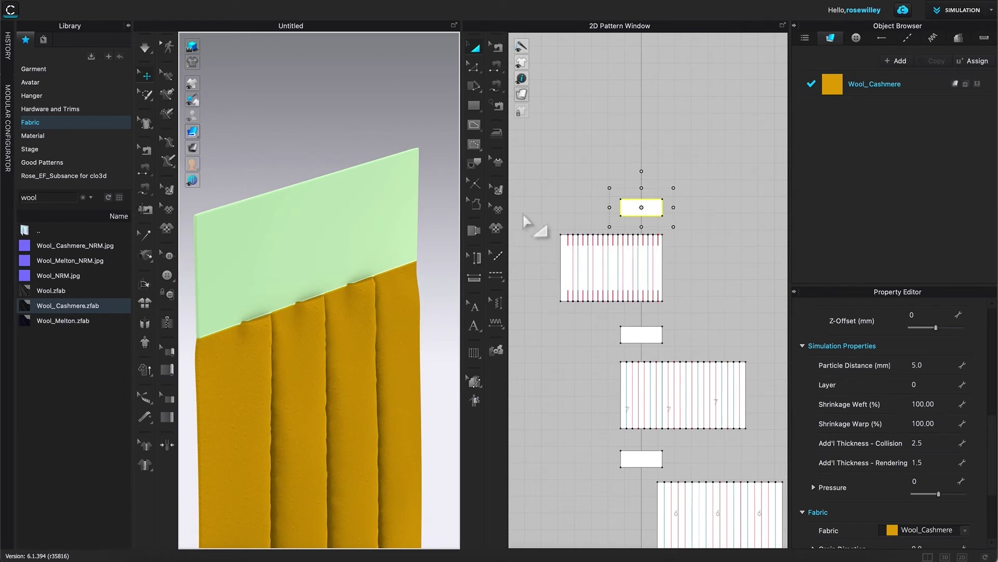
Step: With Edit Sewing, select the seams joining the uppermost waistband to its pleated panel and set their sewing line type to Turned
{"action": "left_click", "coordinate": [497, 48]}
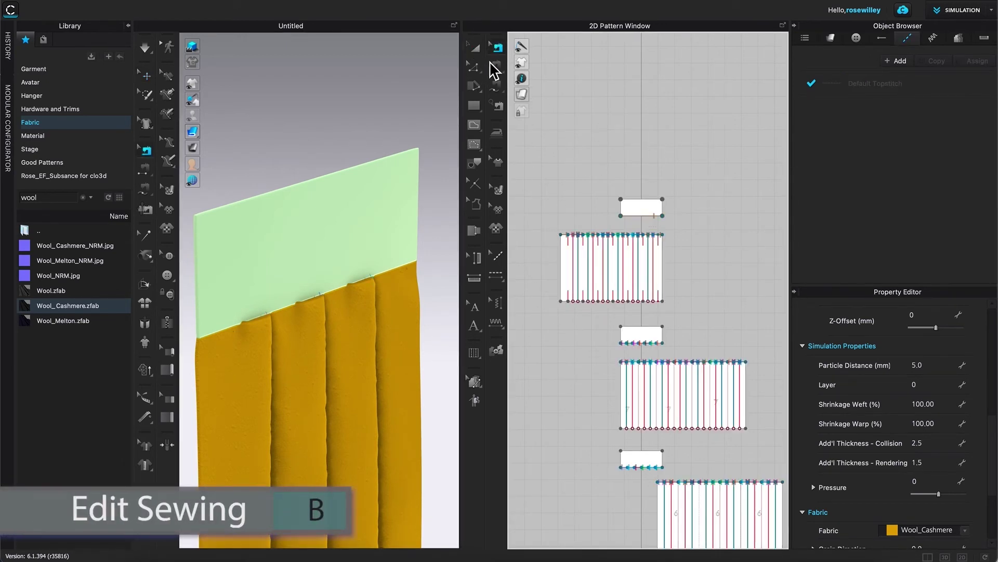
{"action": "key", "text": "ctrl+plus"}
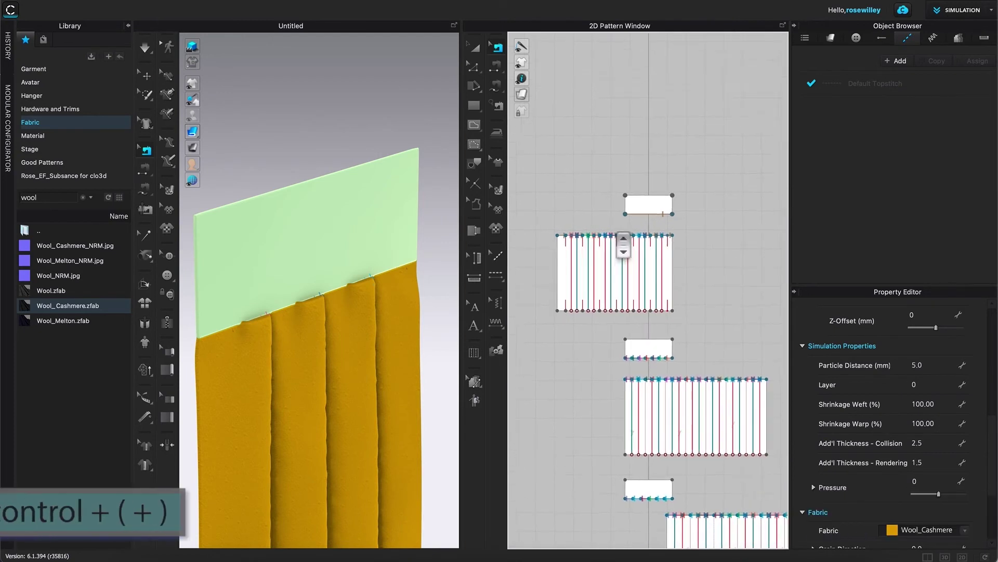
{"action": "key", "text": "ctrl+plus"}
{"action": "key", "text": "ctrl+plus"}
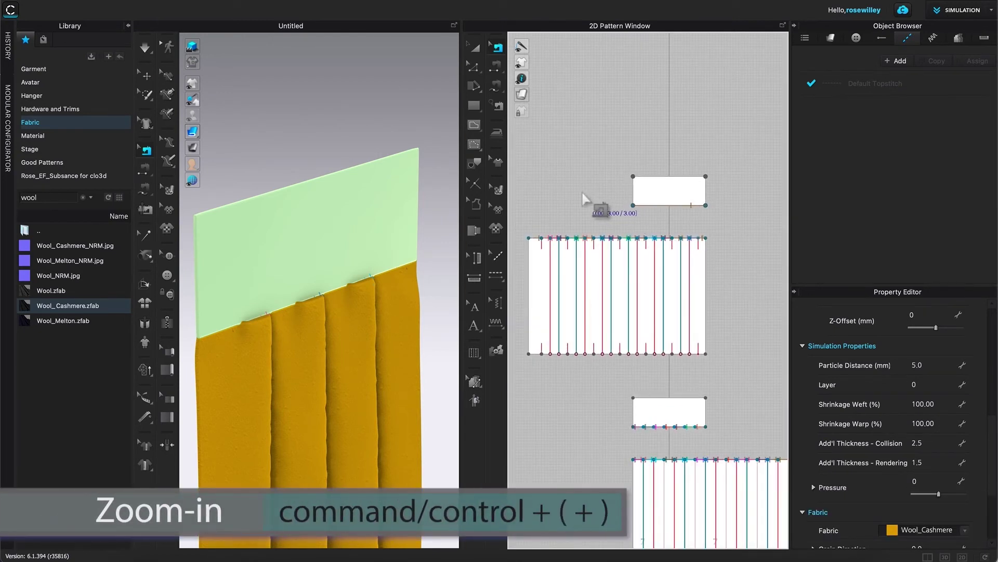
{"action": "left_click", "coordinate": [669, 205]}
{"action": "left_click", "coordinate": [705, 238]}
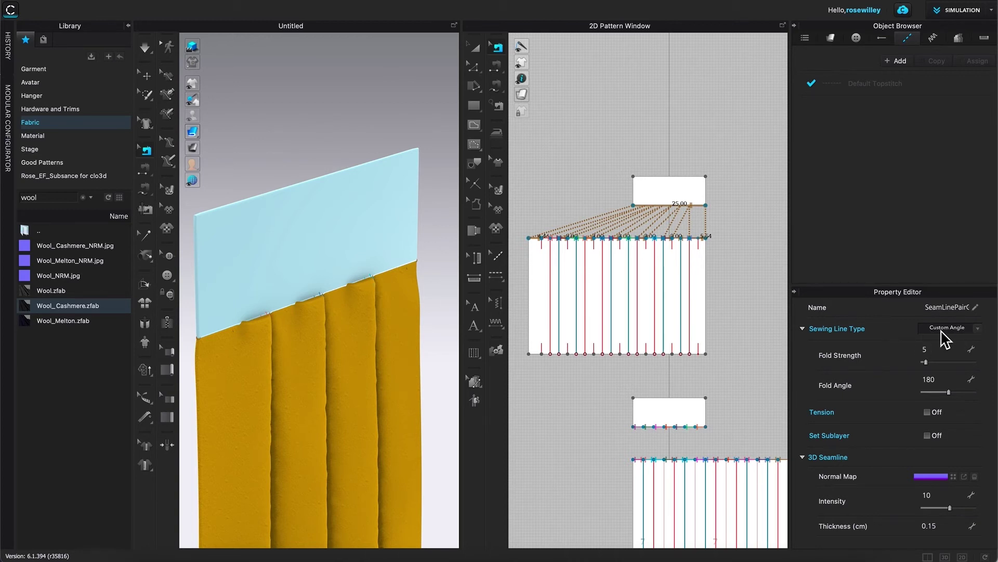
{"action": "left_click", "coordinate": [978, 328]}
{"action": "left_click", "coordinate": [961, 319]}
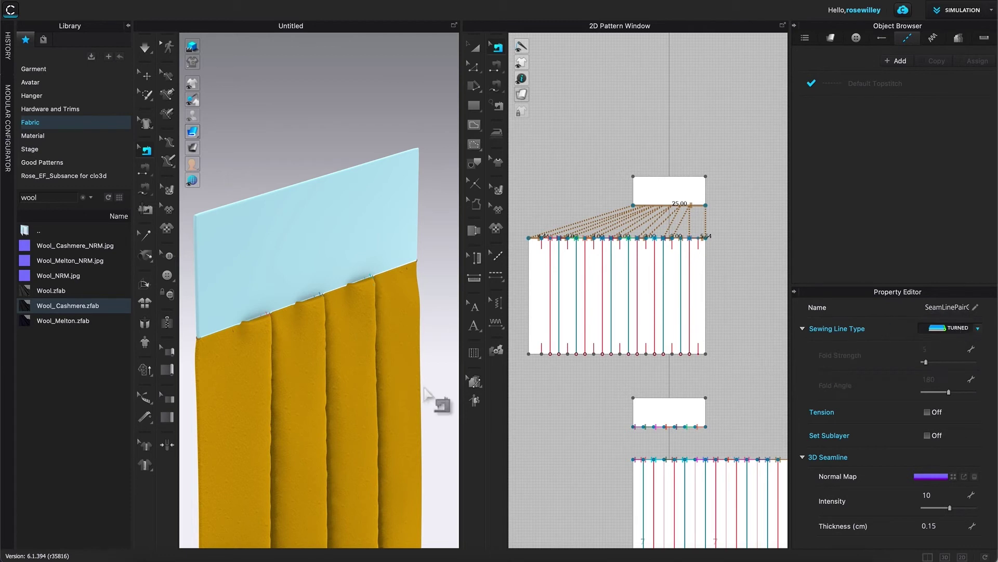
{"action": "left_click_drag", "start_coordinate": [399, 289], "coordinate": [427, 287]}
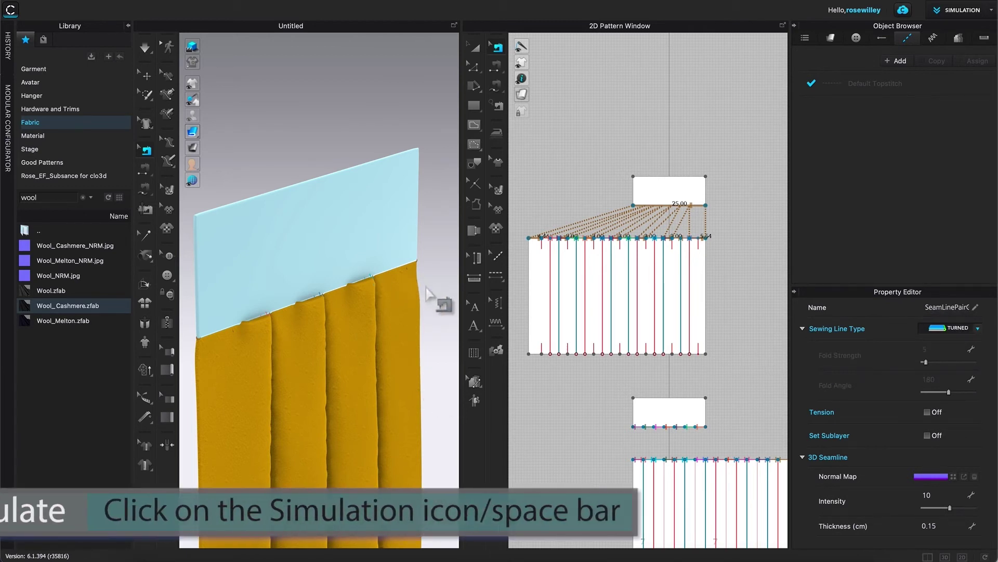
Step: Run the 3D simulation on the uppermost sample with its turned waistband seam and stop it
{"action": "key", "text": "space"}
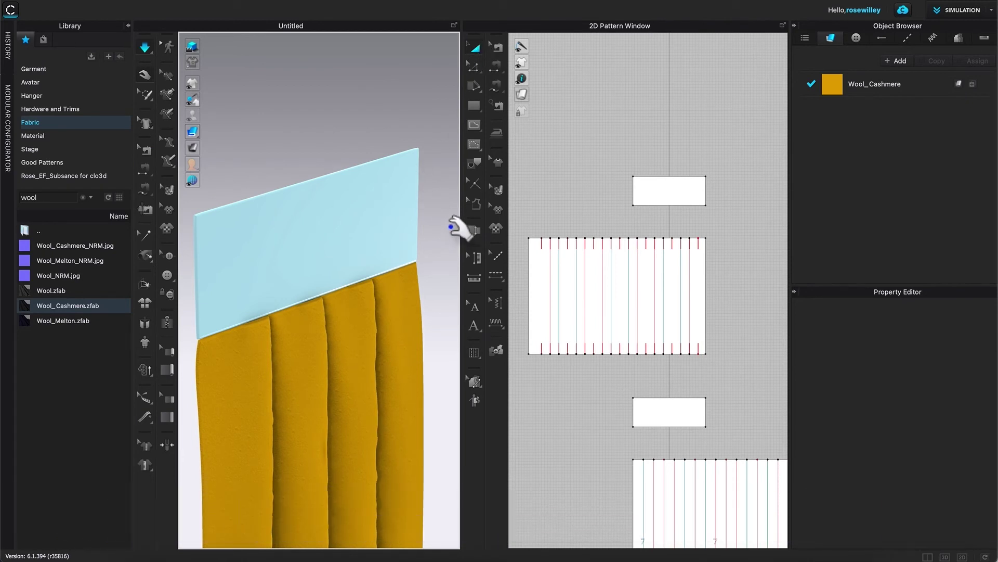
{"action": "key", "text": "1"}
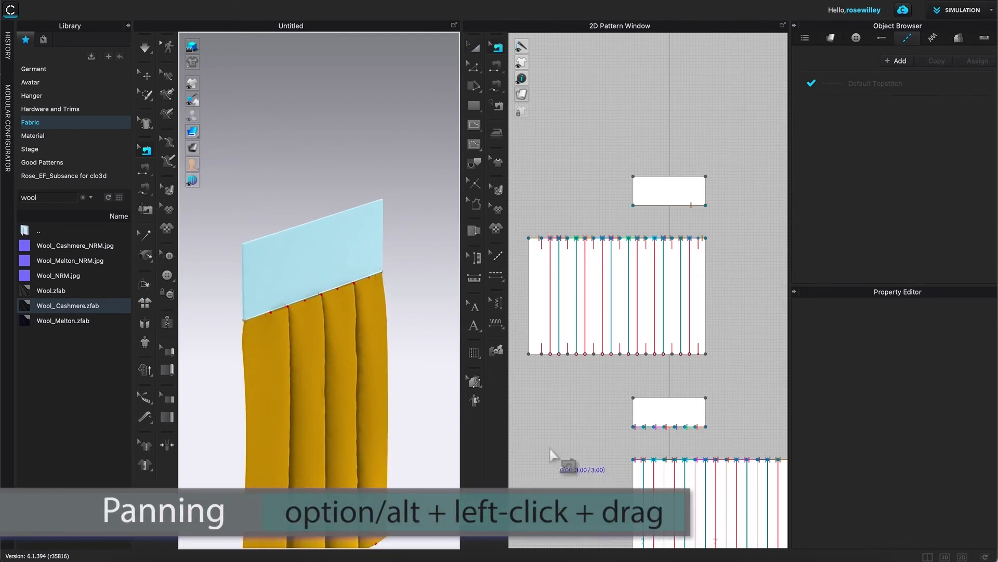
Step: With Transform Pattern, select the whole uppermost pleated panel and apply Strengthen to it
{"action": "left_click_drag", "start_coordinate": [556, 454], "coordinate": [479, 57], "text": "alt"}
{"action": "left_click", "coordinate": [475, 50]}
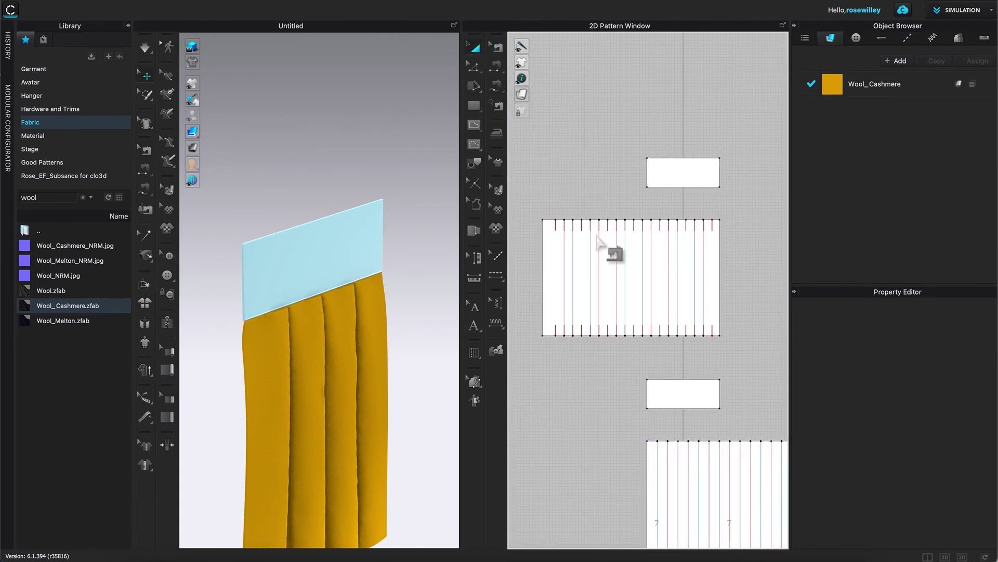
{"action": "left_click_drag", "start_coordinate": [530, 198], "coordinate": [768, 331]}
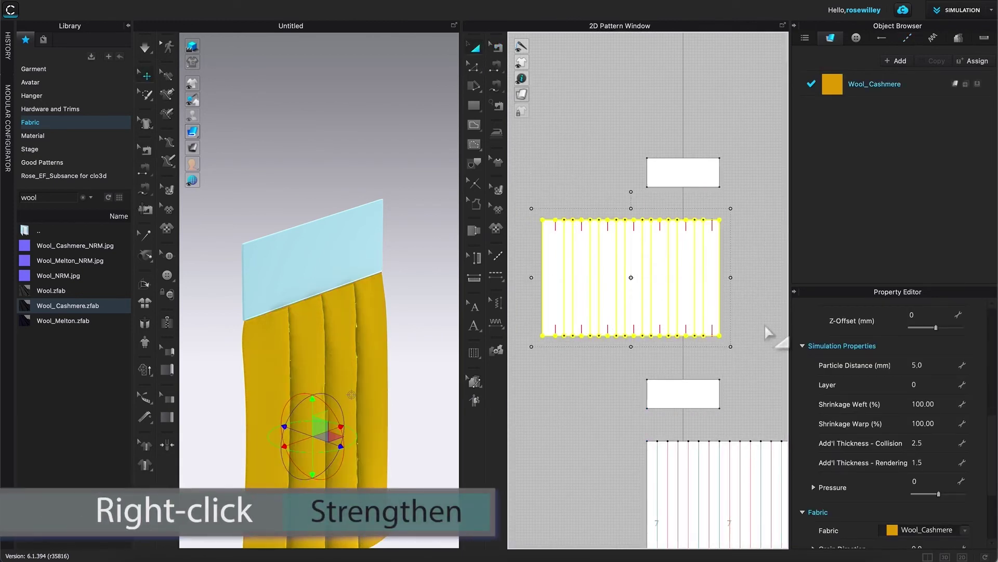
{"action": "right_click", "coordinate": [694, 266]}
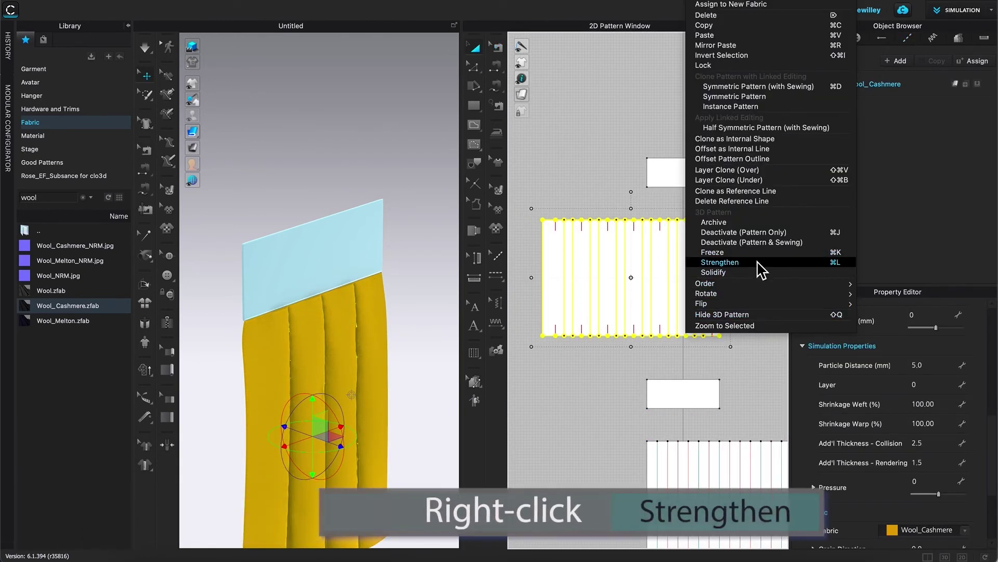
{"action": "left_click", "coordinate": [758, 262]}
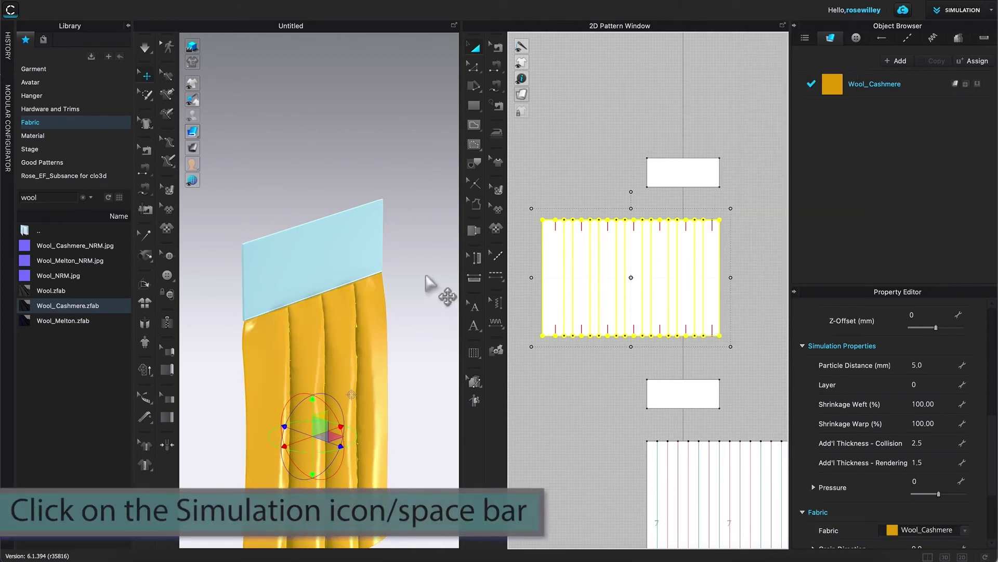
Step: Run the 3D simulation on the strengthened panel, stop it and view the pleats from the front
{"action": "key", "text": "space"}
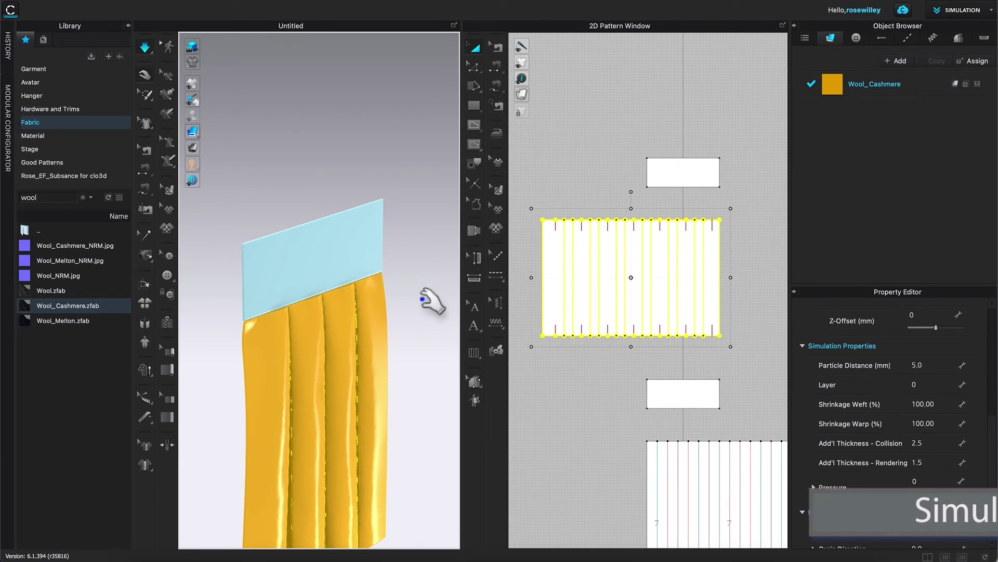
{"action": "key", "text": "space"}
{"action": "right_click_drag", "start_coordinate": [422, 311], "coordinate": [359, 321]}
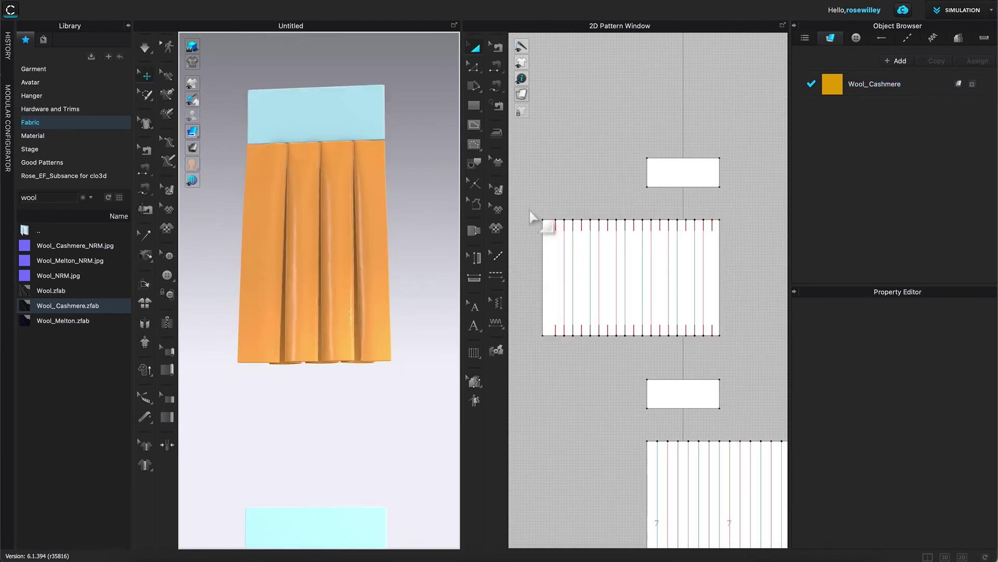
Step: Reselect the uppermost pleated panel, unstrengthen it and run the 3D simulation again
{"action": "left_click_drag", "start_coordinate": [535, 213], "coordinate": [739, 365]}
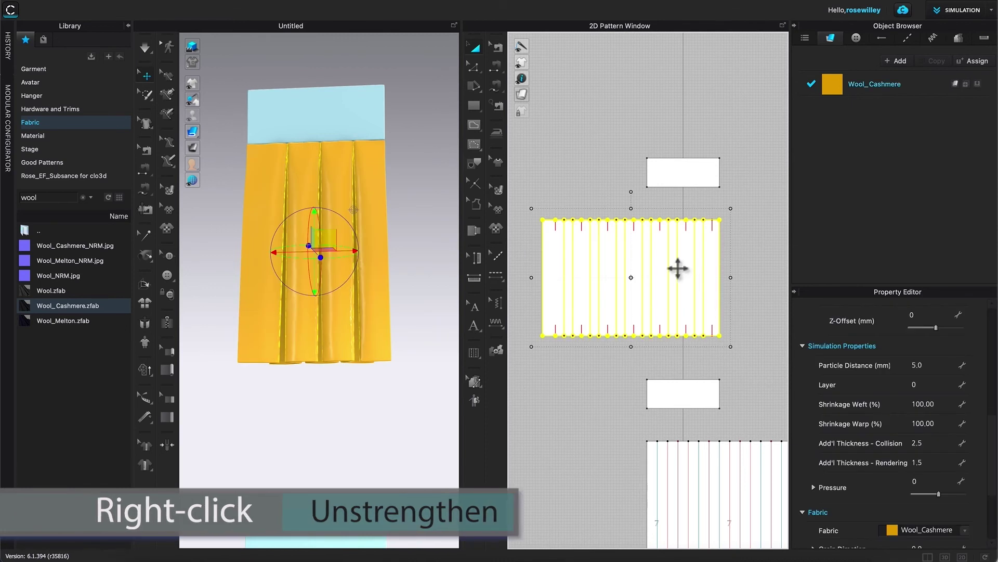
{"action": "right_click", "coordinate": [670, 260]}
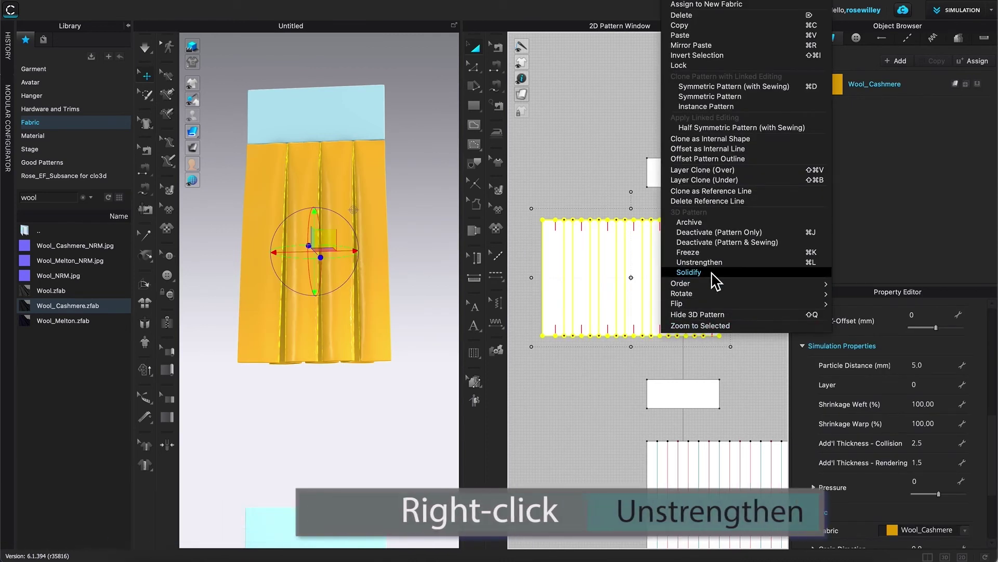
{"action": "left_click", "coordinate": [717, 263]}
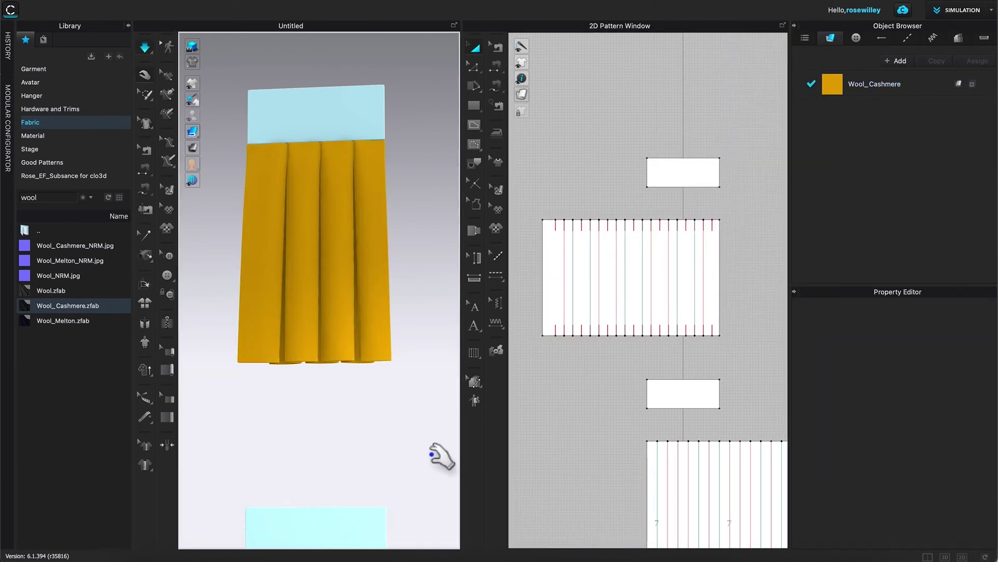
{"action": "right_click_drag", "start_coordinate": [311, 447], "coordinate": [352, 457]}
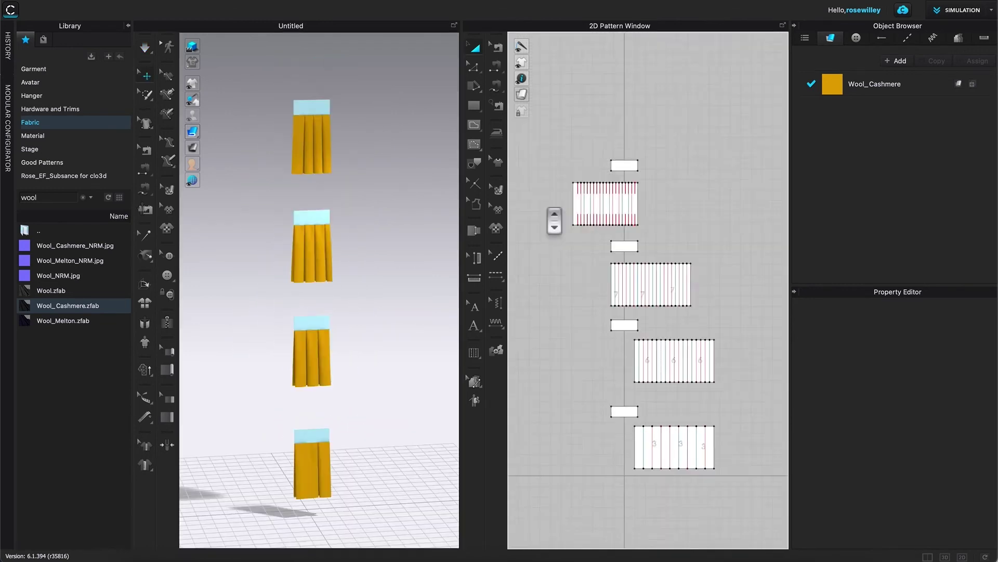
Step: With Edit Sewing, select the second sample's waistband-to-pleat seams and set their sewing line type to Turned
{"action": "key", "text": "b"}
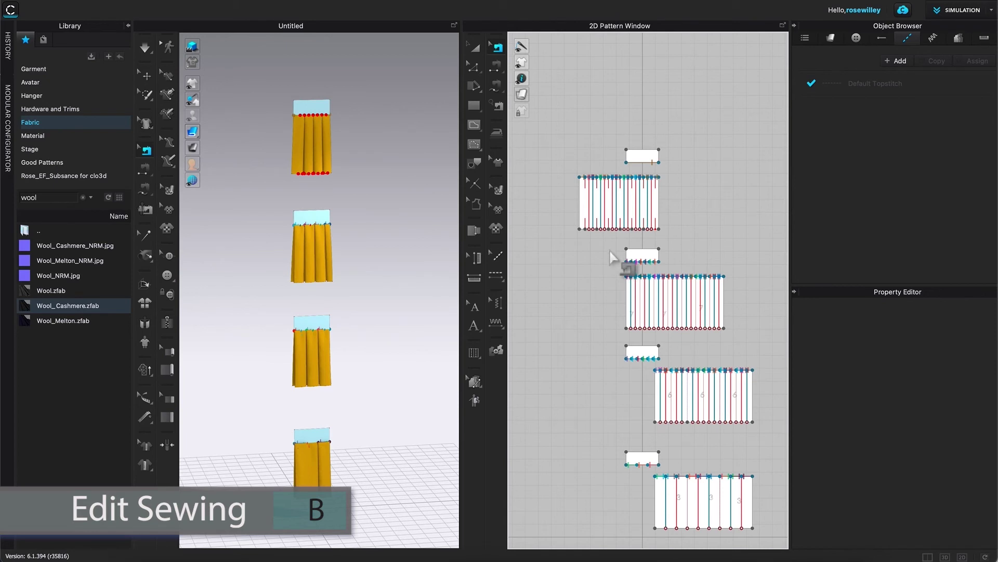
{"action": "left_click_drag", "start_coordinate": [611, 263], "coordinate": [692, 286]}
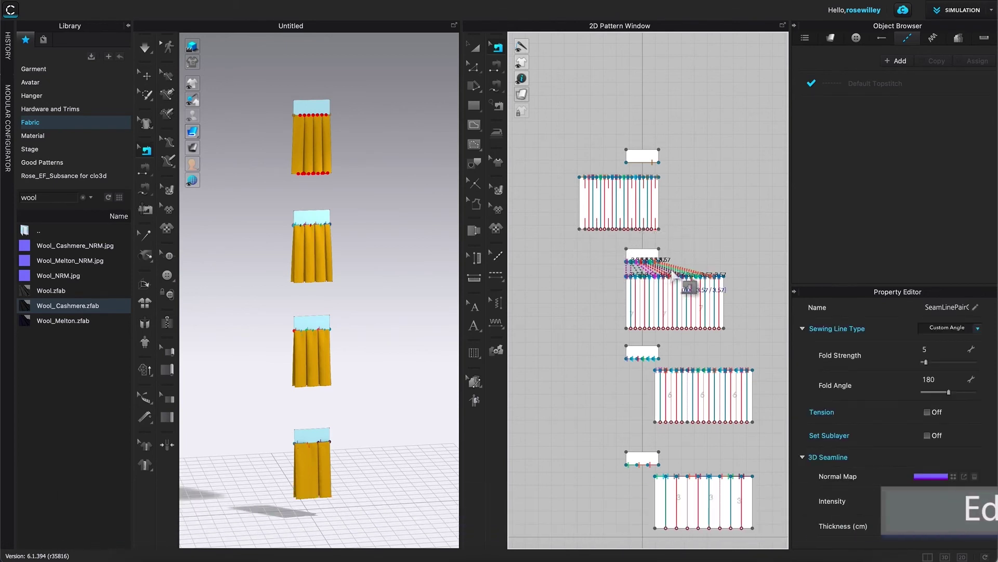
{"action": "left_click", "coordinate": [978, 328]}
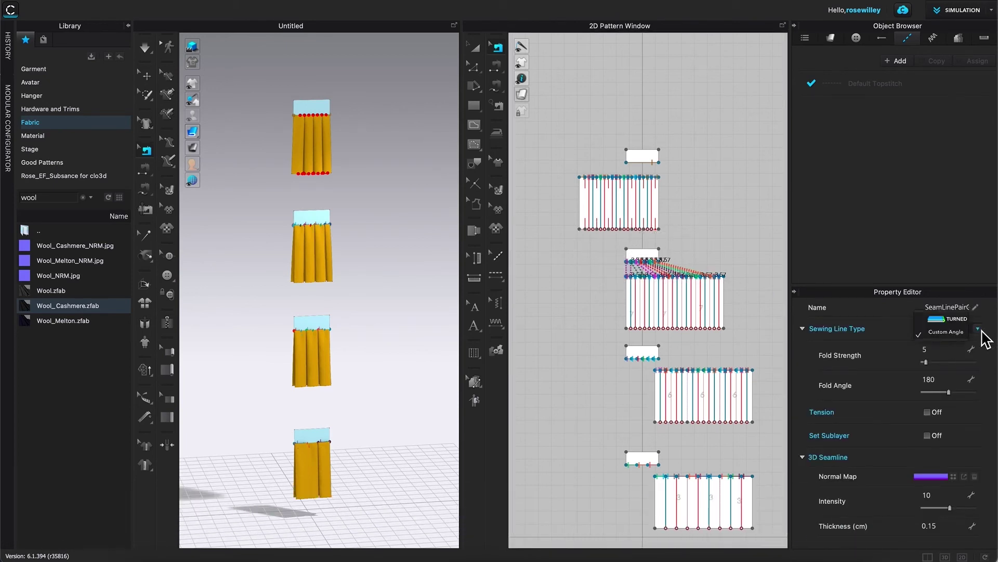
Step: Select the uppermost sample's waistband seams and check that their sewing line type is Turned
{"action": "left_click_drag", "start_coordinate": [606, 151], "coordinate": [695, 182]}
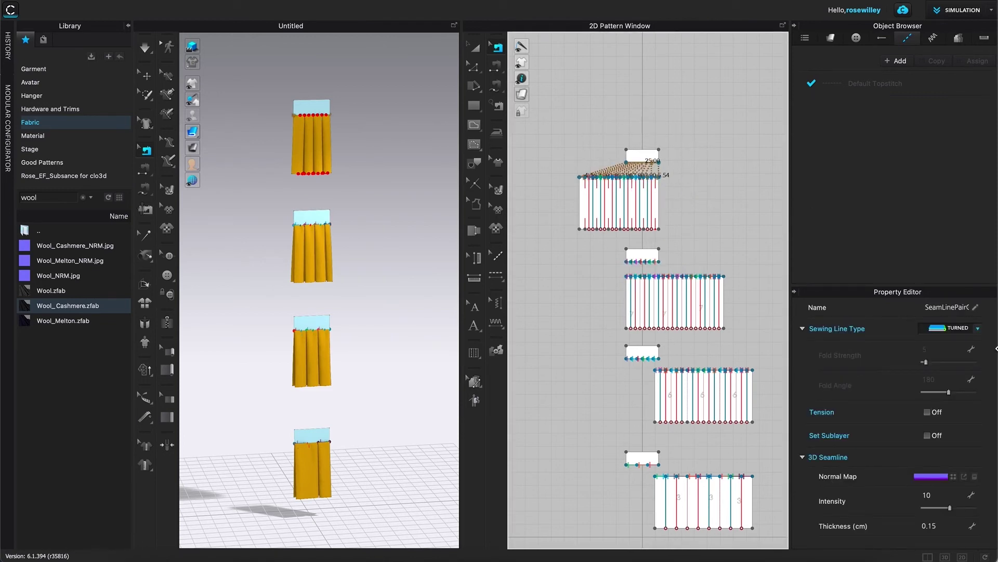
{"action": "left_click", "coordinate": [978, 329]}
{"action": "left_click", "coordinate": [959, 332]}
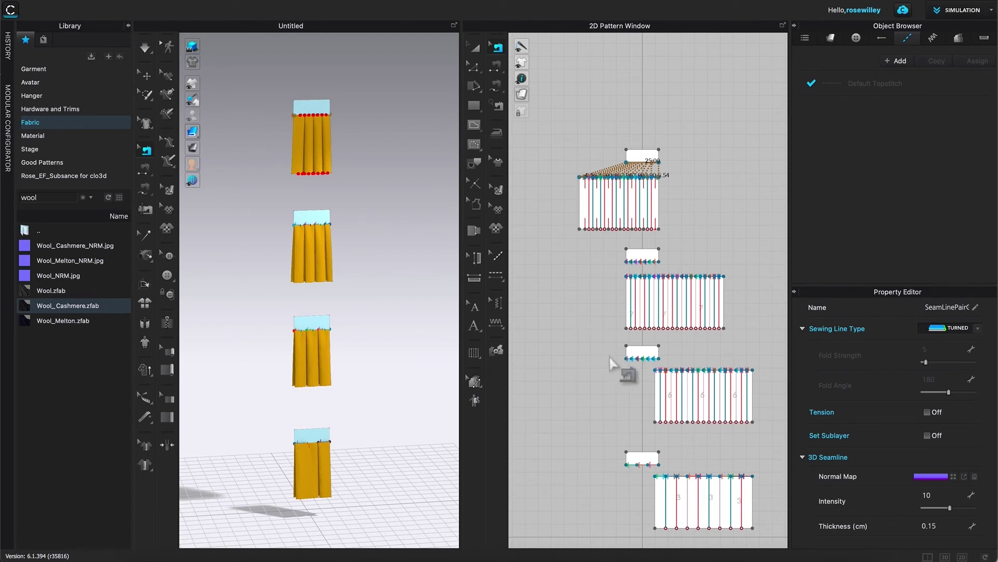
Step: Set the sewing line type of the waistband seams on the third and the lowest samples to Turned
{"action": "left_click", "coordinate": [645, 358]}
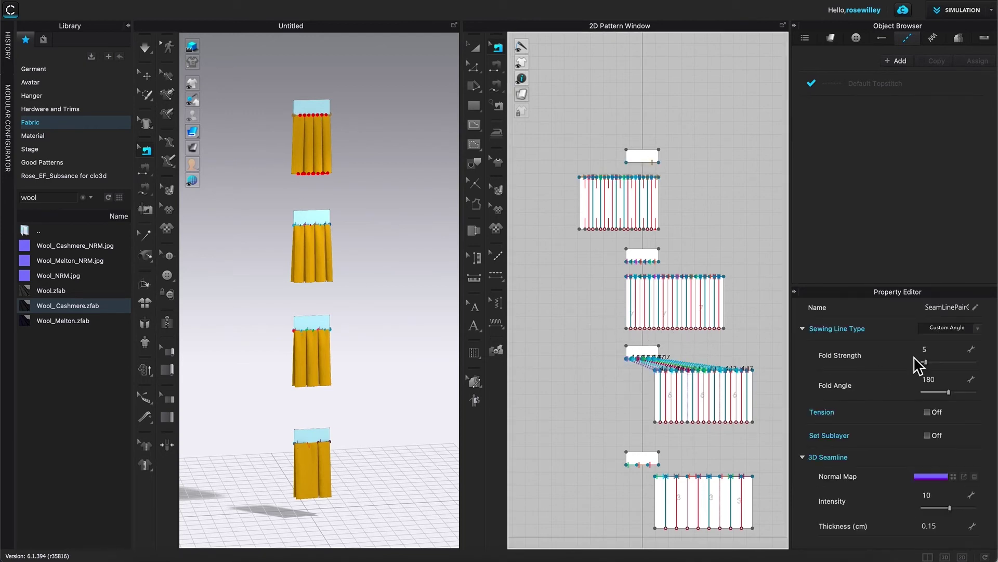
{"action": "left_click", "coordinate": [980, 331]}
{"action": "left_click", "coordinate": [956, 319]}
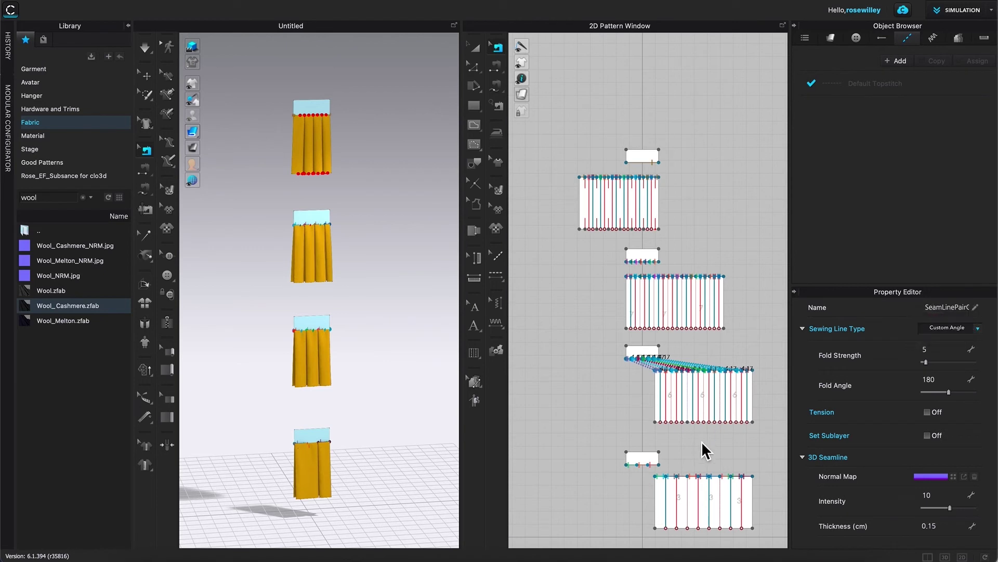
{"action": "left_click", "coordinate": [601, 457]}
{"action": "left_click", "coordinate": [680, 478]}
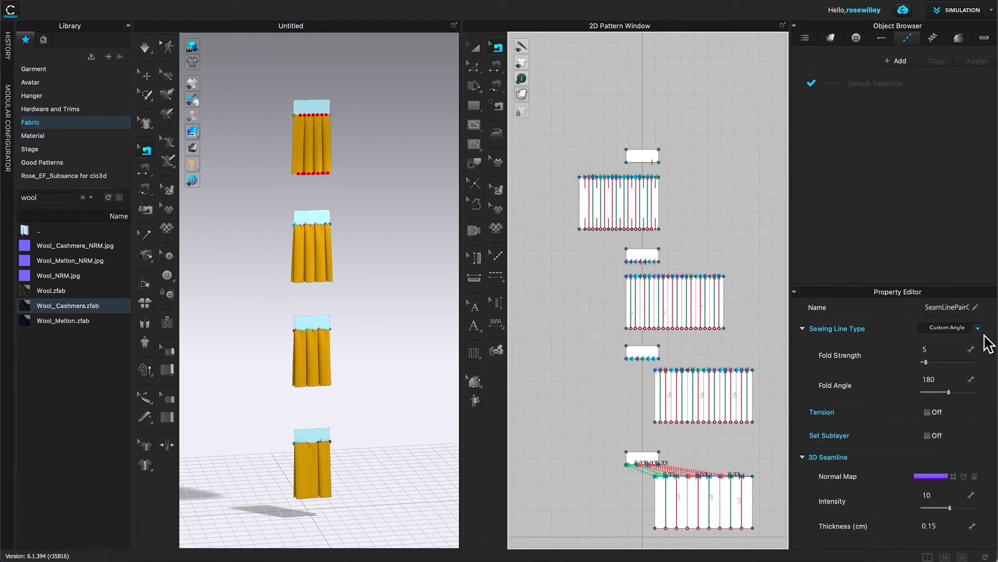
{"action": "left_click", "coordinate": [979, 331]}
{"action": "left_click", "coordinate": [962, 319]}
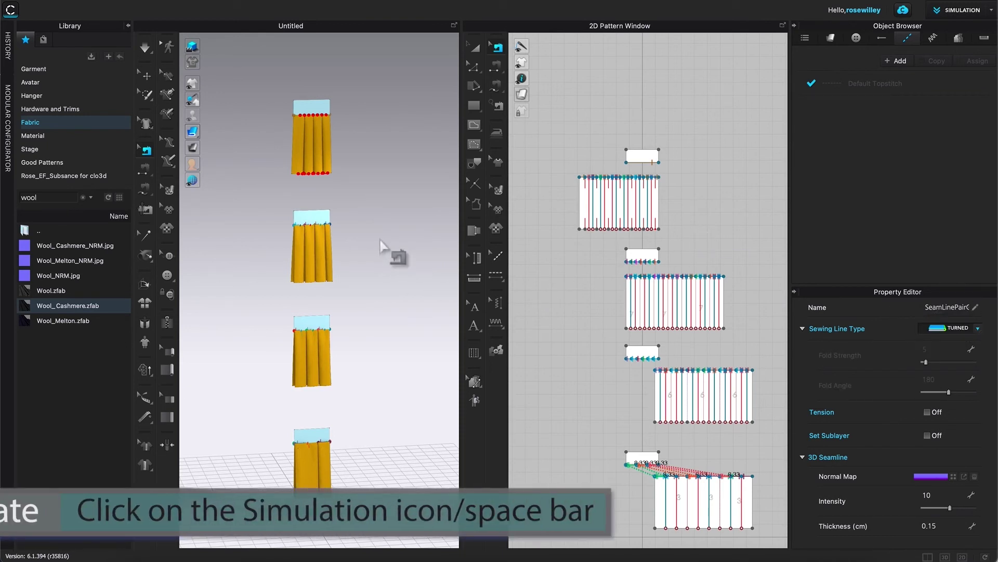
Step: Run the 3D simulation on all four samples with their turned waistband seams and stop it
{"action": "key", "text": "space"}
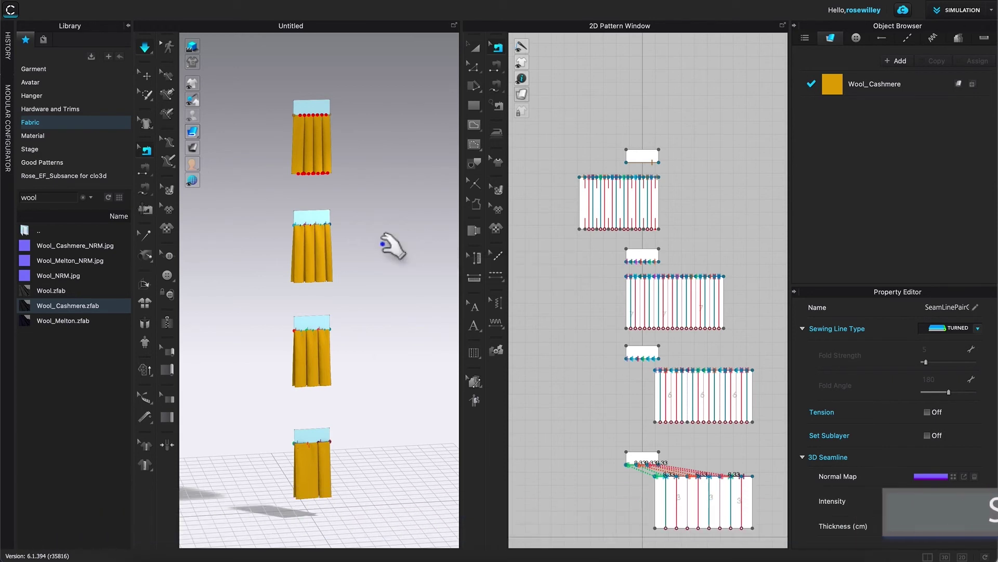
{"action": "left_click", "coordinate": [393, 248]}
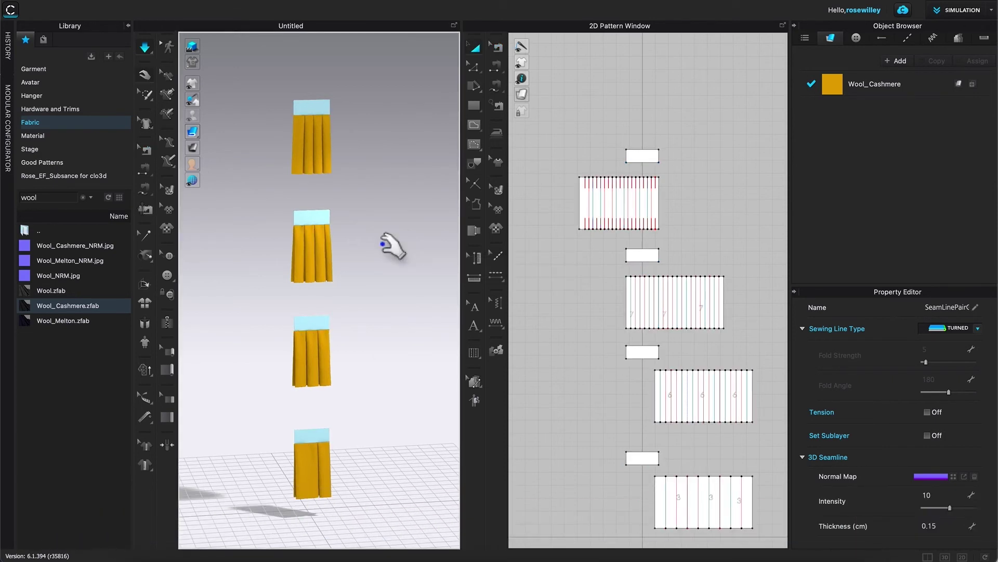
{"action": "scroll", "coordinate": [390, 249], "scroll_direction": "down", "scroll_amount": 2}
{"action": "scroll", "coordinate": [388, 252], "scroll_direction": "up", "scroll_amount": 3}
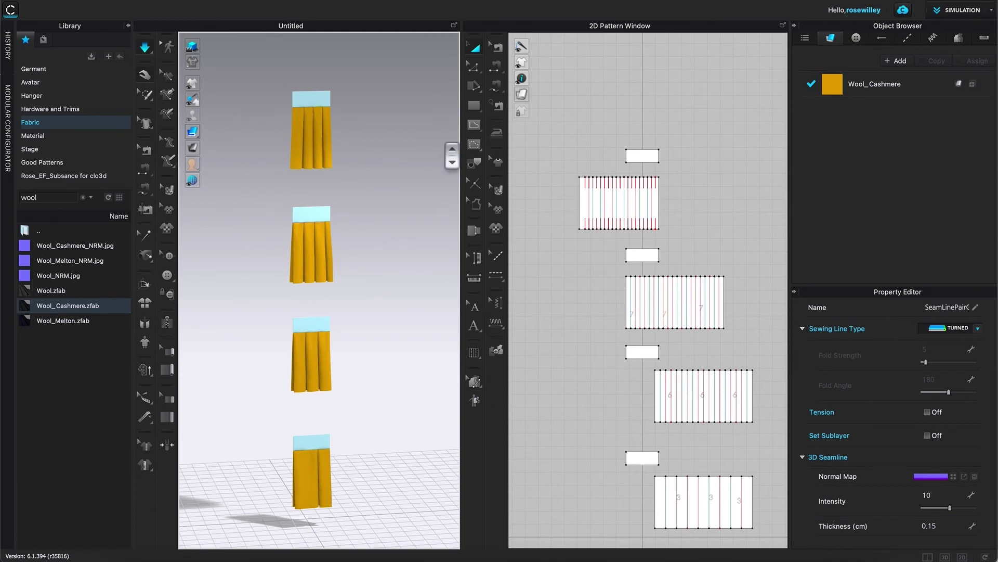
{"action": "key", "text": "b"}
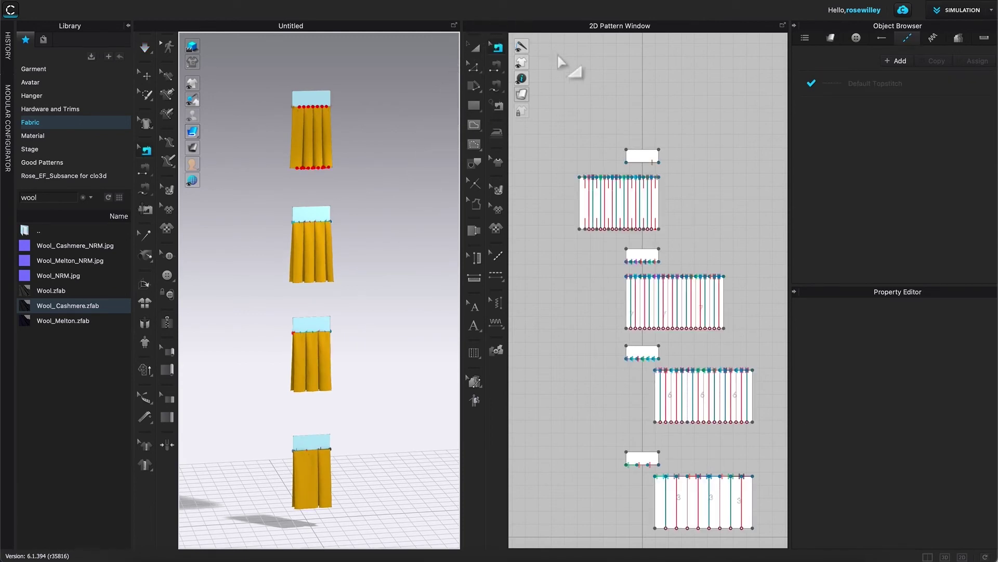
Step: With Transform Pattern, select all four waistbands, unfreeze them and clear the selection
{"action": "key", "text": "a"}
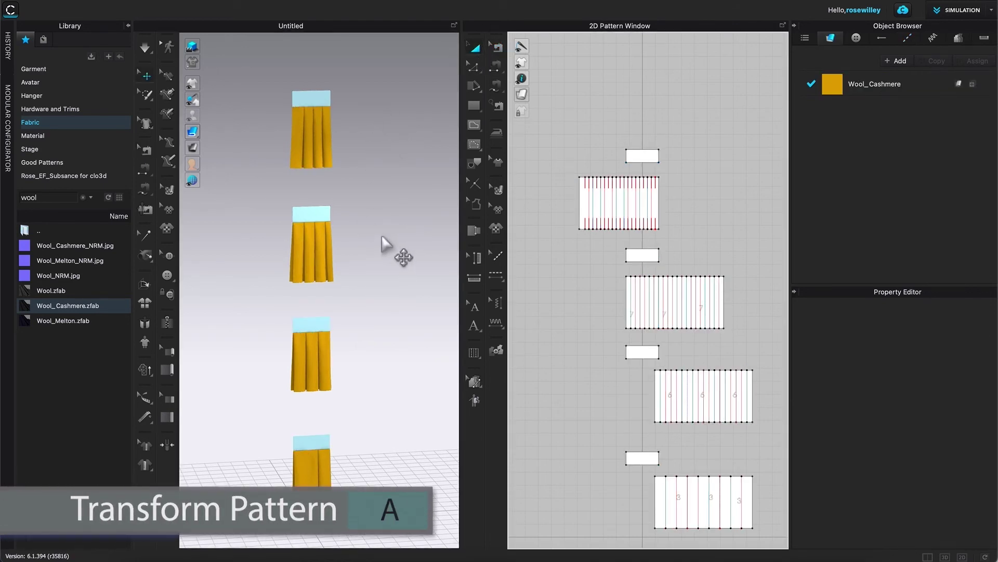
{"action": "scroll", "coordinate": [390, 291], "scroll_direction": "down", "scroll_amount": 3}
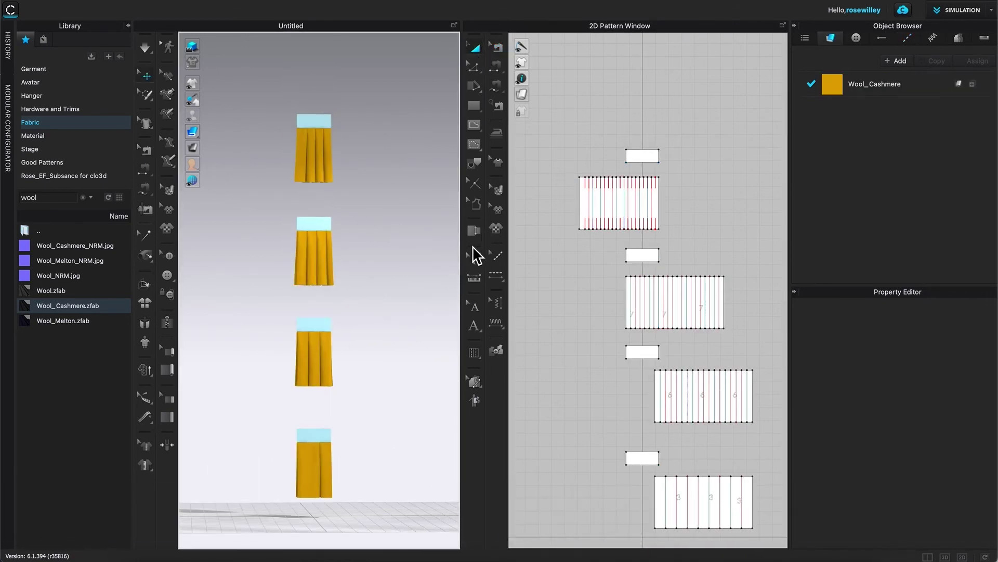
{"action": "scroll", "coordinate": [633, 78], "scroll_direction": "down", "scroll_amount": 2}
{"action": "left_click_drag", "start_coordinate": [606, 85], "coordinate": [672, 130]}
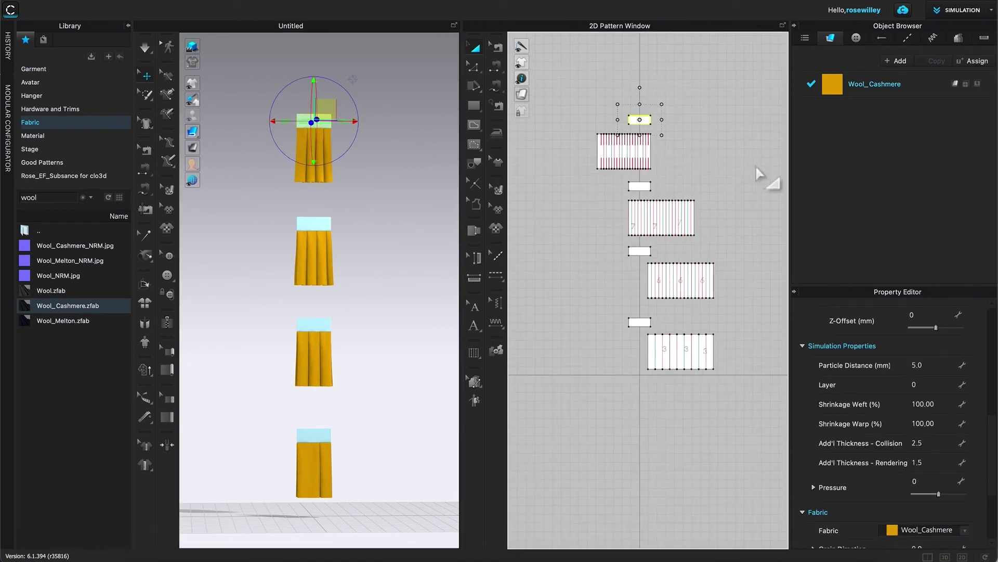
{"action": "left_click", "coordinate": [649, 187], "text": "shift"}
{"action": "left_click", "coordinate": [644, 251], "text": "shift"}
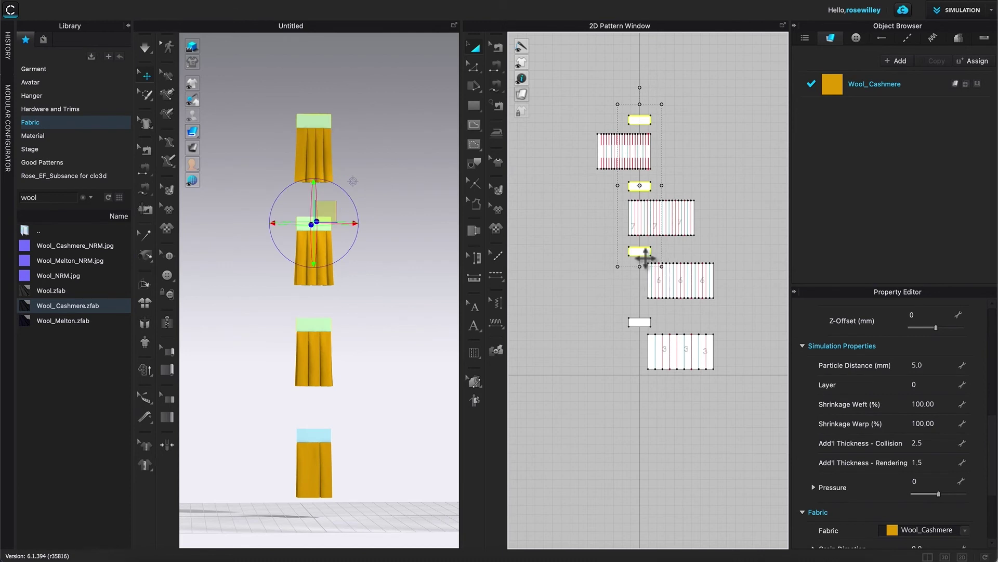
{"action": "left_click", "coordinate": [643, 322], "text": "shift"}
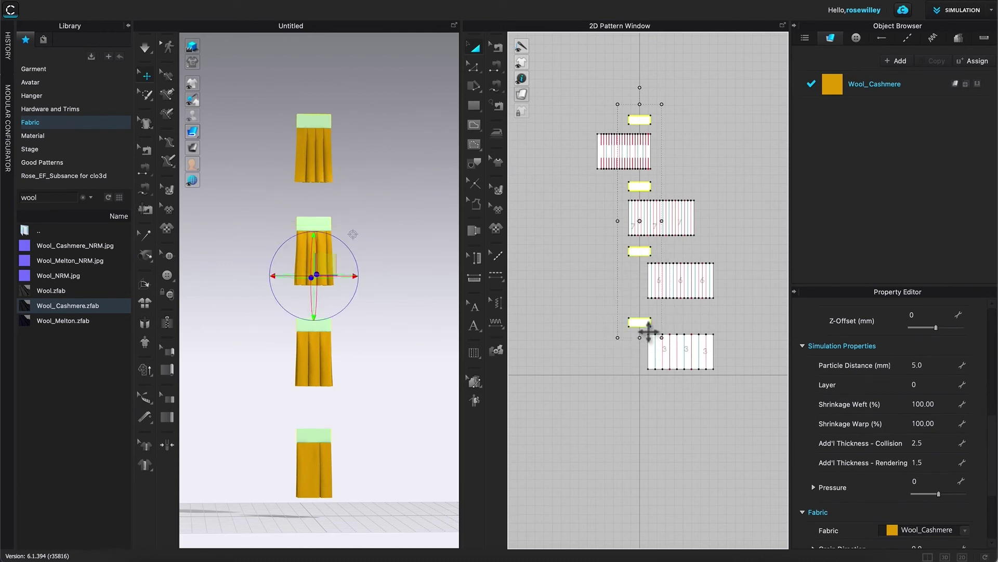
{"action": "right_click", "coordinate": [646, 124]}
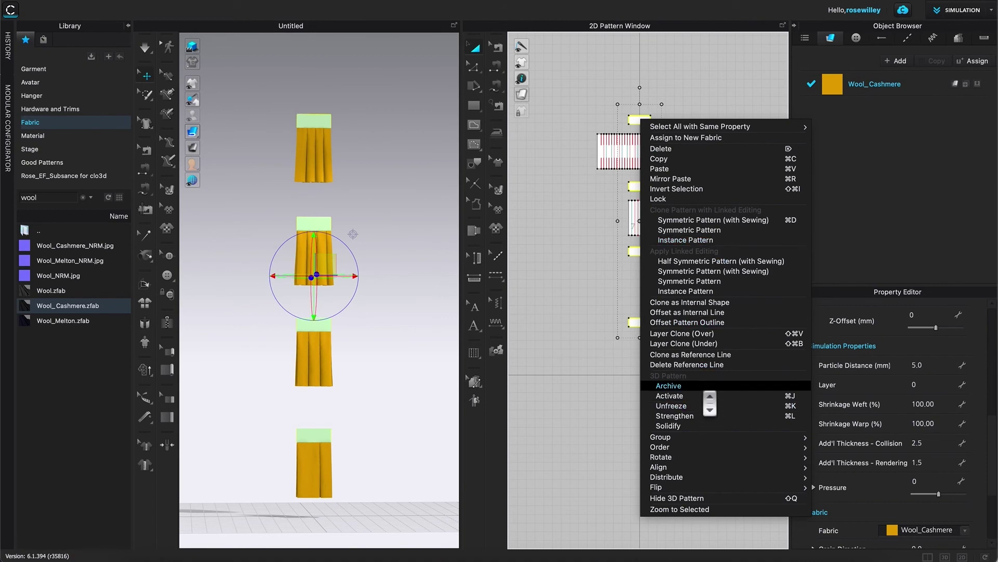
{"action": "left_click", "coordinate": [708, 408]}
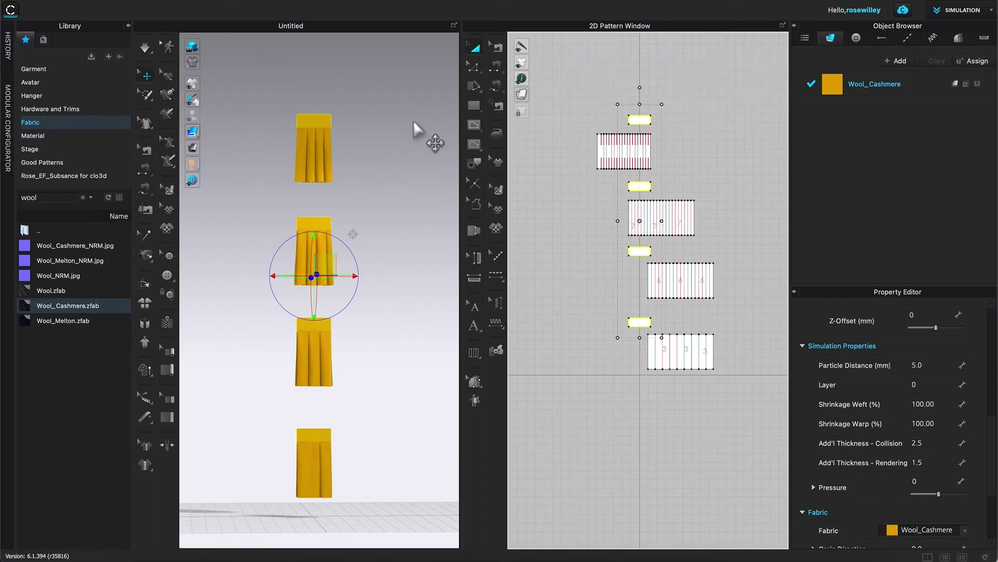
{"action": "left_click", "coordinate": [413, 123]}
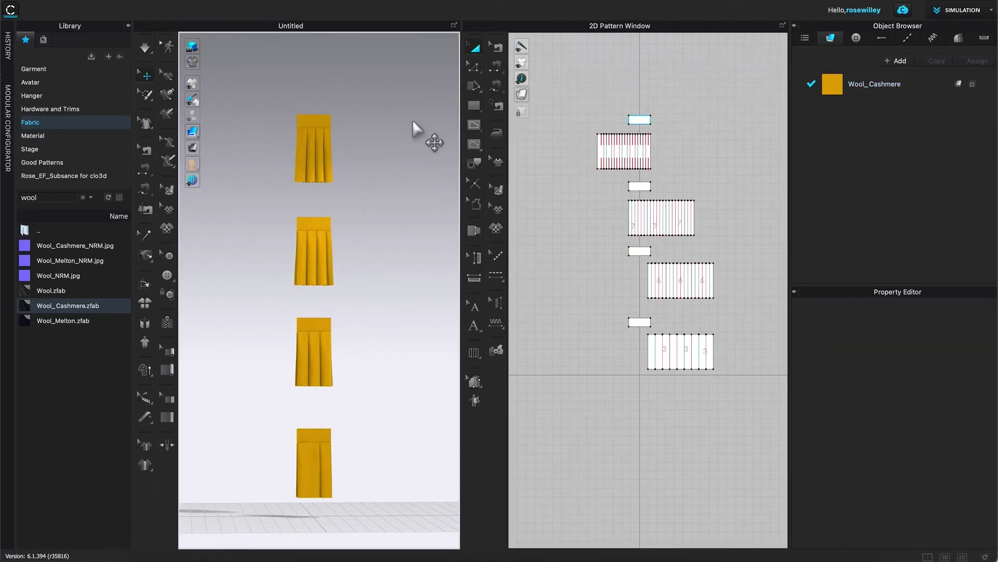
Step: Duplicate the Wool_Cashmere fabric and rename the copy Small
{"action": "scroll", "coordinate": [385, 208], "scroll_direction": "up", "scroll_amount": 1}
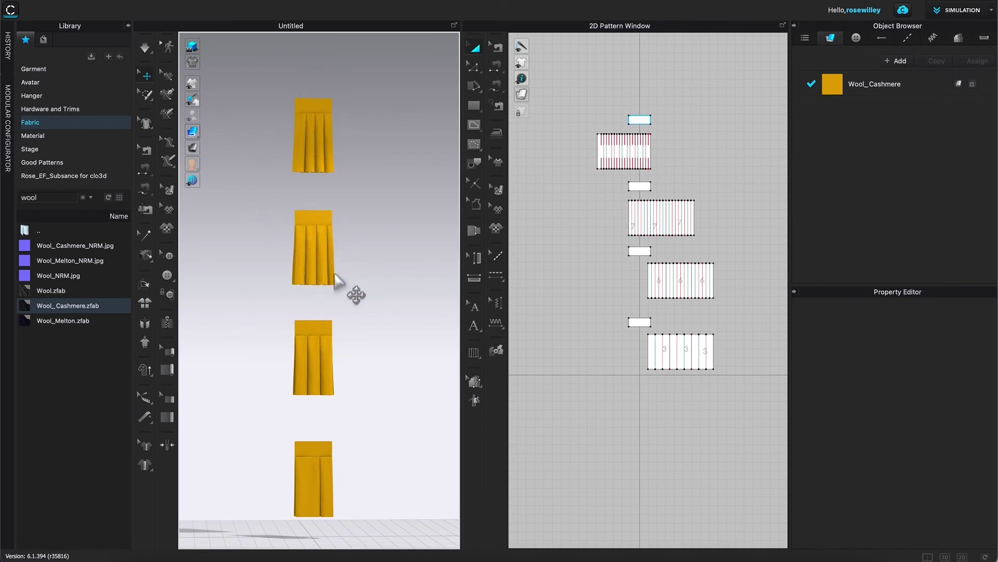
{"action": "left_click", "coordinate": [920, 86]}
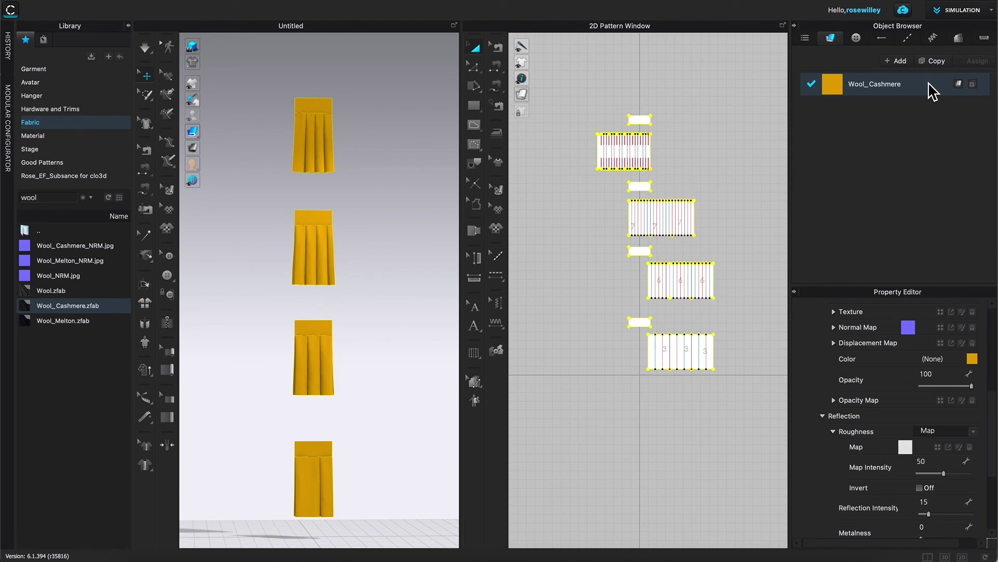
{"action": "left_click", "coordinate": [937, 61]}
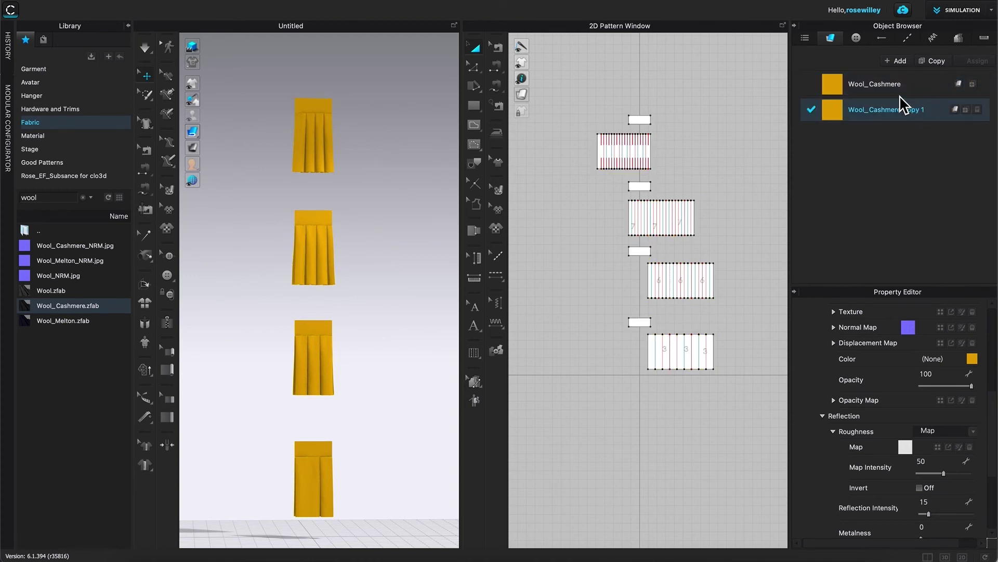
{"action": "double_click", "coordinate": [914, 110]}
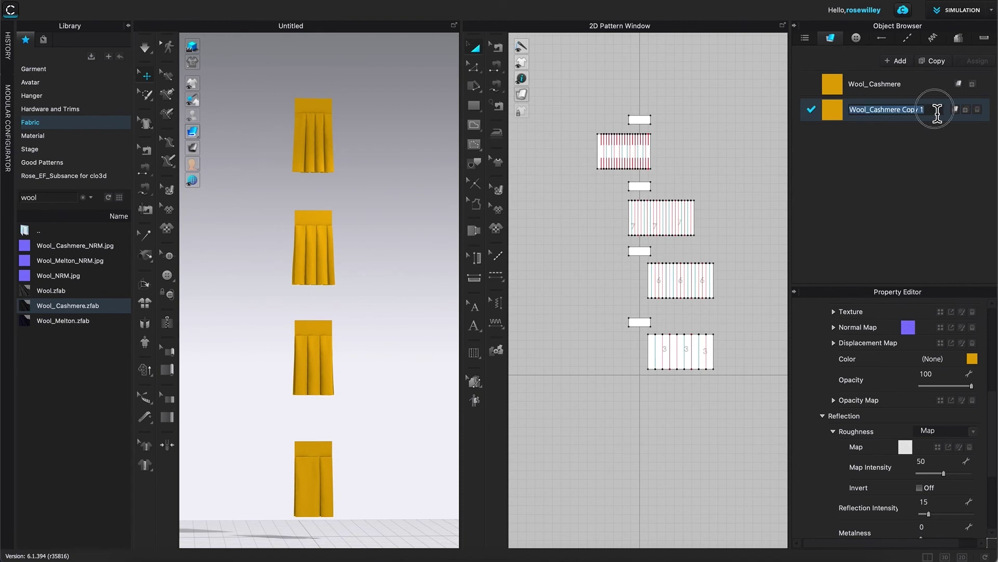
{"action": "left_click", "coordinate": [937, 113]}
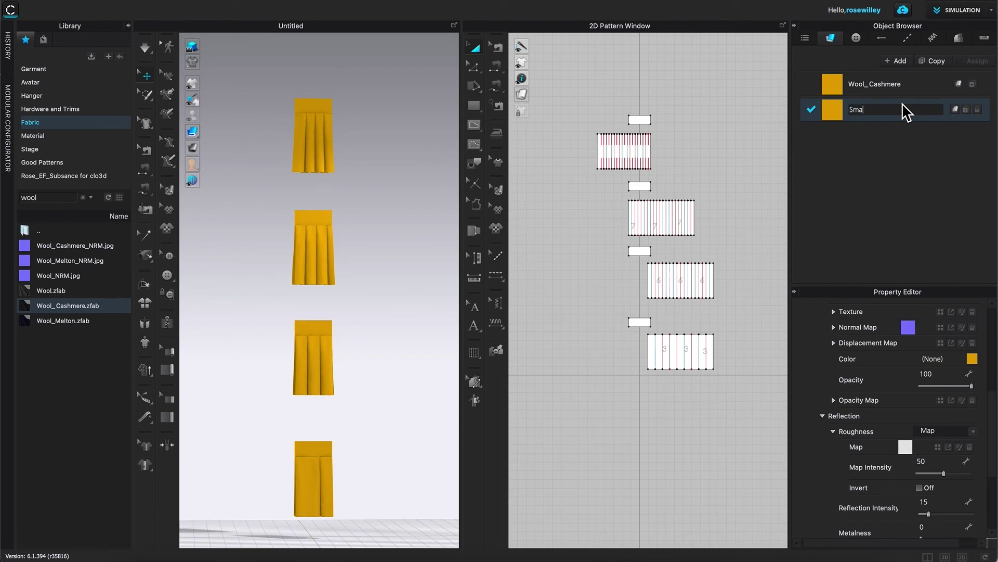
{"action": "type", "text": "Small"}
{"action": "left_click", "coordinate": [909, 157]}
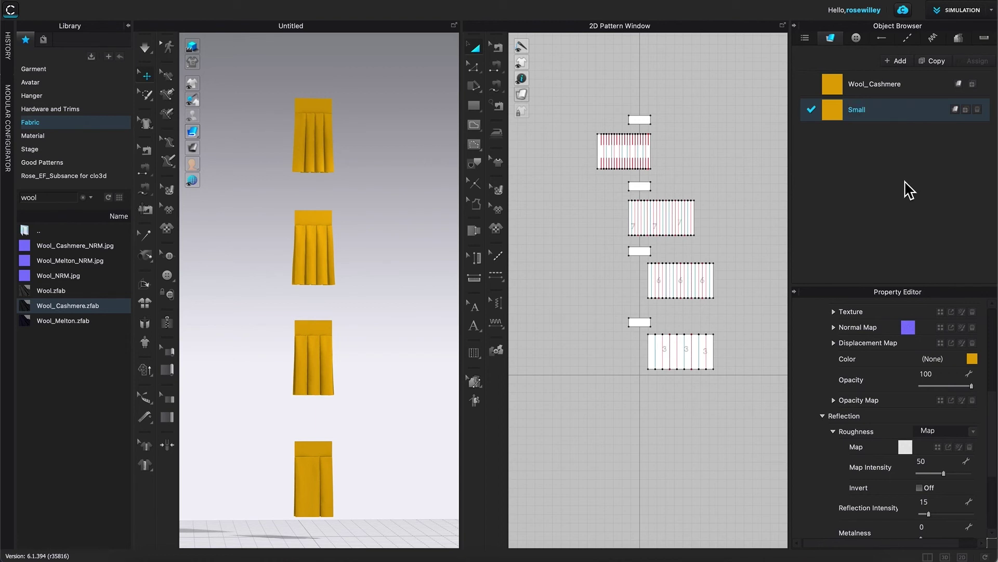
Step: Select all four waistband patterns and assign the Small fabric to them
{"action": "left_click", "coordinate": [646, 124]}
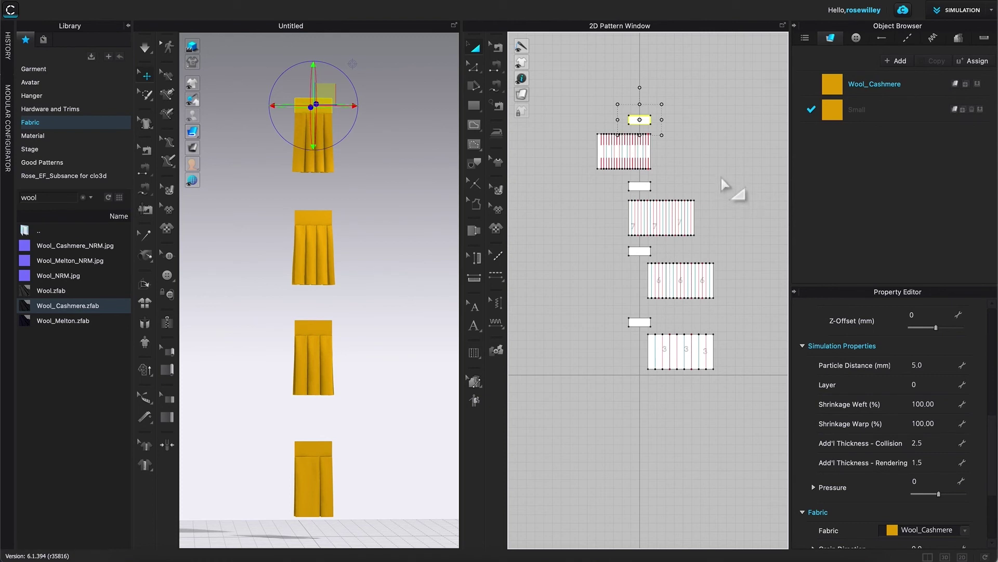
{"action": "left_click", "coordinate": [640, 186], "text": "shift"}
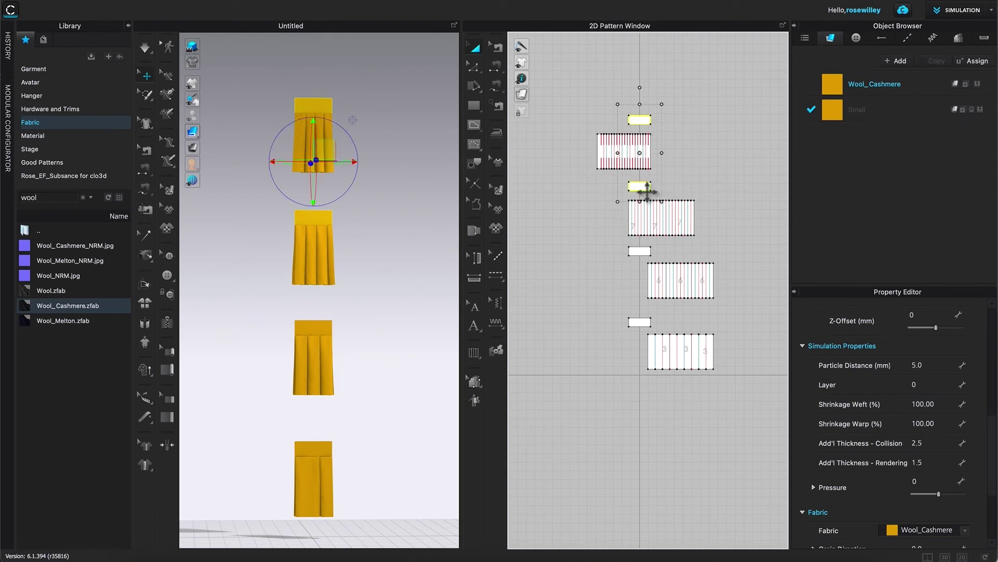
{"action": "left_click", "coordinate": [639, 251], "text": "shift"}
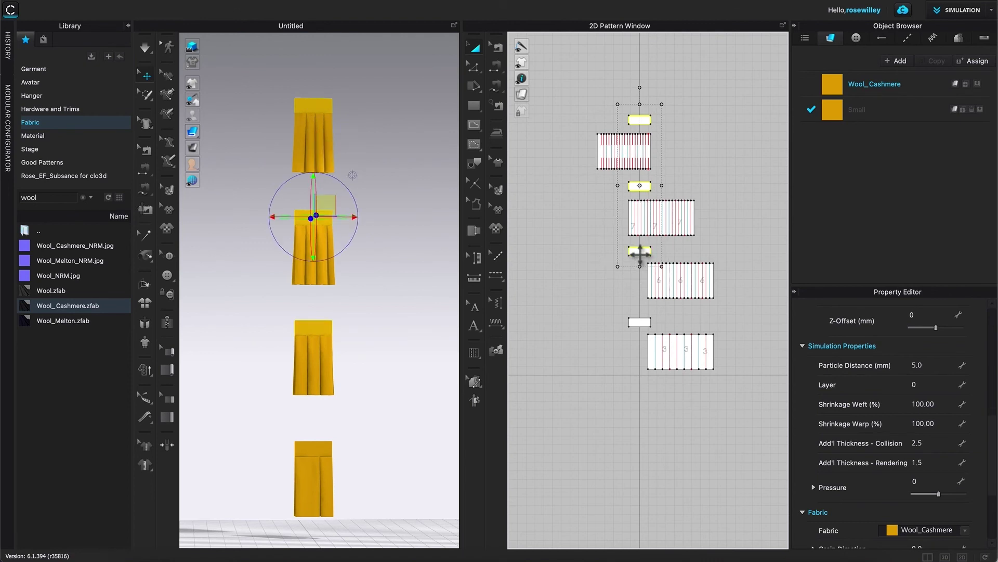
{"action": "left_click", "coordinate": [641, 322], "text": "shift"}
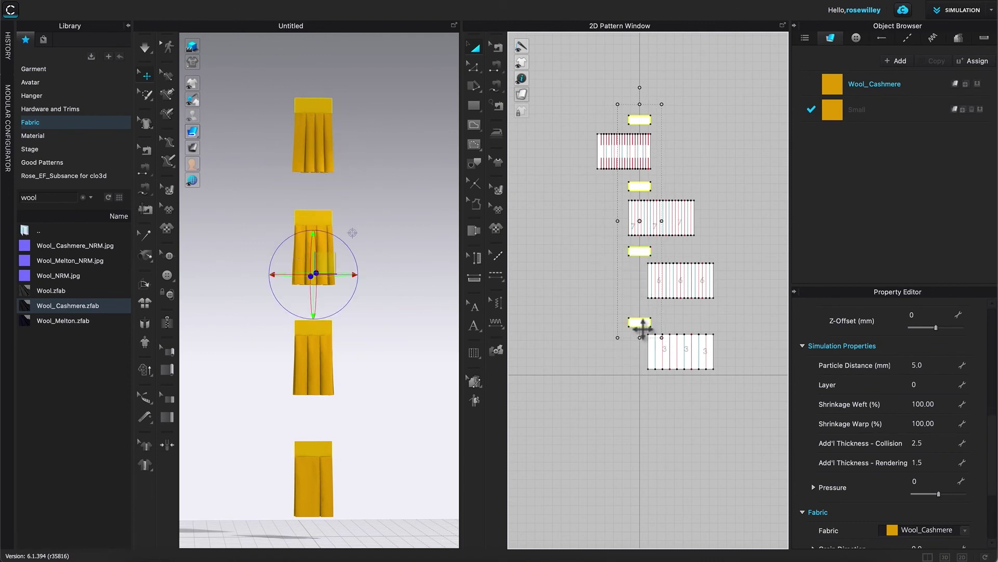
{"action": "left_click", "coordinate": [981, 110]}
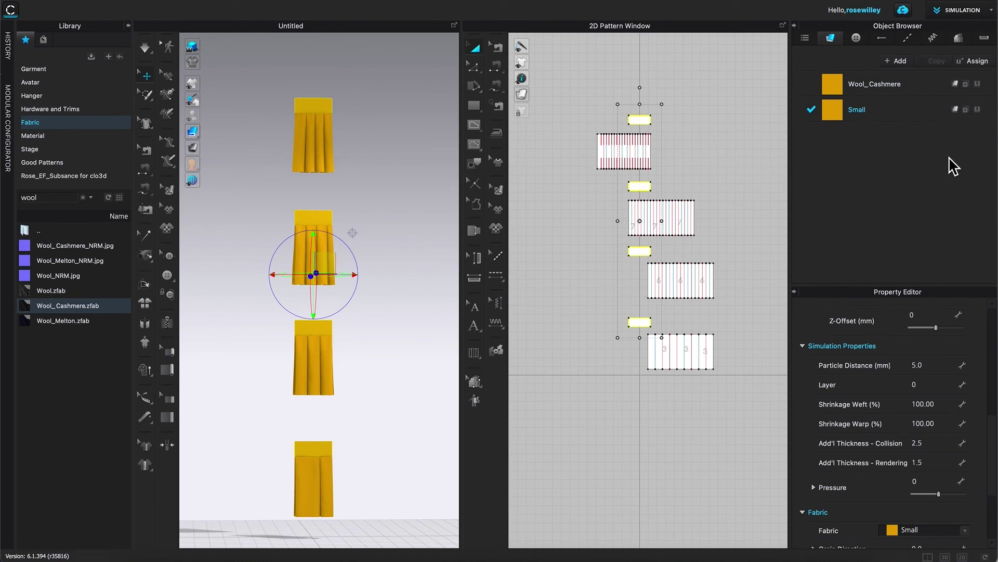
Step: Set the Small fabric's color to the darker gold C7961A, accept it and clear the selection
{"action": "left_click", "coordinate": [907, 119]}
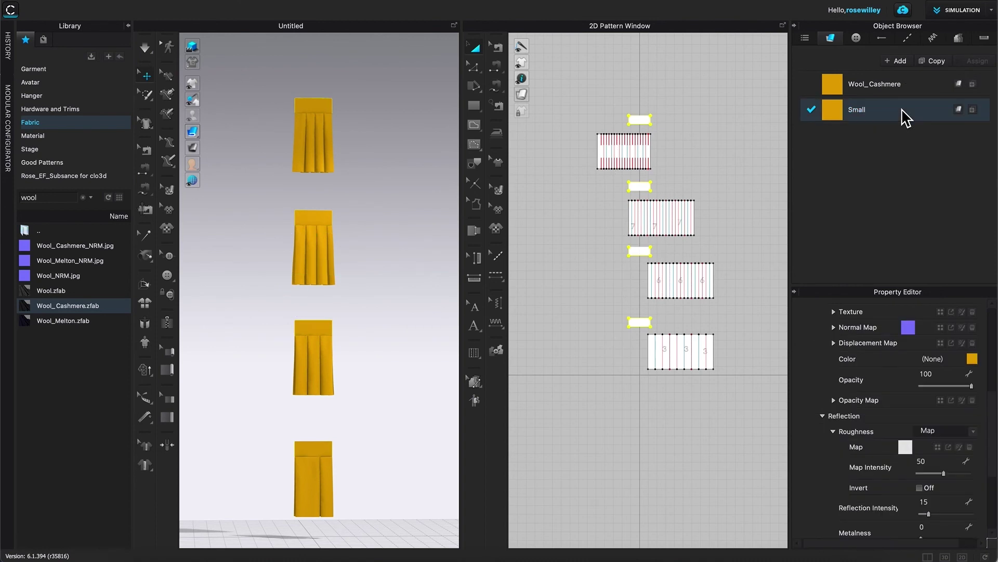
{"action": "left_click", "coordinate": [972, 360]}
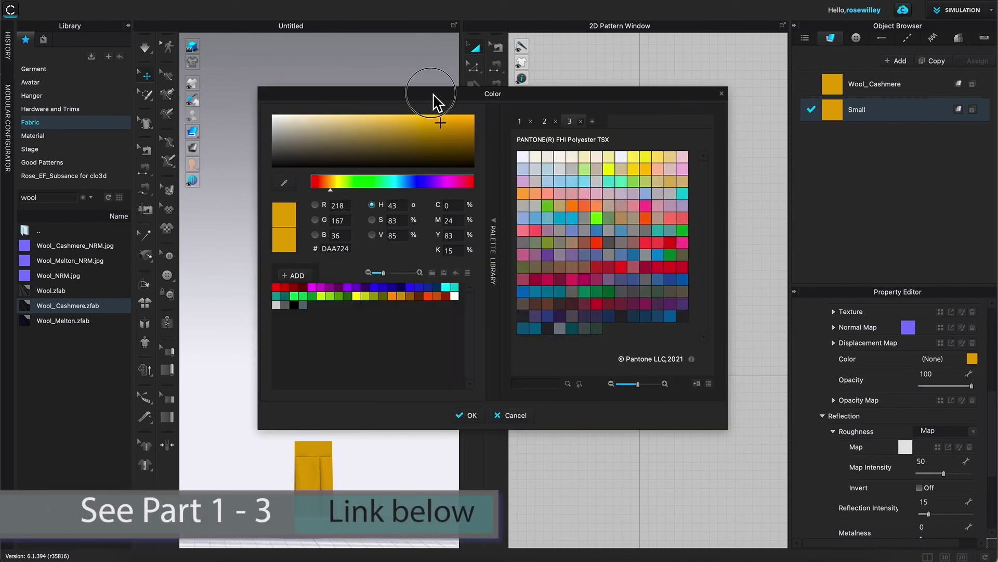
{"action": "left_click_drag", "start_coordinate": [432, 99], "coordinate": [650, 112]}
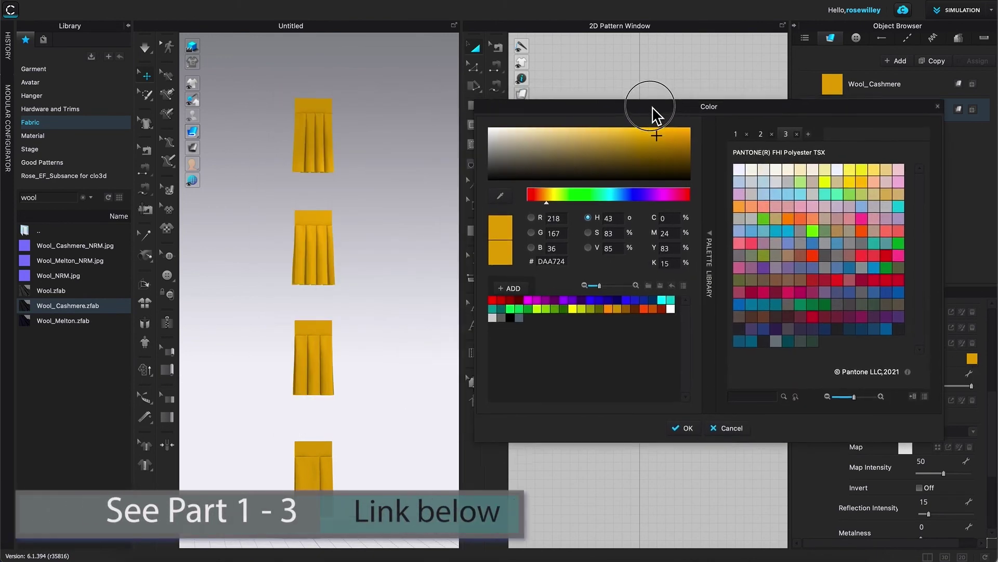
{"action": "left_click", "coordinate": [667, 140]}
{"action": "left_click_drag", "start_coordinate": [668, 141], "coordinate": [669, 140]}
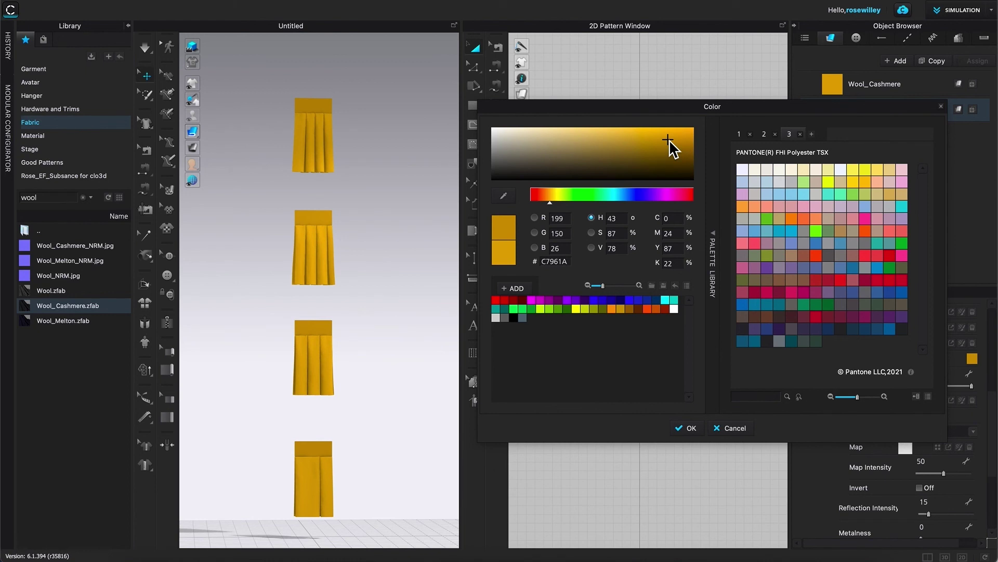
{"action": "left_click_drag", "start_coordinate": [656, 110], "coordinate": [658, 78]}
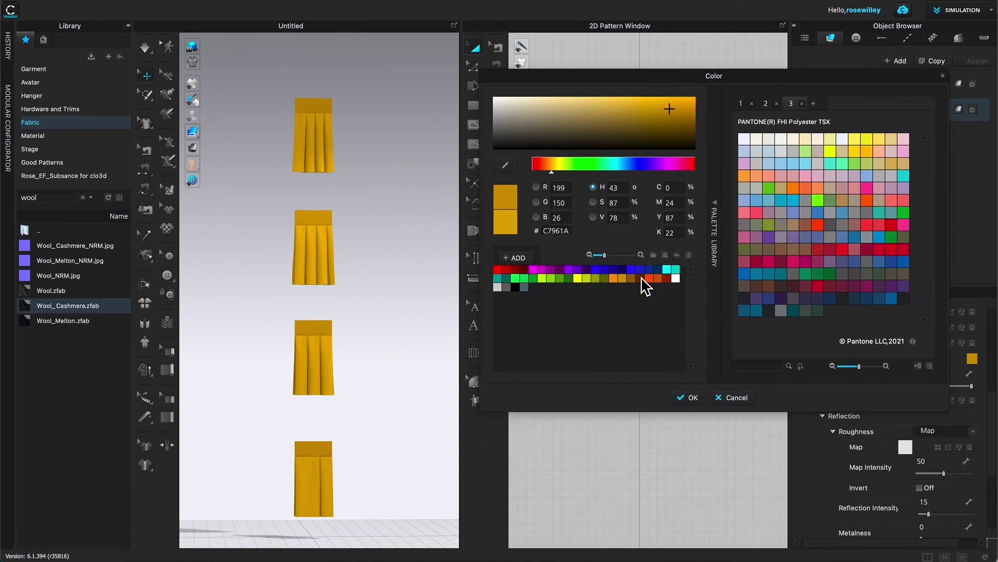
{"action": "left_click", "coordinate": [690, 398]}
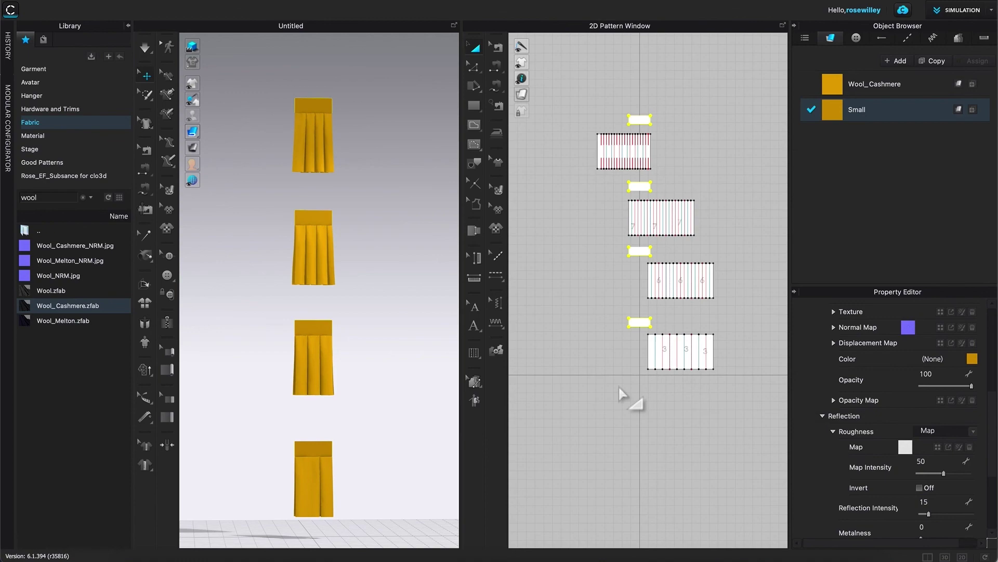
{"action": "left_click", "coordinate": [404, 292]}
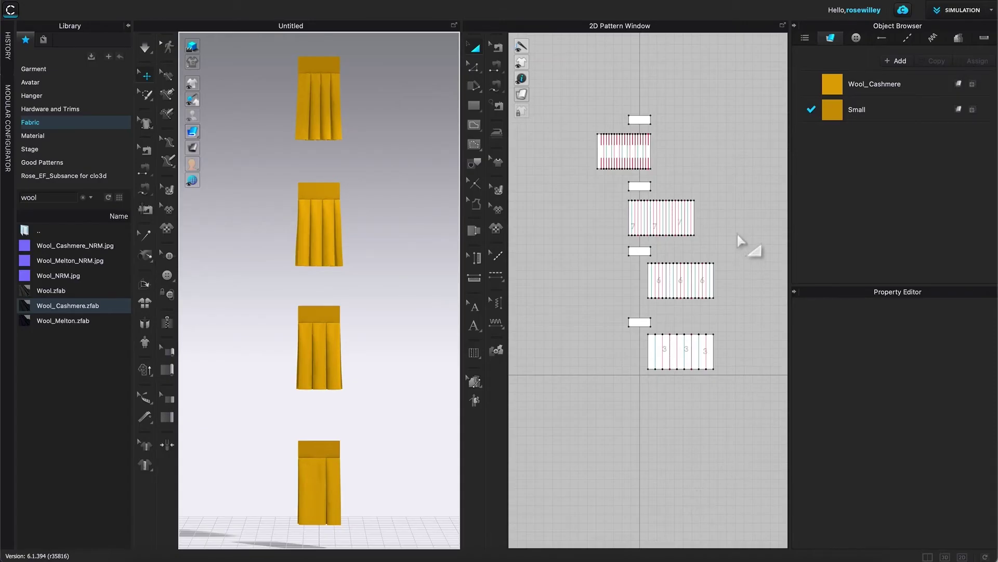
Step: Compare the four simulated pleat samples with their pleat lines in the 2D patterns
{"action": "scroll", "coordinate": [741, 240], "scroll_direction": "up", "scroll_amount": 2}
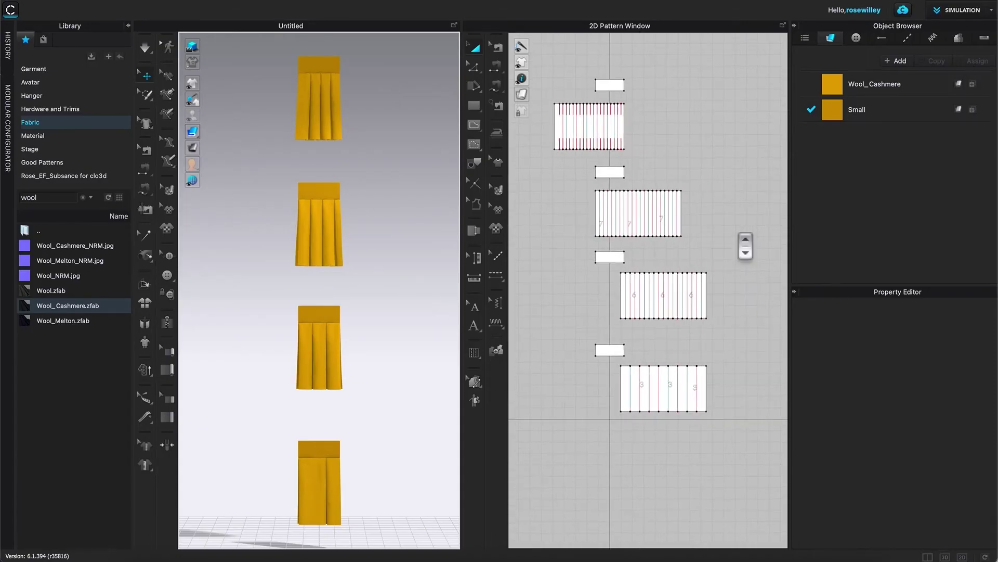
{"action": "middle_click_drag", "start_coordinate": [738, 219], "coordinate": [749, 260]}
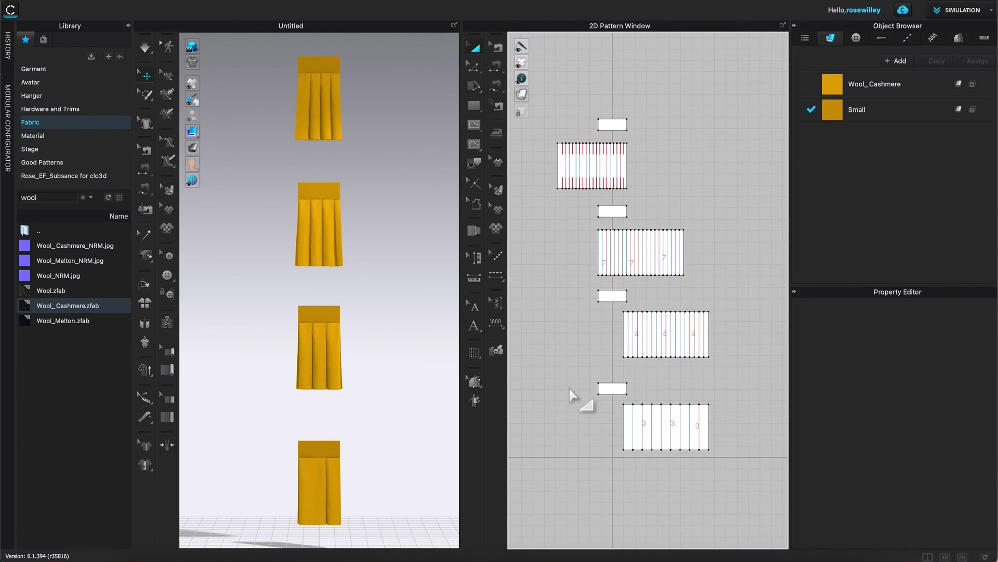
{"action": "left_click", "coordinate": [647, 440]}
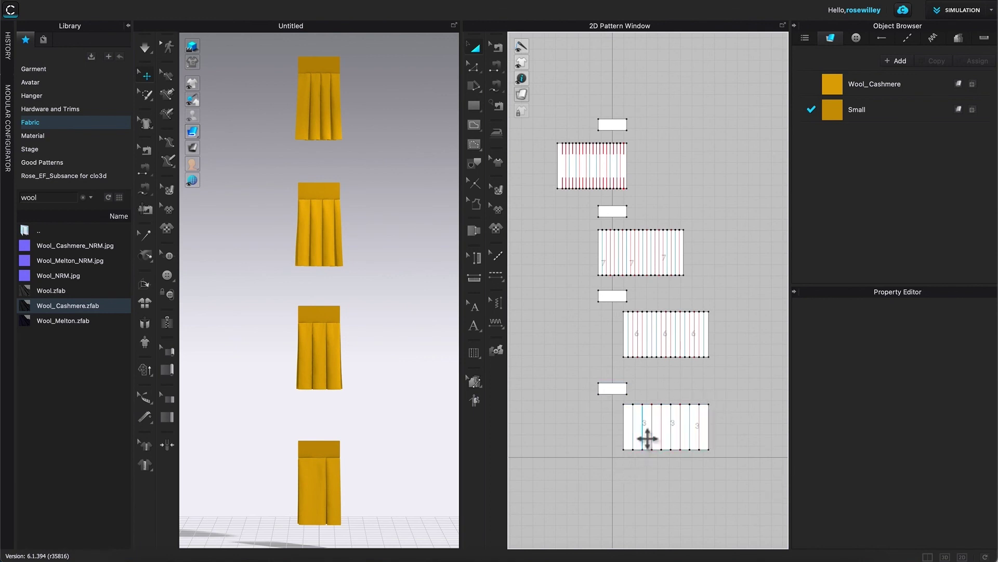
{"action": "left_click", "coordinate": [732, 441]}
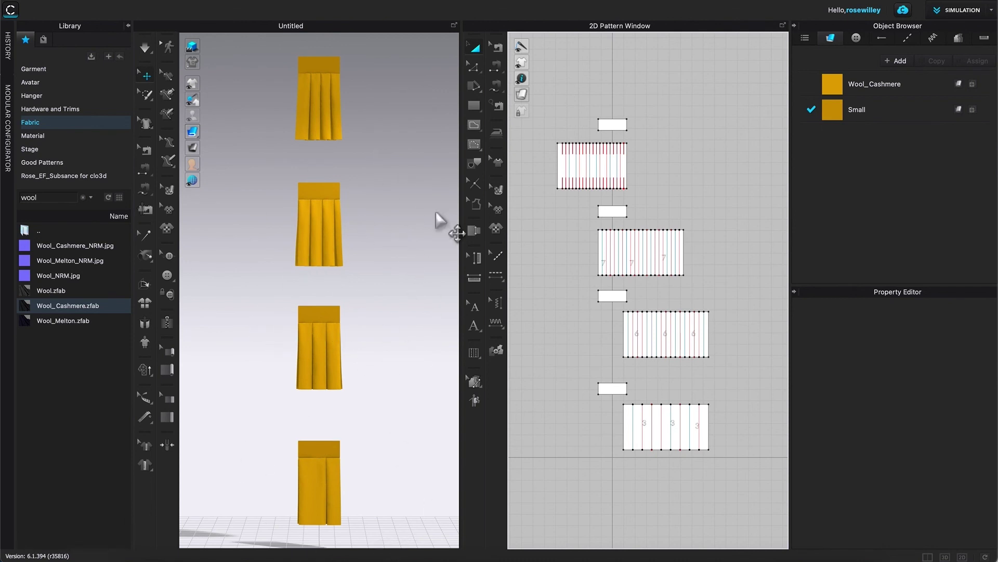
{"action": "scroll", "coordinate": [377, 289], "scroll_direction": "down", "scroll_amount": 2}
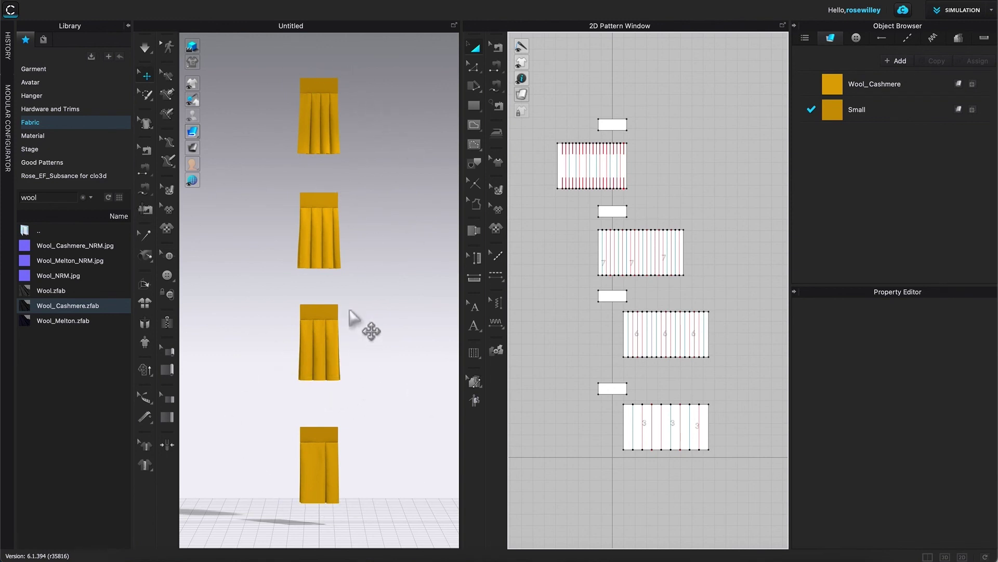
{"action": "scroll", "coordinate": [353, 398], "scroll_direction": "up", "scroll_amount": 1}
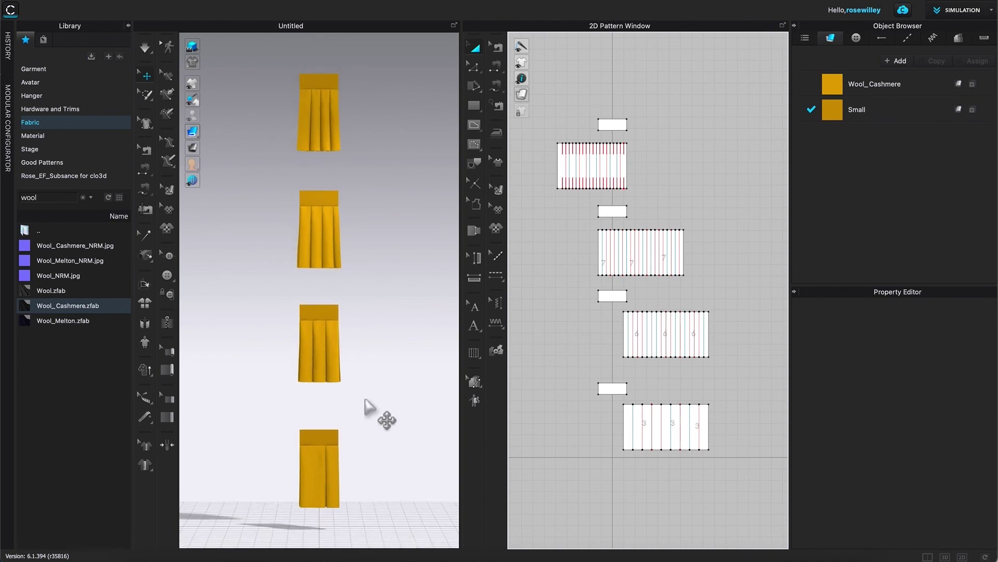
{"action": "scroll", "coordinate": [370, 410], "scroll_direction": "up", "scroll_amount": 1}
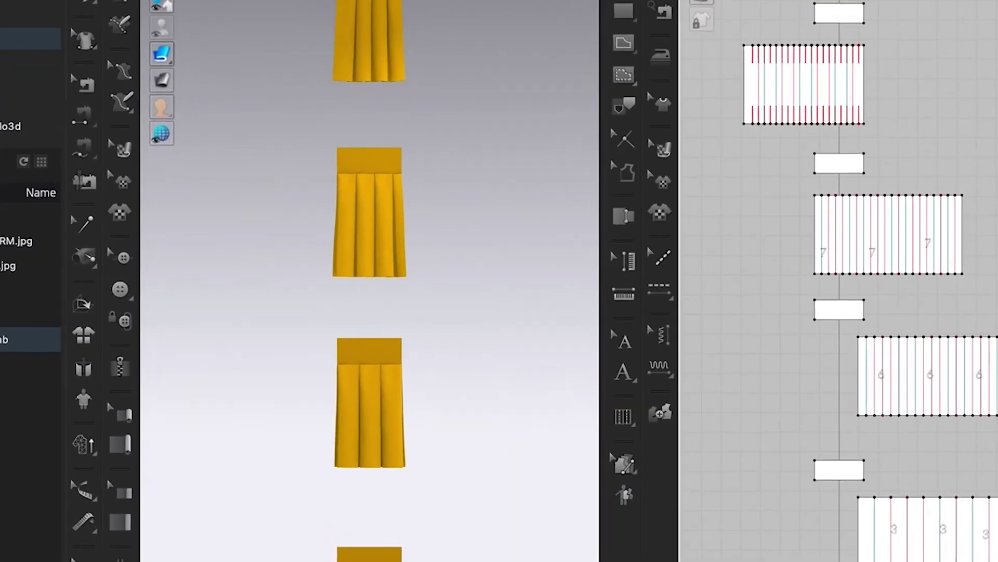